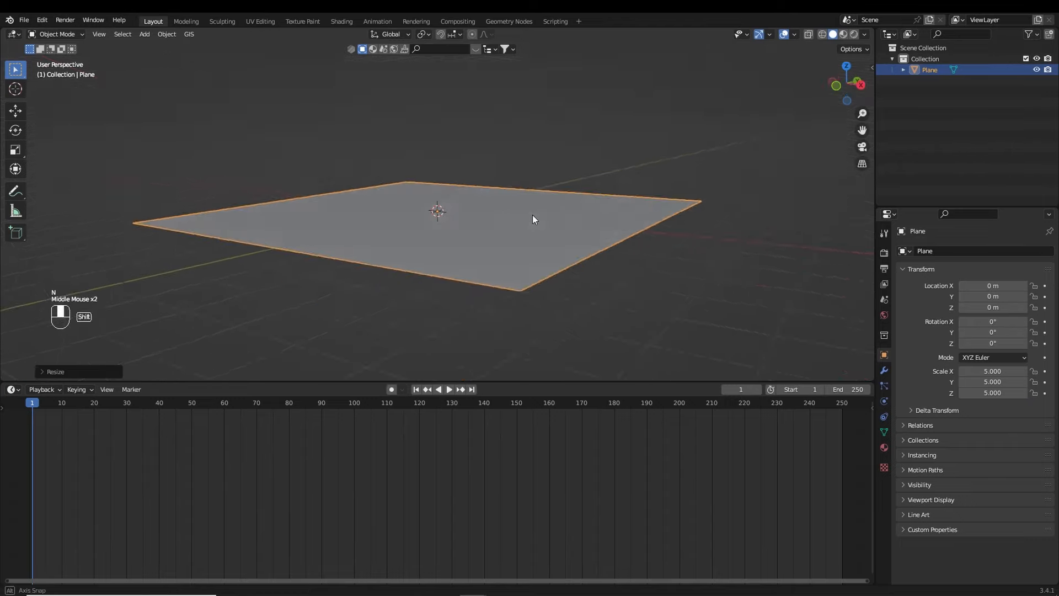
# - Switch the timeline area to the Geometry Node Editor and create a new geometry node tree for the plane
pyautogui.click(13, 389)
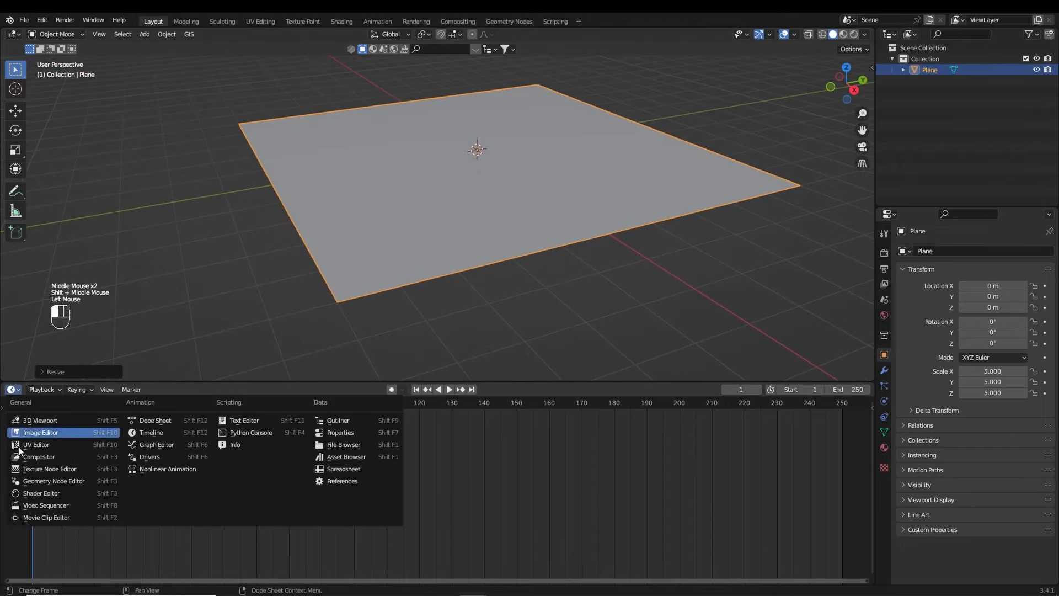
pyautogui.click(80, 484)
pyautogui.click(436, 391)
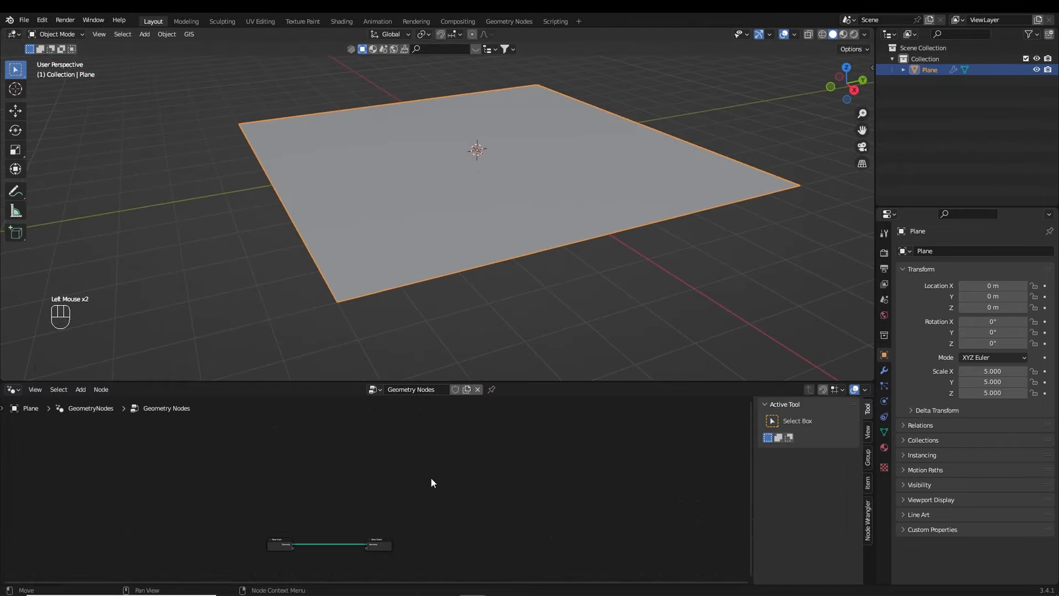
# - Insert a Subdivision Surface node between Group Input and Group Output with Level 5 and Vertex Crease 1
pyautogui.keyDown('ctrl'); pyautogui.moveTo(349, 538); pyautogui.dragTo(431, 474, button='middle'); pyautogui.keyUp('ctrl')
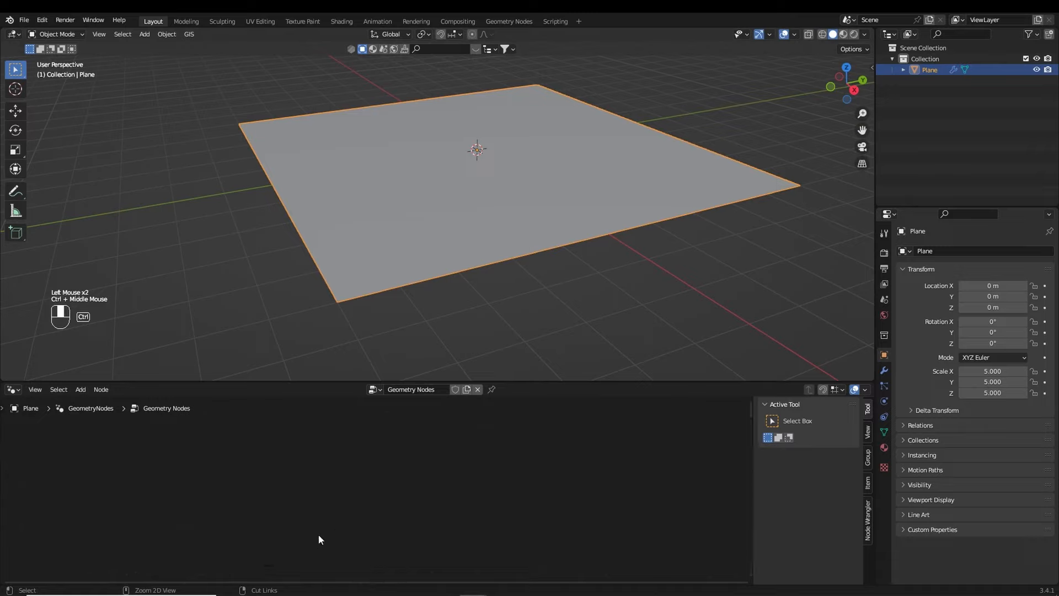
pyautogui.moveTo(435, 421); pyautogui.dragTo(553, 411, button='middle')
pyautogui.scroll(1, 456, 447)
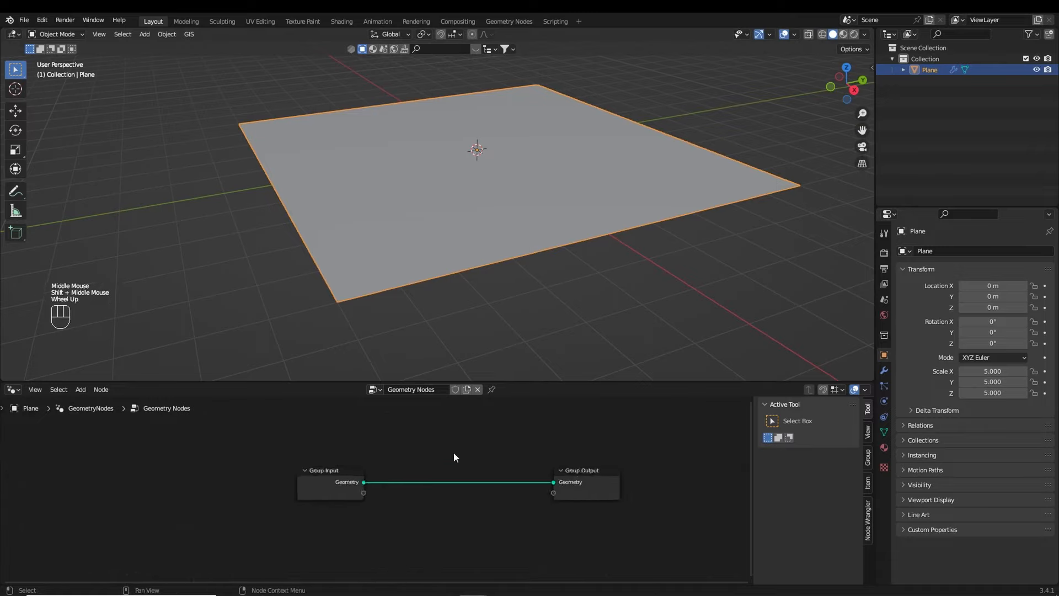
pyautogui.scroll(1, 455, 436)
pyautogui.hotkey('shift', 'a')
pyautogui.write('s')
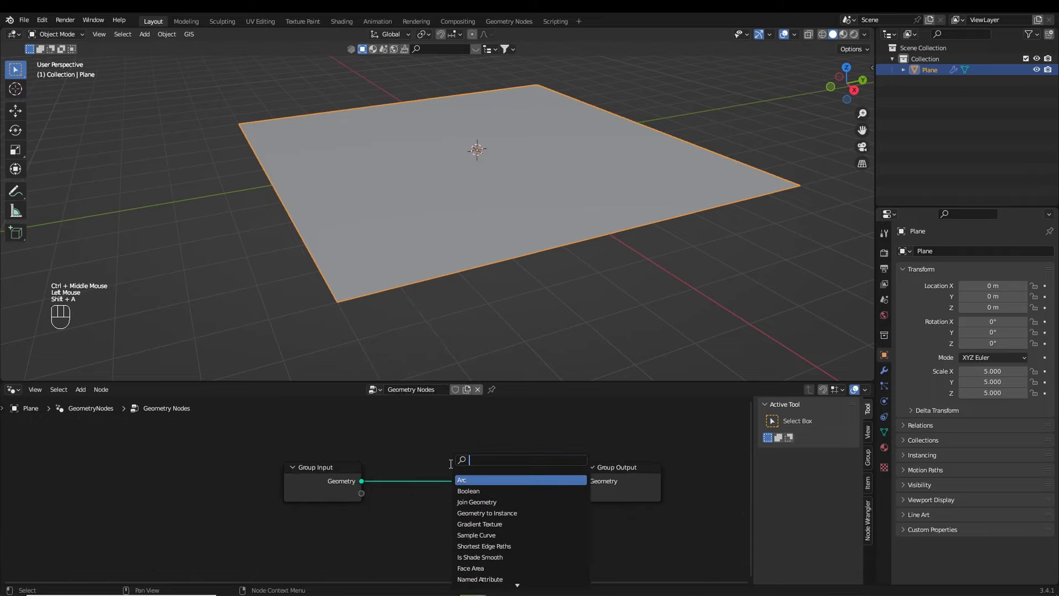
pyautogui.write('subs')
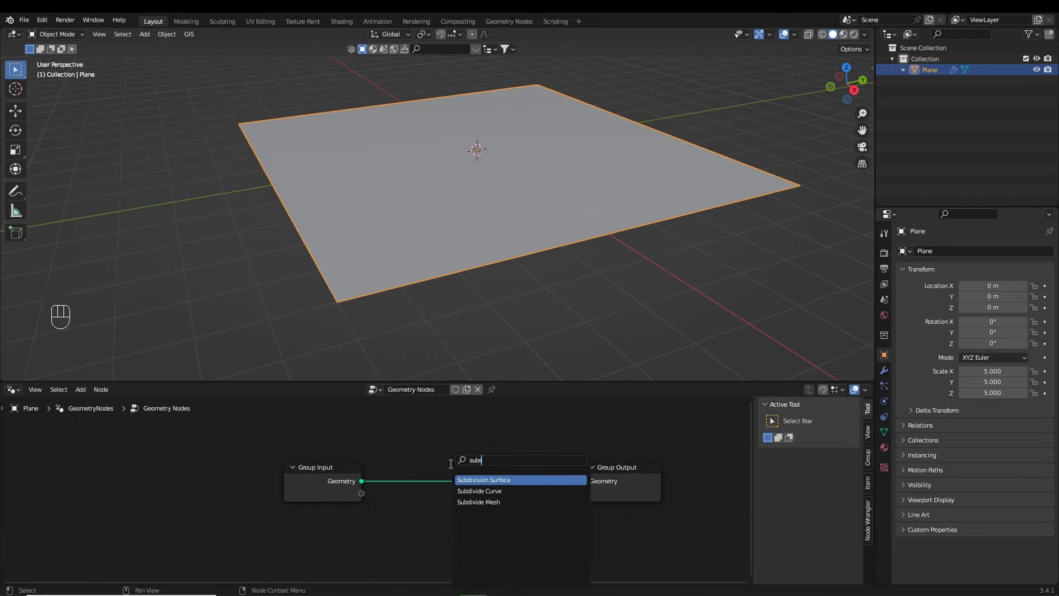
pyautogui.click(493, 480)
pyautogui.click(446, 465)
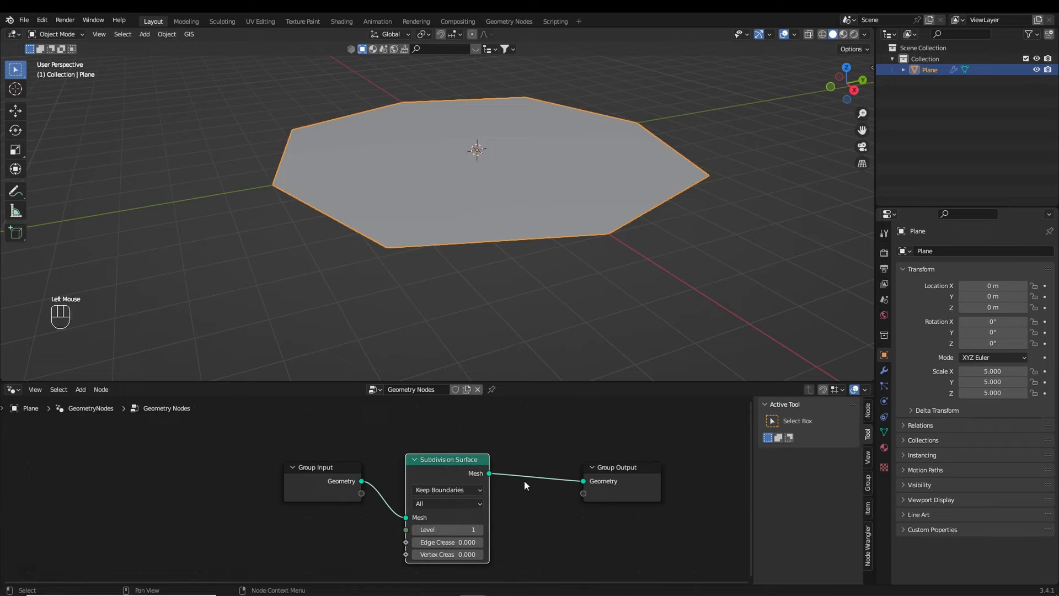
pyautogui.moveTo(437, 556); pyautogui.dragTo(485, 558)
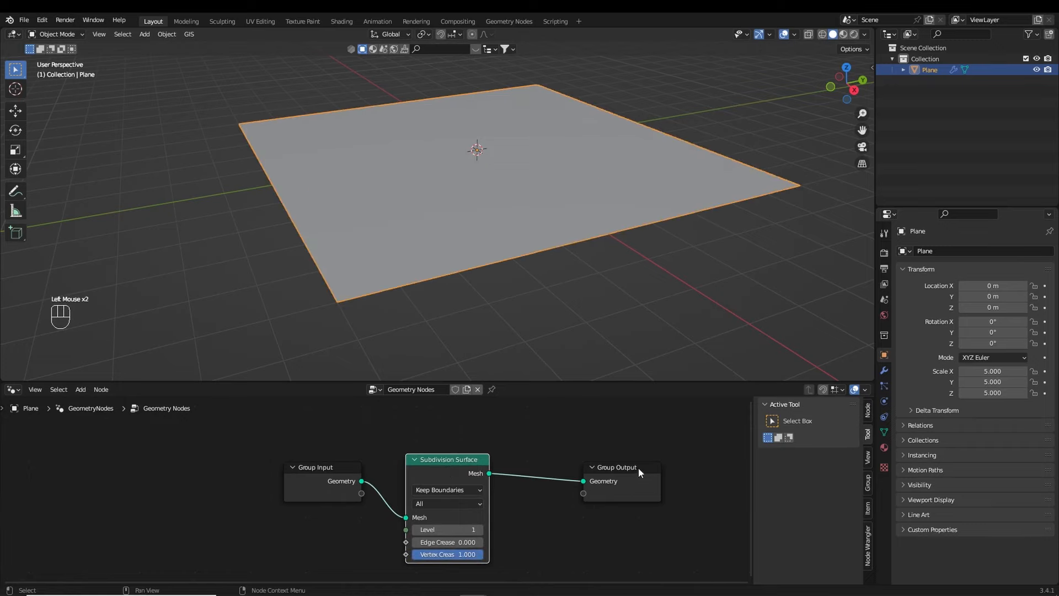
pyautogui.moveTo(639, 469); pyautogui.dragTo(723, 455)
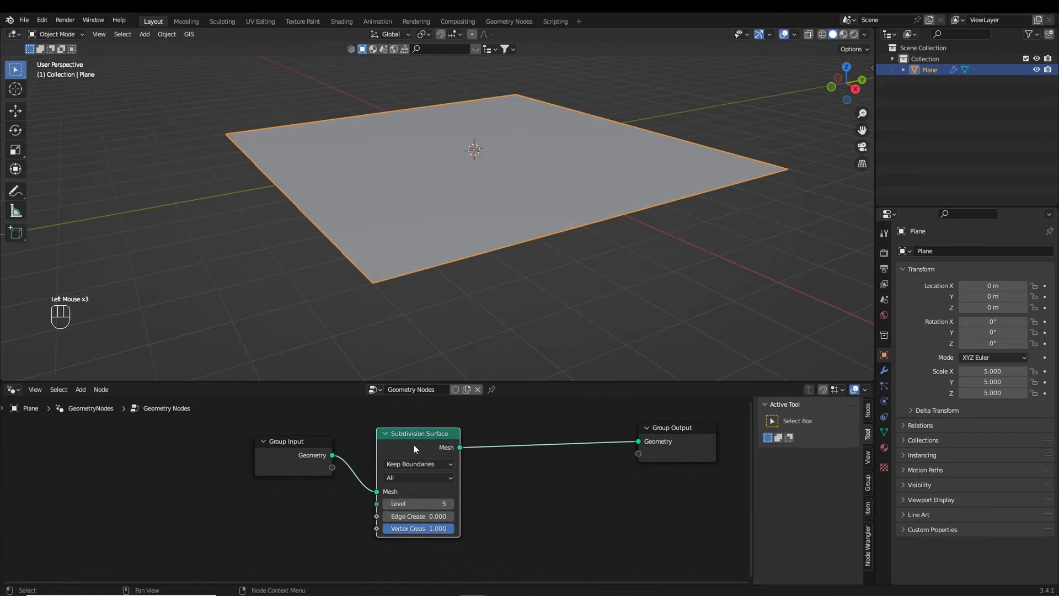
# - Duplicate the Subdivision Surface node onto the link after the first one, with Level 3, and make room before Group Output
pyautogui.hotkey('shift', 'd')
pyautogui.click(506, 495)
pyautogui.click(515, 495)
pyautogui.click(515, 494)
pyautogui.moveTo(601, 495); pyautogui.dragTo(476, 478, button='middle')
pyautogui.scroll(1, 477, 476)
pyautogui.click(694, 420)
pyautogui.moveTo(576, 418); pyautogui.dragTo(723, 436)
# - Hide the node editor's sidebar and insert a Set Position node between the second Subdivision Surface and Group Output
pyautogui.press('n')
pyautogui.moveTo(627, 447); pyautogui.dragTo(485, 458, button='middle')
pyautogui.hotkey('shift', 'a')
pyautogui.write('set')
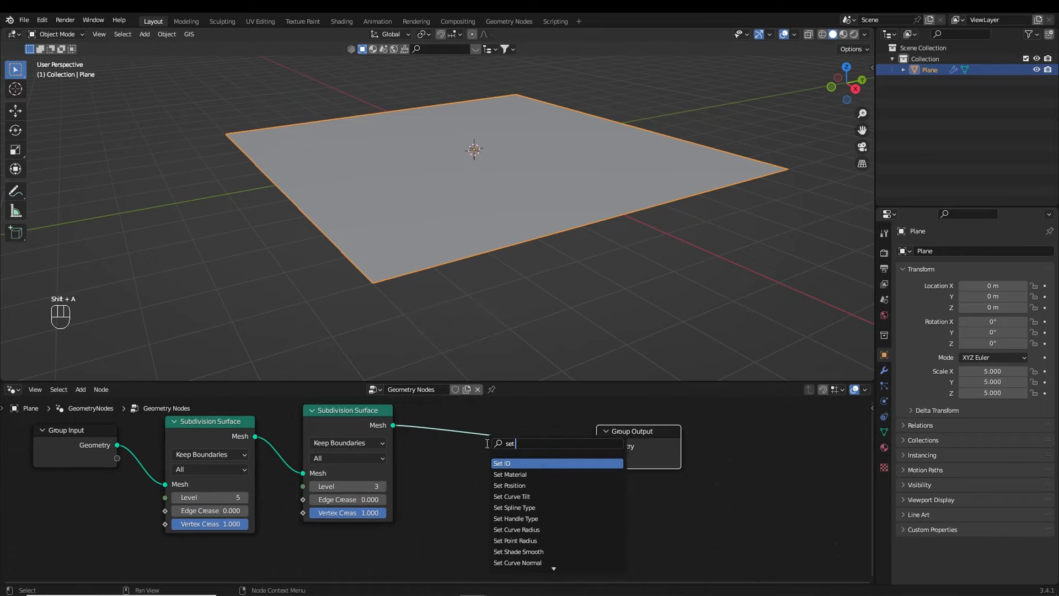
pyautogui.press('Down')
pyautogui.press('Down')
pyautogui.press('Return')
pyautogui.click(446, 437)
# - Enlarge the node editor area and add a Voronoi Texture node below the Subdivision Surface nodes
pyautogui.moveTo(562, 529); pyautogui.dragTo(752, 461, button='middle')
pyautogui.moveTo(579, 381); pyautogui.dragTo(568, 219)
pyautogui.scroll(-4, 533, 105)
pyautogui.keyDown('shift'); pyautogui.moveTo(533, 105); pyautogui.dragTo(554, 159, button='middle'); pyautogui.keyUp('shift')
pyautogui.hotkey('shift', 'a')
pyautogui.write('vor')
pyautogui.press('Return')
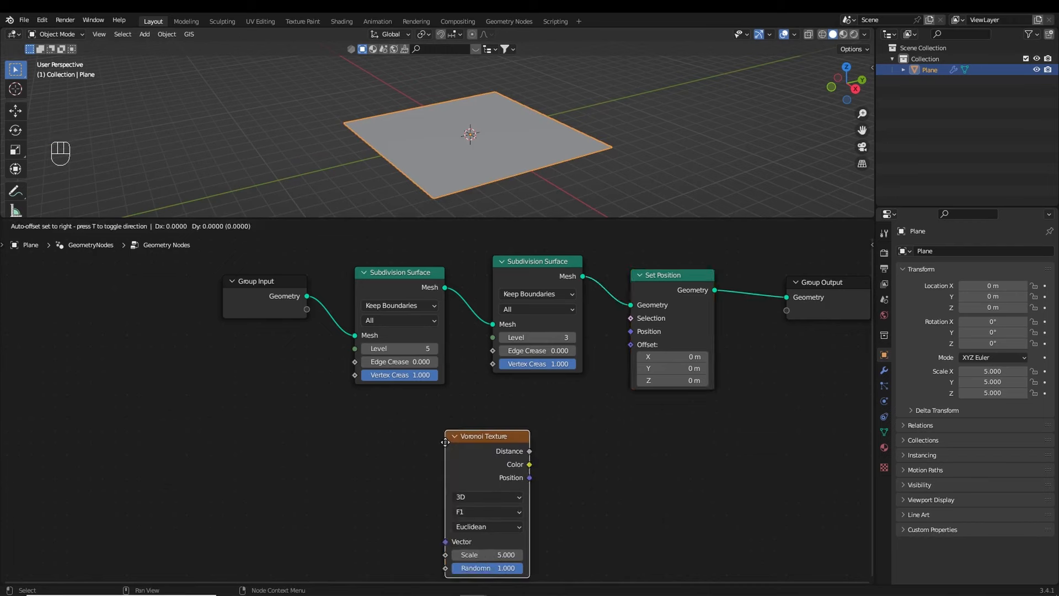
pyautogui.click(173, 408)
# - Add a Brick Texture node beside the Voronoi Texture node
pyautogui.press('a')
pyautogui.press('s')
pyautogui.click(312, 442)
pyautogui.hotkey('shift', 'a')
pyautogui.write('sbr')
pyautogui.press('Return')
pyautogui.click(316, 401)
# - Add a Vector Math node beside the Brick Texture and set its operation to Scale
pyautogui.hotkey('shift', 'a')
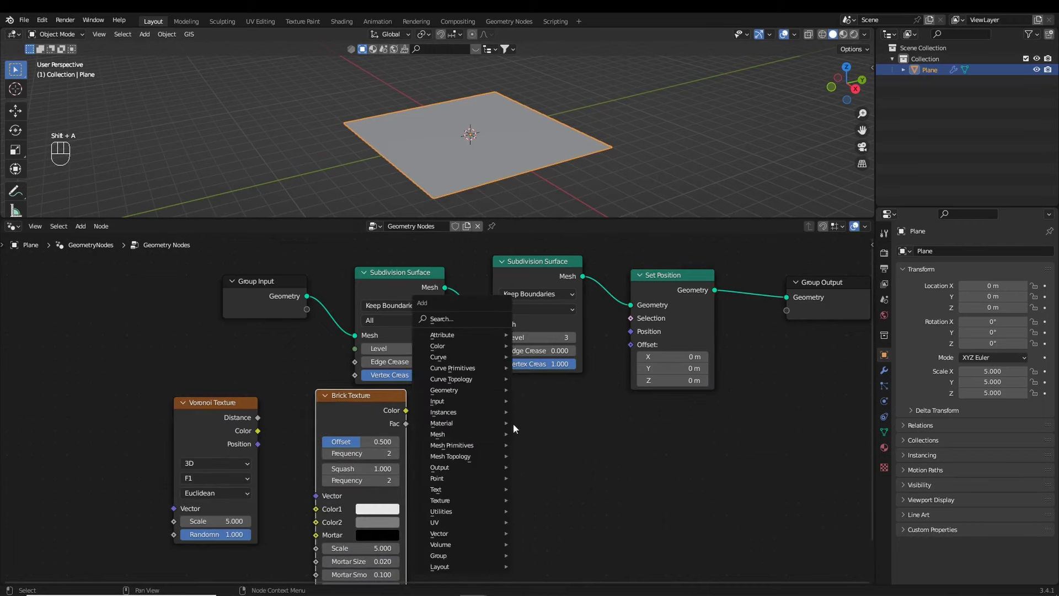
pyautogui.write('sve')
pyautogui.press('Down')
pyautogui.press('Return')
pyautogui.click(514, 435)
pyautogui.click(514, 436)
pyautogui.click(488, 243)
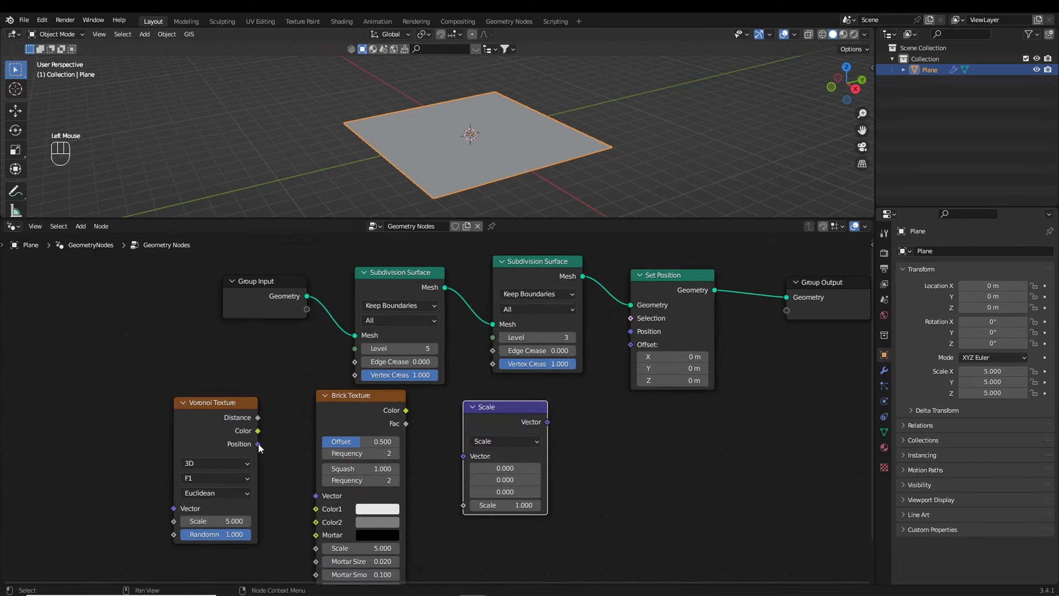
# - Link Voronoi Distance to Brick Texture Vector, Brick Color to the Scale node's Scale, and its Vector to Set Position's Offset
pyautogui.moveTo(257, 419); pyautogui.dragTo(320, 496)
pyautogui.moveTo(406, 411); pyautogui.dragTo(473, 505)
pyautogui.moveTo(547, 421); pyautogui.dragTo(630, 344)
# - Set the Voronoi Texture to 4D, feature F2 and distance metric Chebychev
pyautogui.scroll(2, 491, 163)
pyautogui.scroll(1, 491, 162)
pyautogui.moveTo(491, 163); pyautogui.dragTo(523, 148, button='middle')
pyautogui.scroll(1, 523, 148)
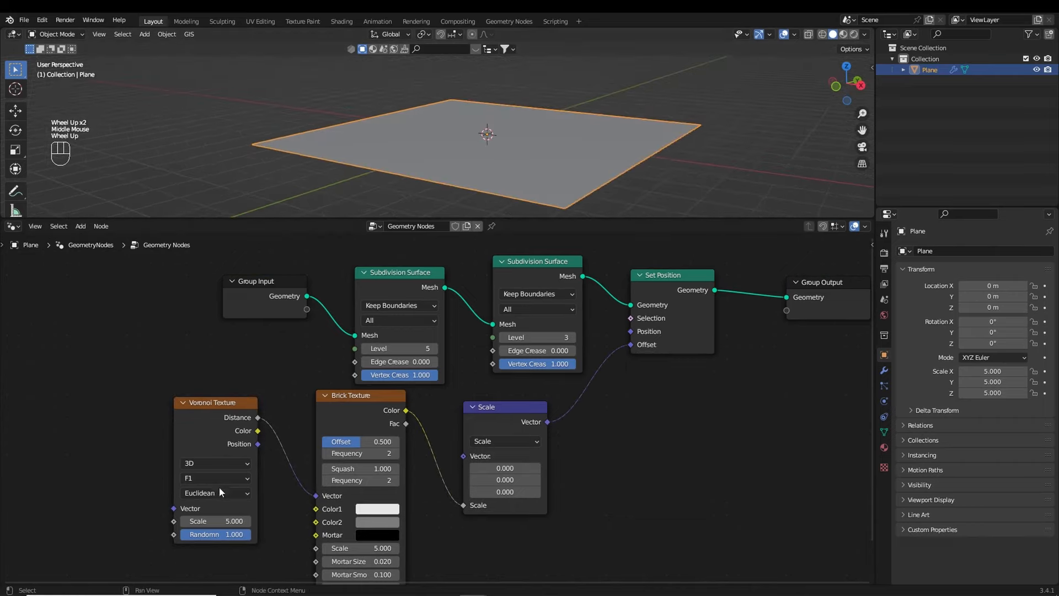
pyautogui.click(217, 462)
pyautogui.click(218, 521)
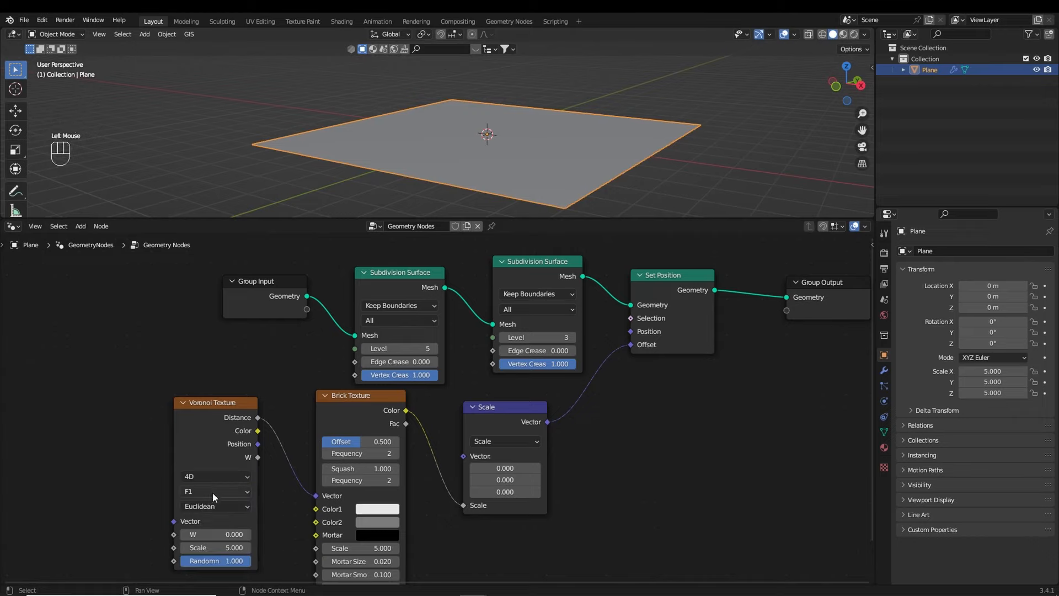
pyautogui.moveTo(213, 493); pyautogui.dragTo(234, 465, button='middle')
pyautogui.click(239, 465)
pyautogui.click(247, 492)
pyautogui.click(238, 479)
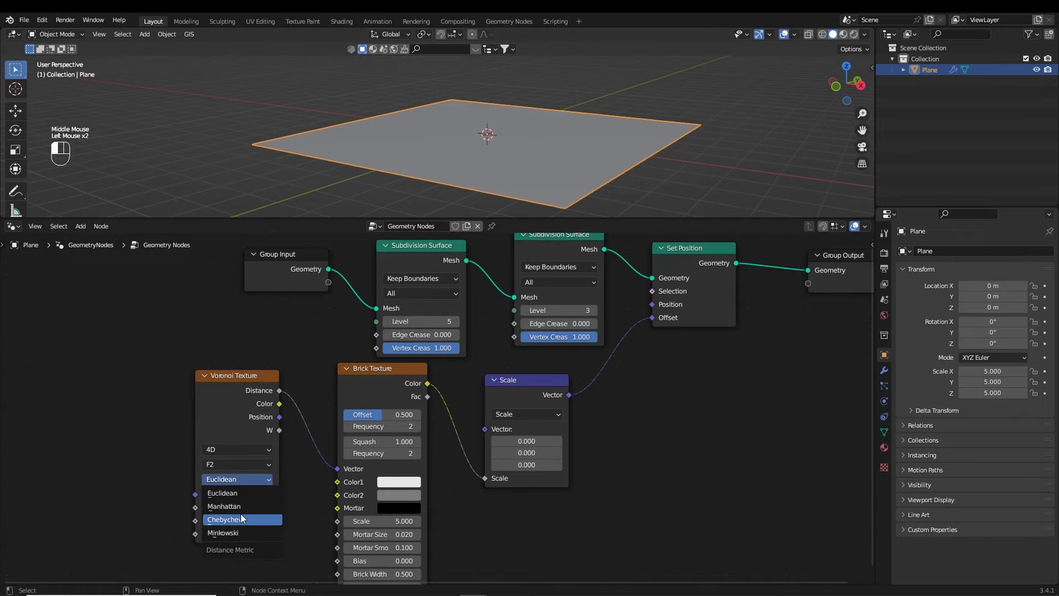
pyautogui.click(242, 518)
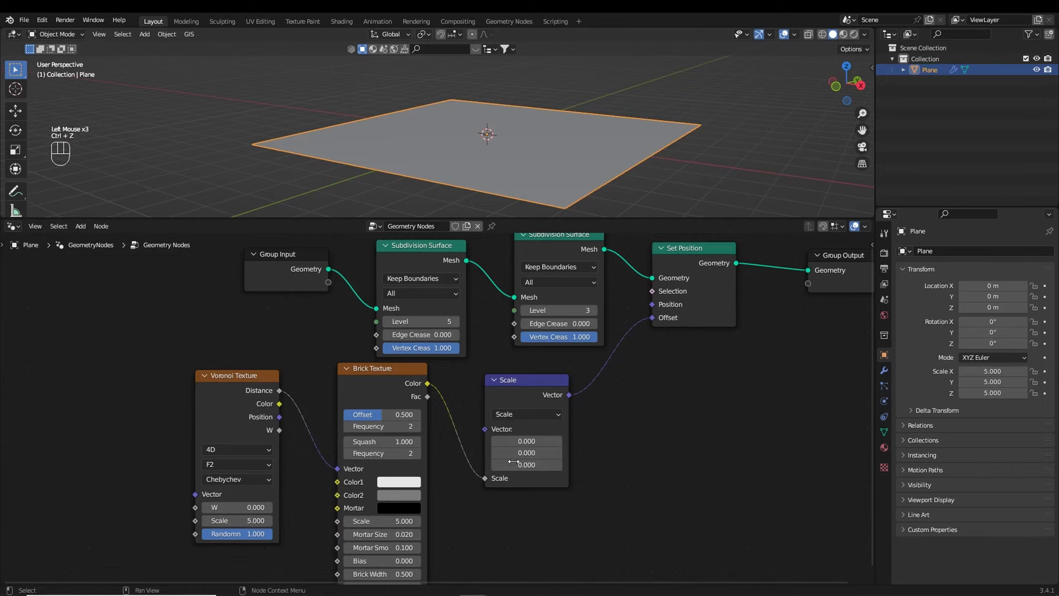
# - Enlarge the 3D viewport area and set the Scale node's vector Z value to 0.9
pyautogui.moveTo(514, 462); pyautogui.dragTo(551, 462)
pyautogui.moveTo(567, 219); pyautogui.dragTo(568, 303)
pyautogui.hotkey('ctrl', 'z')
pyautogui.moveTo(519, 506); pyautogui.dragTo(555, 506)
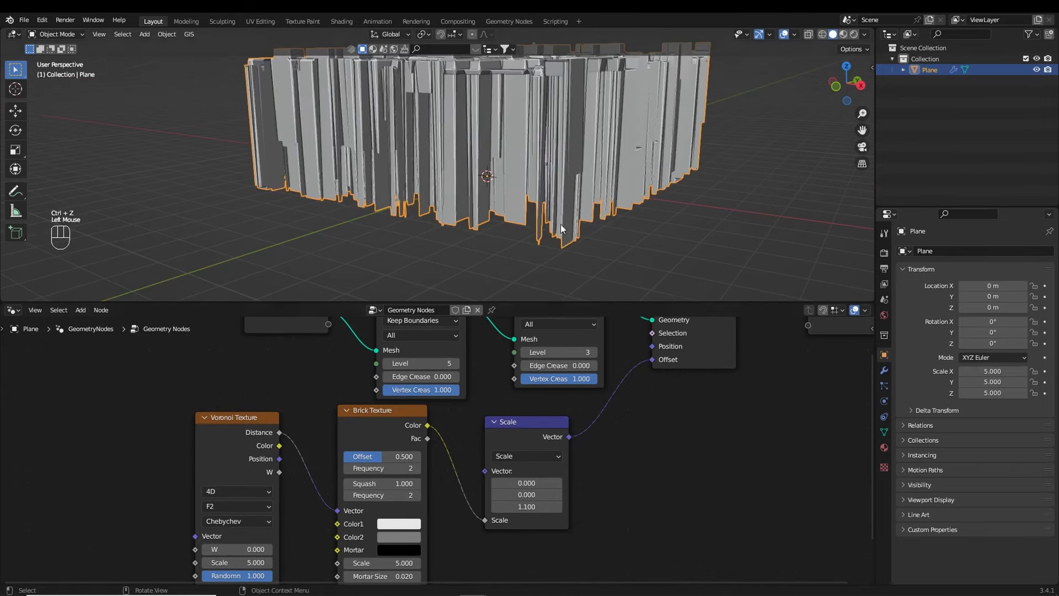
pyautogui.moveTo(562, 229); pyautogui.dragTo(520, 260, button='middle')
pyautogui.keyDown('shift'); pyautogui.moveTo(520, 259); pyautogui.dragTo(519, 282, button='middle'); pyautogui.keyUp('shift')
pyautogui.moveTo(525, 507); pyautogui.dragTo(518, 506)
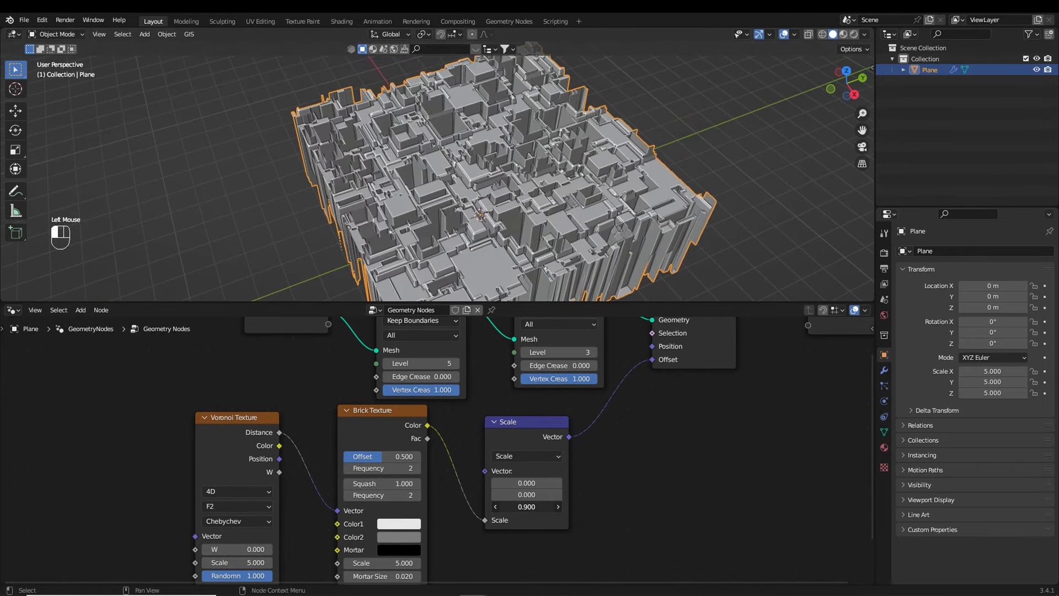
# - Lower the Brick Texture's Scale to 1.4 and the Voronoi Texture's Scale to 1.5
pyautogui.moveTo(441, 574); pyautogui.dragTo(465, 548, button='middle')
pyautogui.moveTo(409, 537); pyautogui.dragTo(221, 537)
pyautogui.moveTo(491, 550); pyautogui.dragTo(496, 463, button='middle')
pyautogui.moveTo(274, 449)
pyautogui.mouseDown()
pyautogui.moveTo(298, 450)
pyautogui.moveTo(274, 449)
pyautogui.mouseUp()
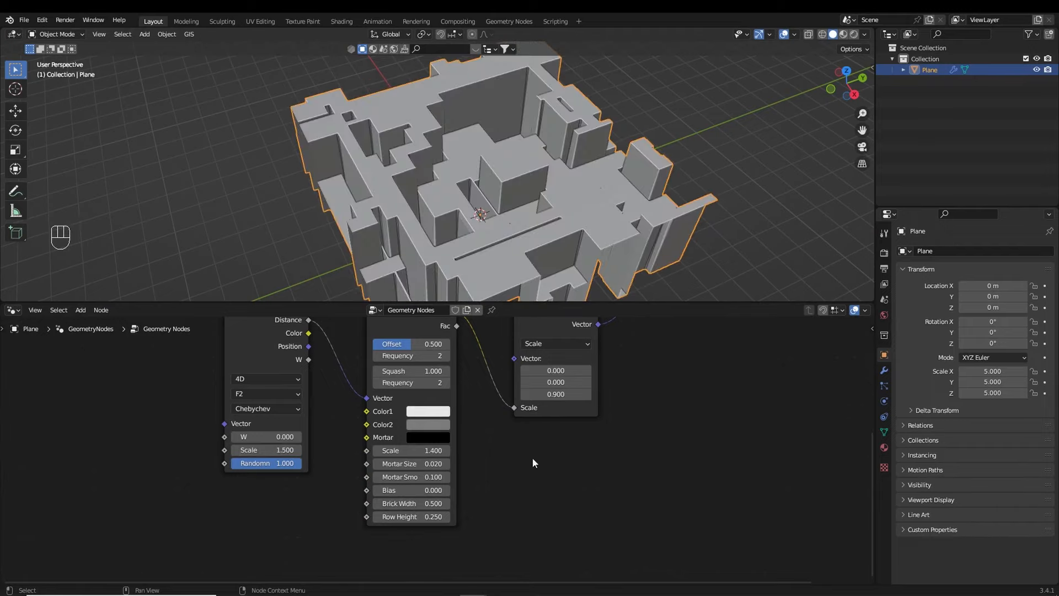
# - Set the Voronoi Texture's W to 1.2 and its Scale to 3.4
pyautogui.moveTo(563, 332); pyautogui.dragTo(584, 345, button='middle')
pyautogui.moveTo(289, 450); pyautogui.dragTo(298, 450)
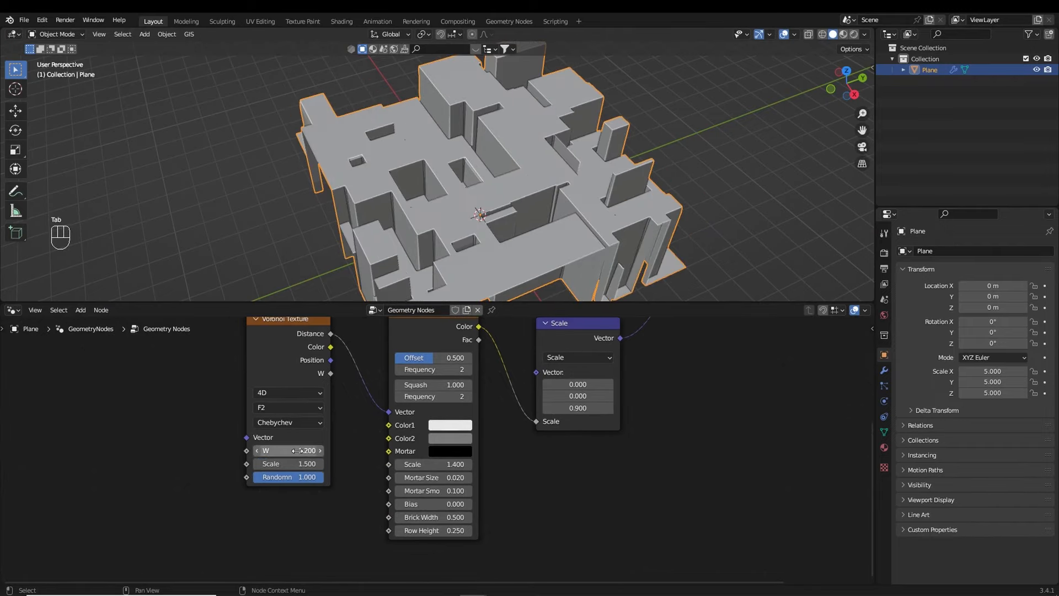
pyautogui.click(298, 465)
pyautogui.write('3.4')
pyautogui.press('Return')
# - Set the Brick Texture's Scale to 6.8, Mortar Size and Mortar Smooth to 0, and Row Height to 7.1
pyautogui.doubleClick(436, 464)
pyautogui.write('6.8')
pyautogui.press('Return')
pyautogui.moveTo(435, 477); pyautogui.dragTo(408, 477)
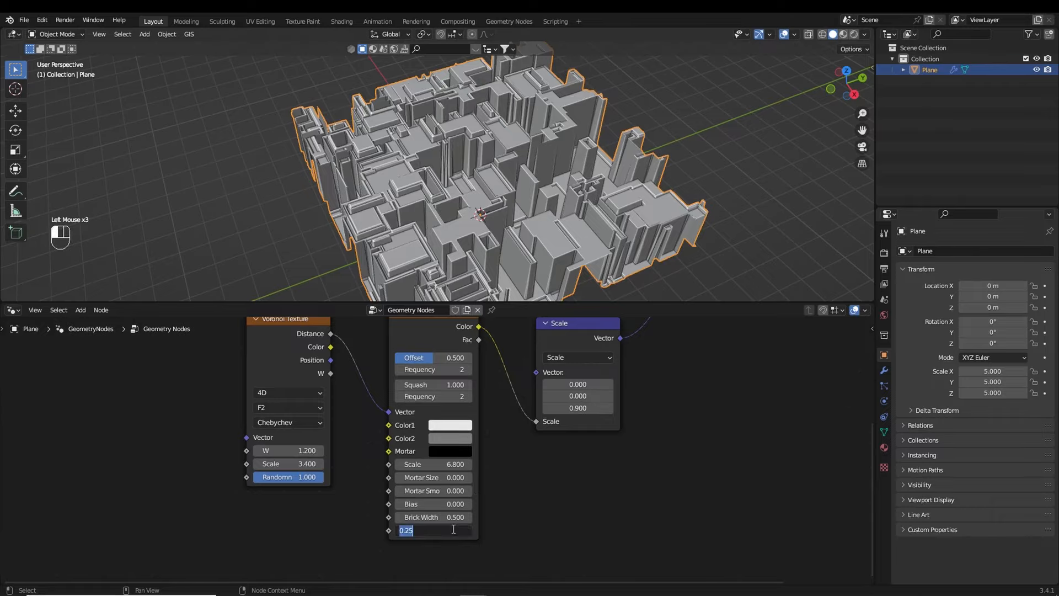
pyautogui.write('7.1')
pyautogui.press('Return')
# - Set the Scale node's vector Z value to 1.36 and the Voronoi Texture's W to 4.6
pyautogui.doubleClick(578, 408)
pyautogui.write('1.36')
pyautogui.press('Return')
pyautogui.moveTo(552, 293); pyautogui.dragTo(386, 286, button='middle')
pyautogui.moveTo(281, 450); pyautogui.dragTo(300, 450)
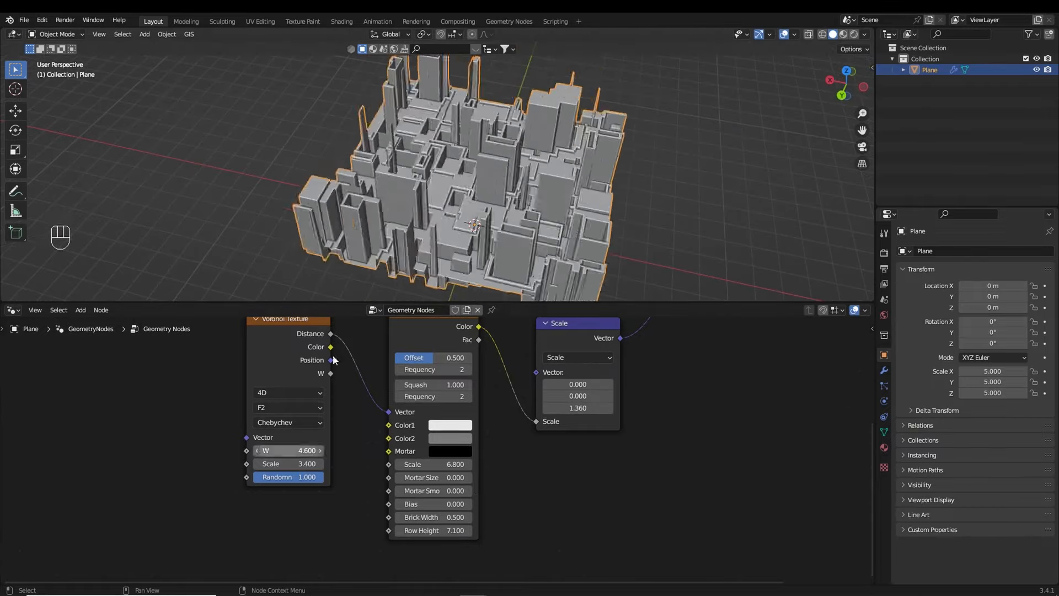
pyautogui.moveTo(442, 221); pyautogui.dragTo(497, 166, button='middle')
pyautogui.moveTo(578, 408); pyautogui.dragTo(586, 409)
# - Stretch the plane object along Z to a scale of about 10.465 and move it down to about -3.44 m
pyautogui.press('s')
pyautogui.press('z')
pyautogui.press('g')
pyautogui.press('z')
pyautogui.click(693, 221)
pyautogui.click(848, 161)
# - Fine-tune the Brick Texture's Scale to 6.6 and the Voronoi Texture's Scale to 4.1
pyautogui.moveTo(607, 176); pyautogui.dragTo(717, 232, button='middle')
pyautogui.moveTo(434, 465); pyautogui.dragTo(430, 464)
pyautogui.moveTo(289, 464); pyautogui.dragTo(297, 464)
pyautogui.moveTo(580, 243); pyautogui.dragTo(623, 221, button='middle')
pyautogui.scroll(4, 670, 232)
pyautogui.scroll(-1, 661, 378)
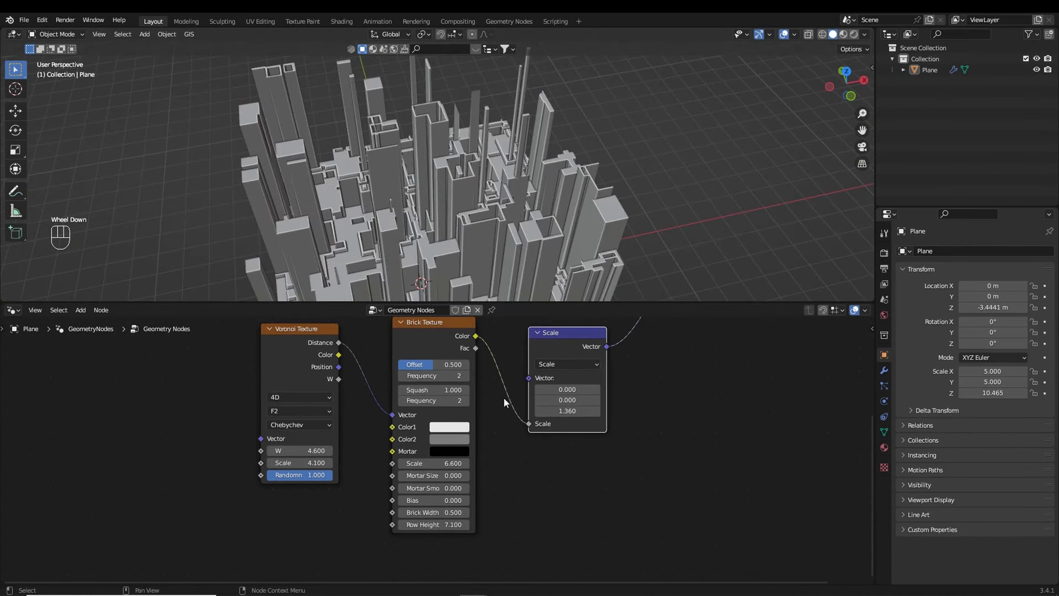
# - Insert a Set Material node between Set Position and Group Output and assign it the existing material named Material
pyautogui.scroll(-1, 602, 390)
pyautogui.moveTo(615, 373); pyautogui.dragTo(232, 515, button='middle')
pyautogui.moveTo(433, 411); pyautogui.dragTo(667, 440)
pyautogui.hotkey('shift', 'a')
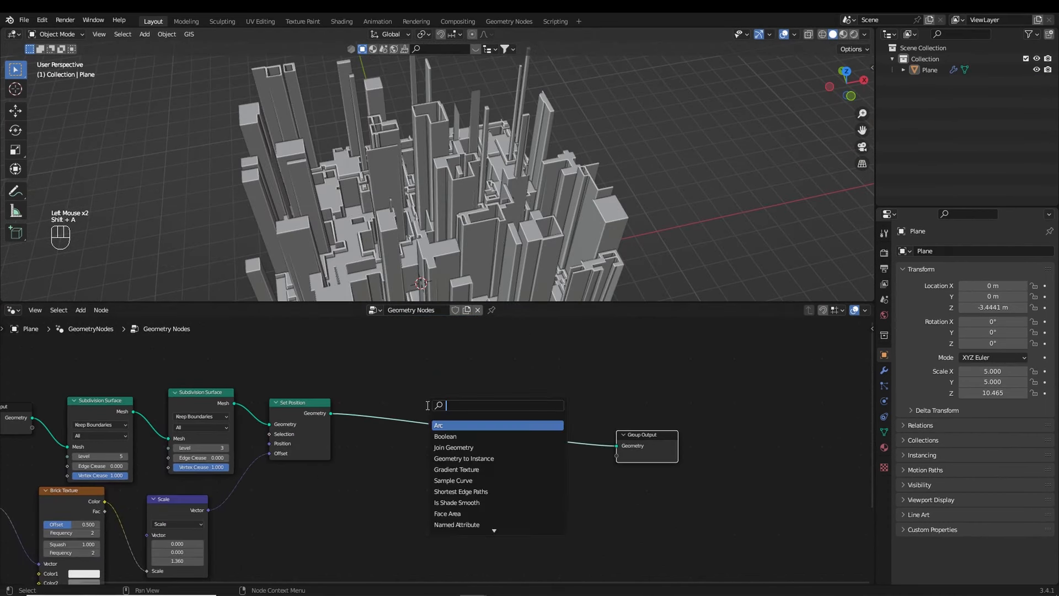
pyautogui.write('set m')
pyautogui.press('Return')
pyautogui.click(427, 405)
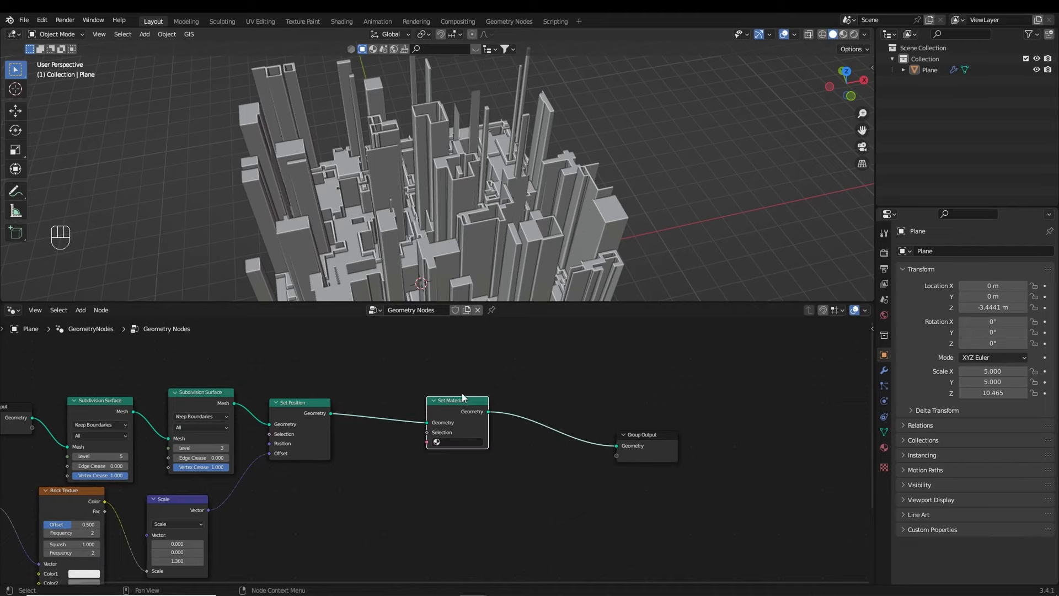
# - Switch the node area to the Shader Editor, select the plane object and assign it the existing material named Material
pyautogui.click(12, 310)
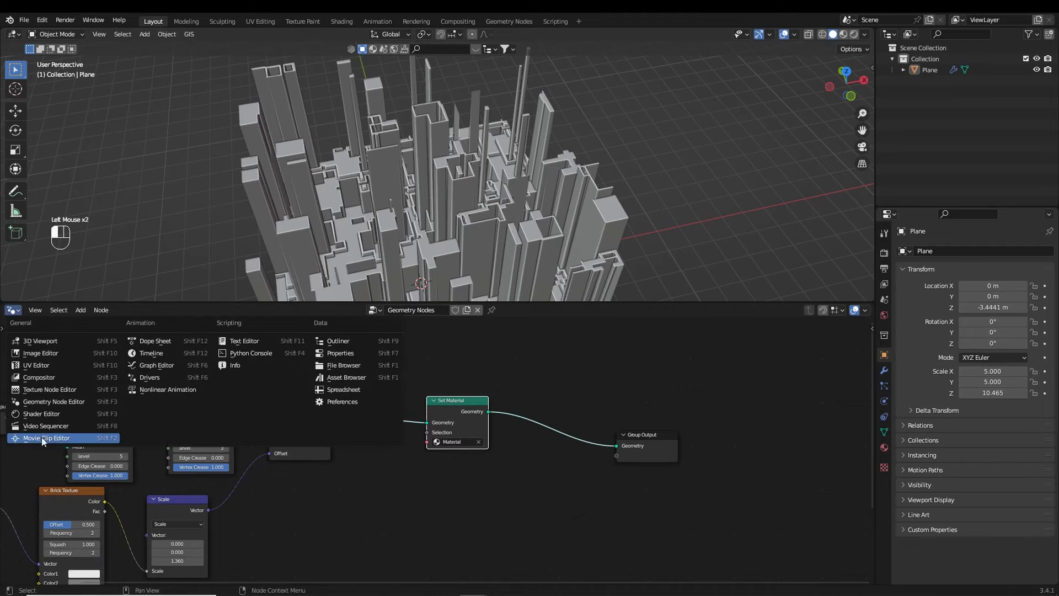
pyautogui.click(47, 412)
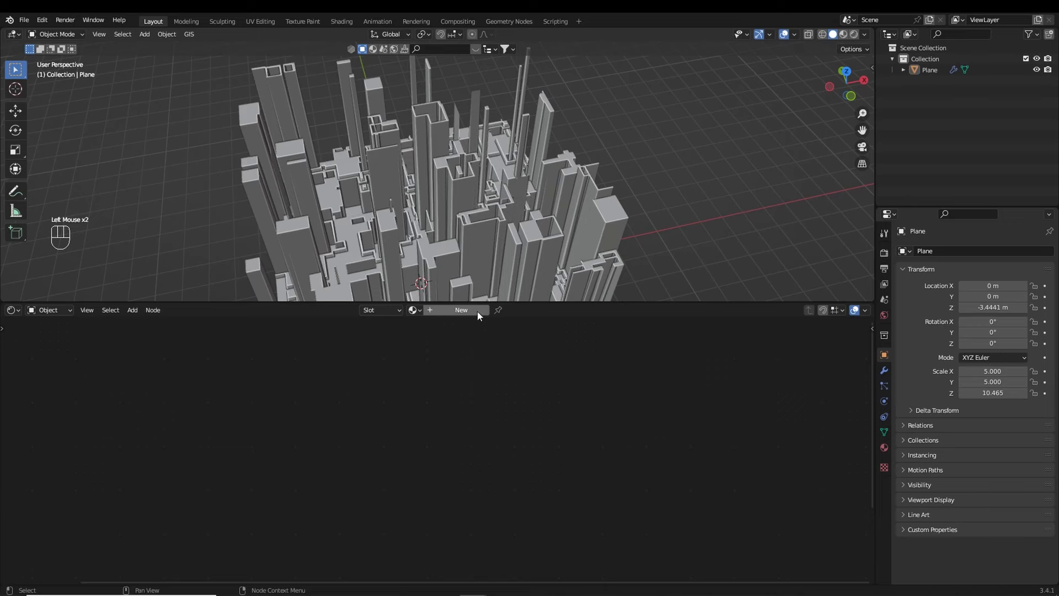
pyautogui.click(472, 230)
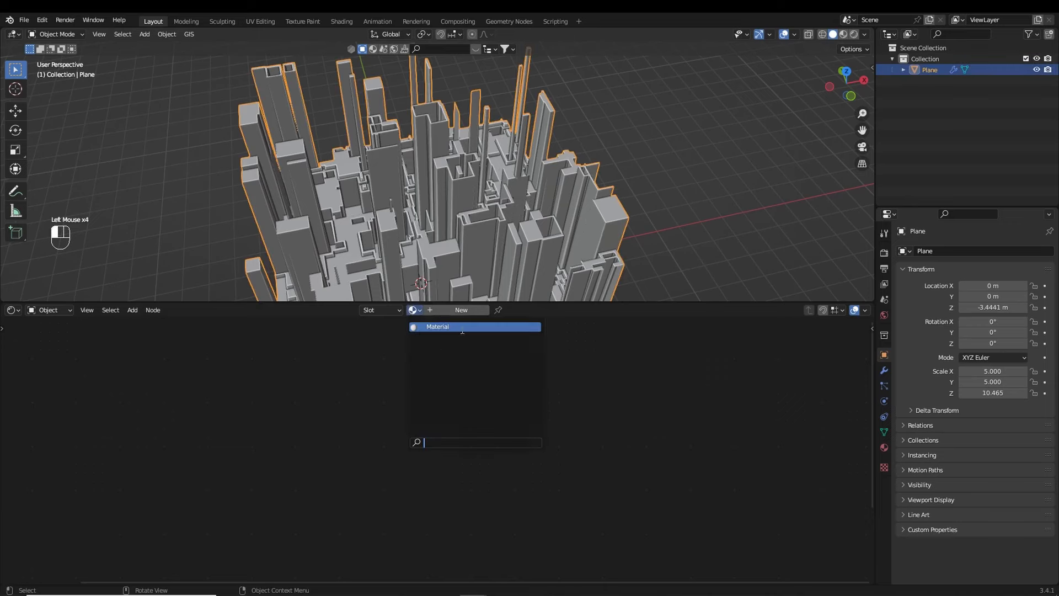
pyautogui.click(462, 327)
# - Add an Image Texture node beside the Principled BSDF and load a night city skyline photo into it
pyautogui.moveTo(289, 386); pyautogui.dragTo(463, 419, button='middle')
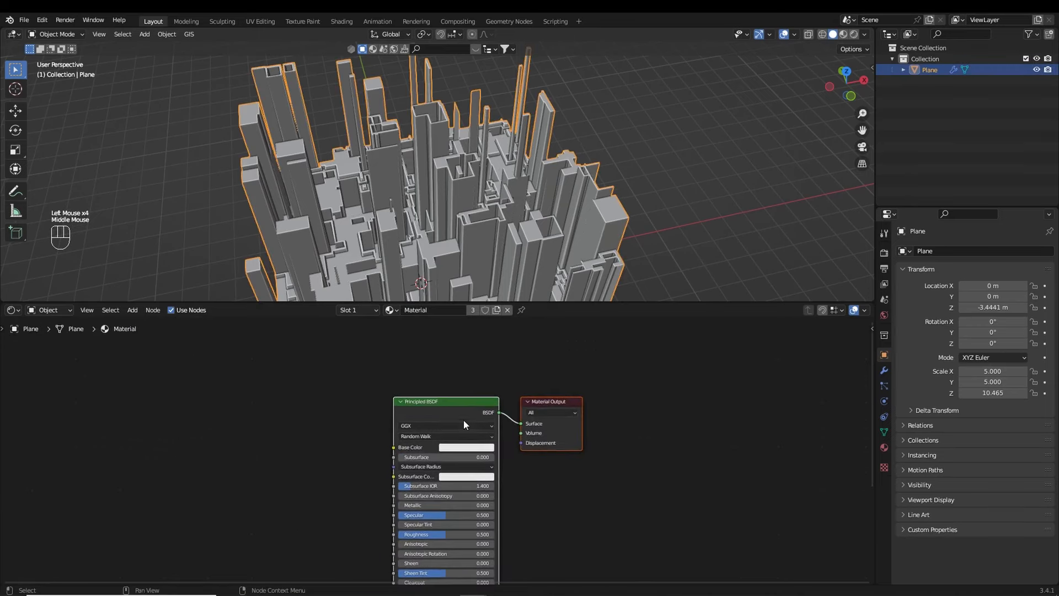
pyautogui.click(455, 409)
pyautogui.moveTo(239, 436); pyautogui.dragTo(320, 415, button='middle')
pyautogui.hotkey('shift', 'a')
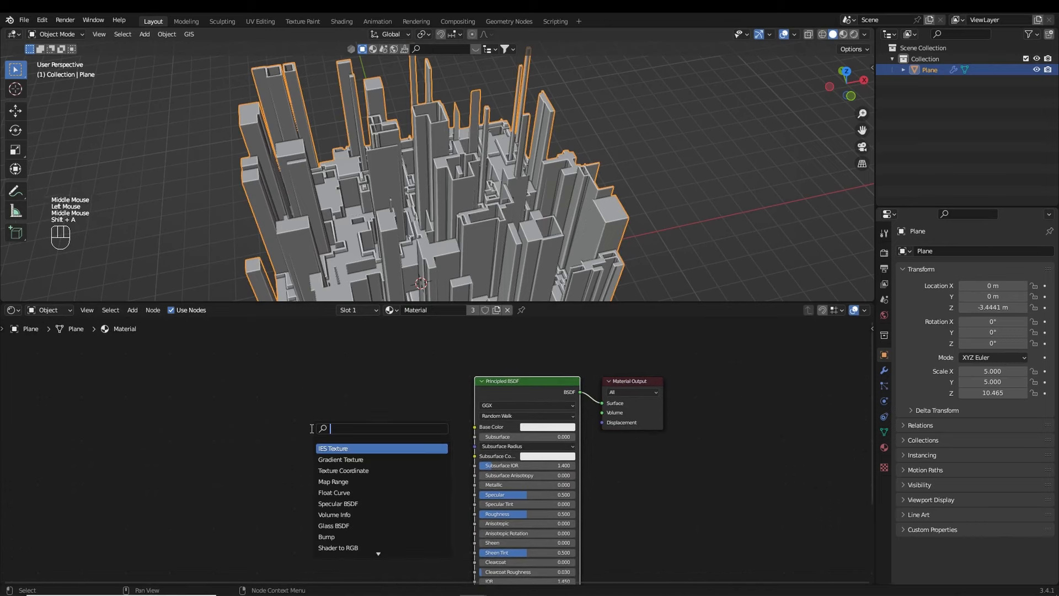
pyautogui.write('imag')
pyautogui.press('Return')
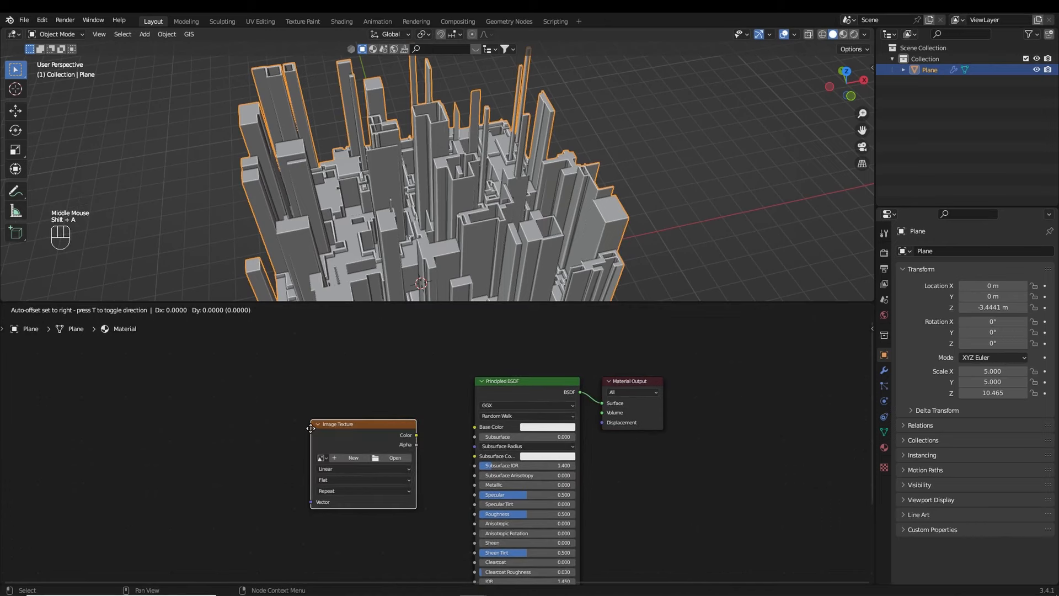
pyautogui.click(309, 418)
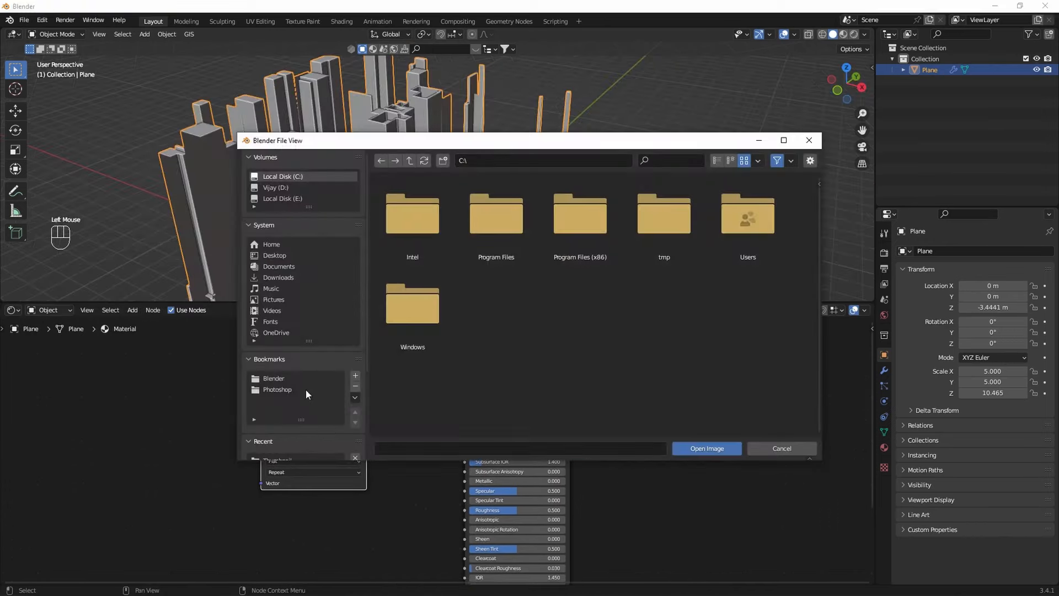
pyautogui.doubleClick(747, 200)
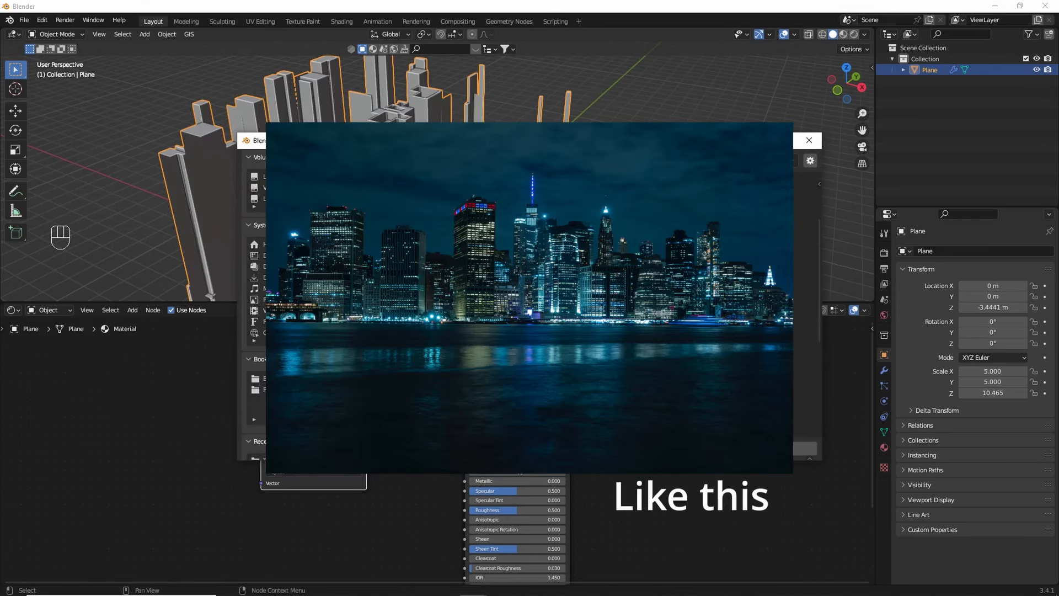
# - Move the Image Texture node further down beside the Principled BSDF and set the shader's Base Color to black
pyautogui.moveTo(367, 428); pyautogui.dragTo(442, 367, button='middle')
pyautogui.moveTo(426, 360); pyautogui.dragTo(432, 493)
pyautogui.click(612, 362)
pyautogui.moveTo(663, 292); pyautogui.dragTo(662, 307)
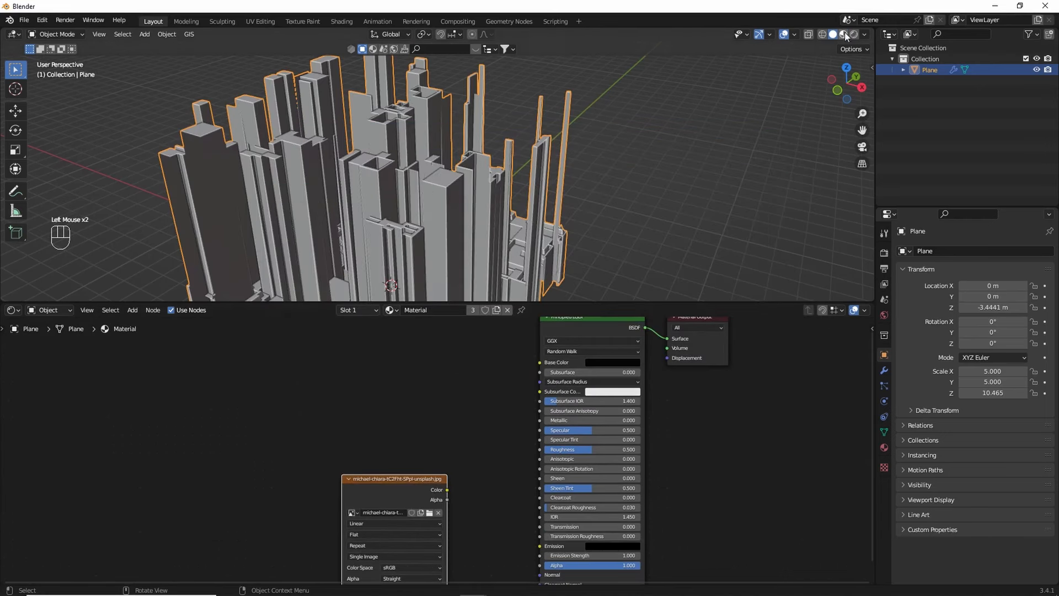
# - Display the city in Material Preview shading and hide the viewport overlays
pyautogui.click(844, 35)
pyautogui.moveTo(671, 182); pyautogui.dragTo(651, 125, button='middle')
pyautogui.keyDown('shift'); pyautogui.moveTo(651, 124); pyautogui.dragTo(681, 190, button='middle'); pyautogui.keyUp('shift')
pyautogui.scroll(-2, 707, 140)
pyautogui.keyDown('shift'); pyautogui.moveTo(650, 442); pyautogui.dragTo(679, 363, button='middle'); pyautogui.keyUp('shift')
pyautogui.hotkey('shift', 'alt', 'z')
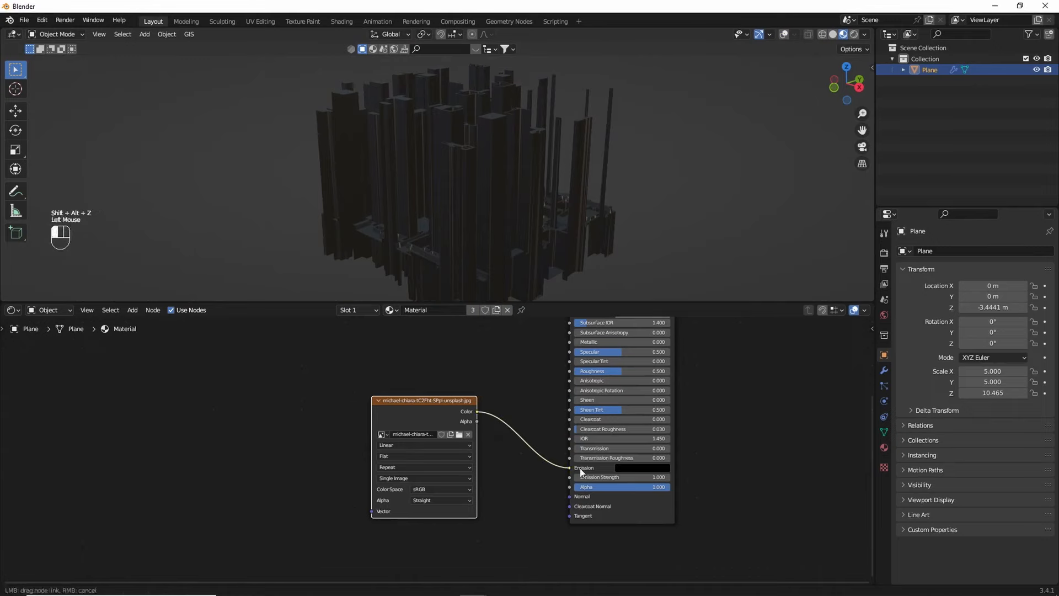
# - Connect the skyline image's Color to Emission and map the image through Texture Coordinate and Mapping nodes using Object coordinates
pyautogui.moveTo(580, 468); pyautogui.dragTo(580, 468)
pyautogui.moveTo(436, 412); pyautogui.dragTo(357, 409)
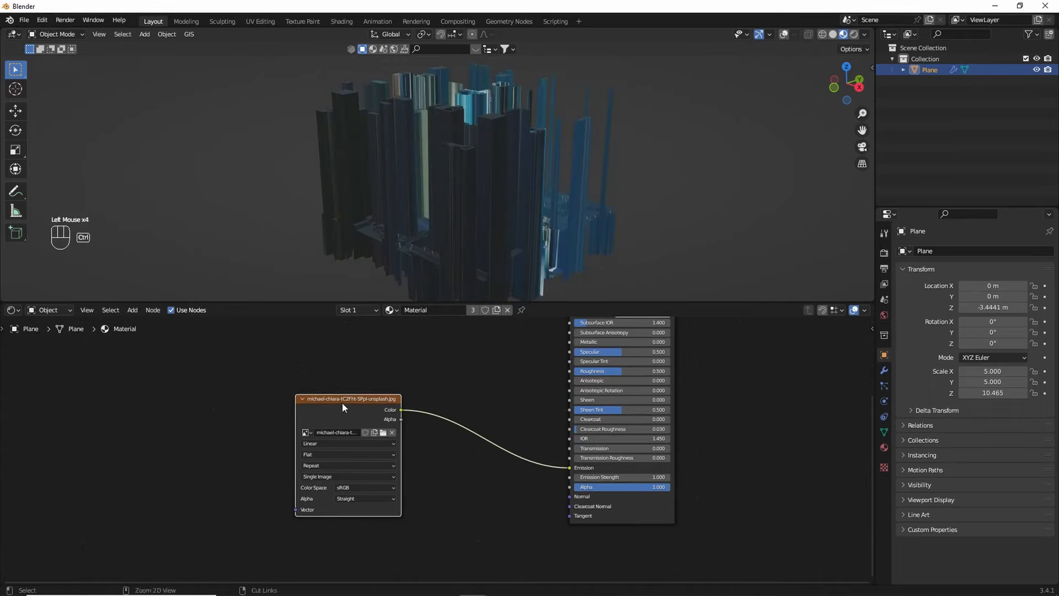
pyautogui.hotkey('ctrl', 't')
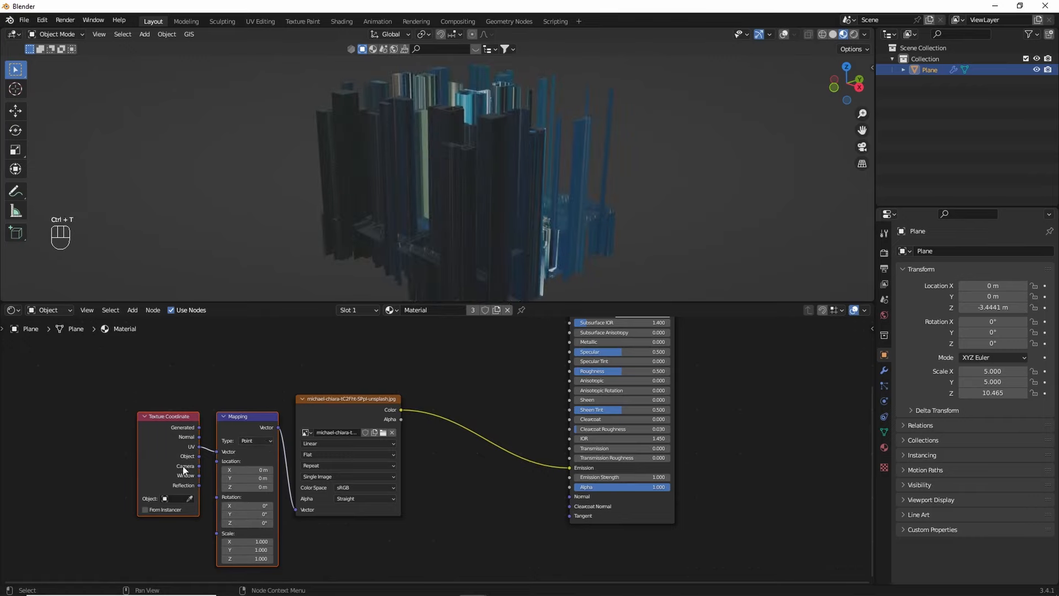
pyautogui.moveTo(198, 456); pyautogui.dragTo(217, 451)
# - View the city from the front and set the Image Texture's projection to Box
pyautogui.press('KP_1')
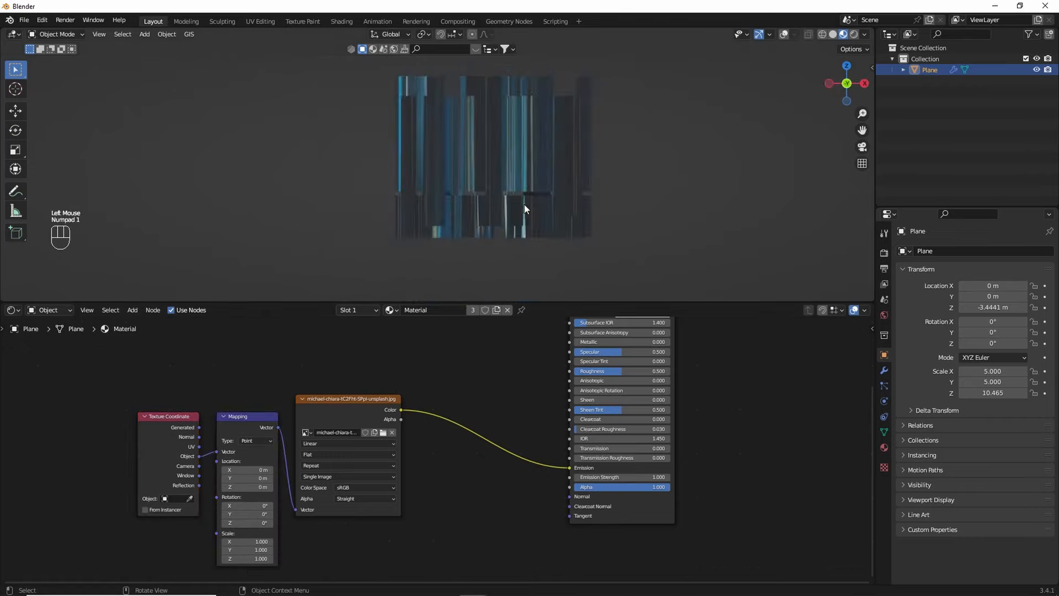
pyautogui.keyDown('shift'); pyautogui.moveTo(573, 191); pyautogui.dragTo(548, 197, button='middle'); pyautogui.keyUp('shift')
pyautogui.scroll(2, 549, 197)
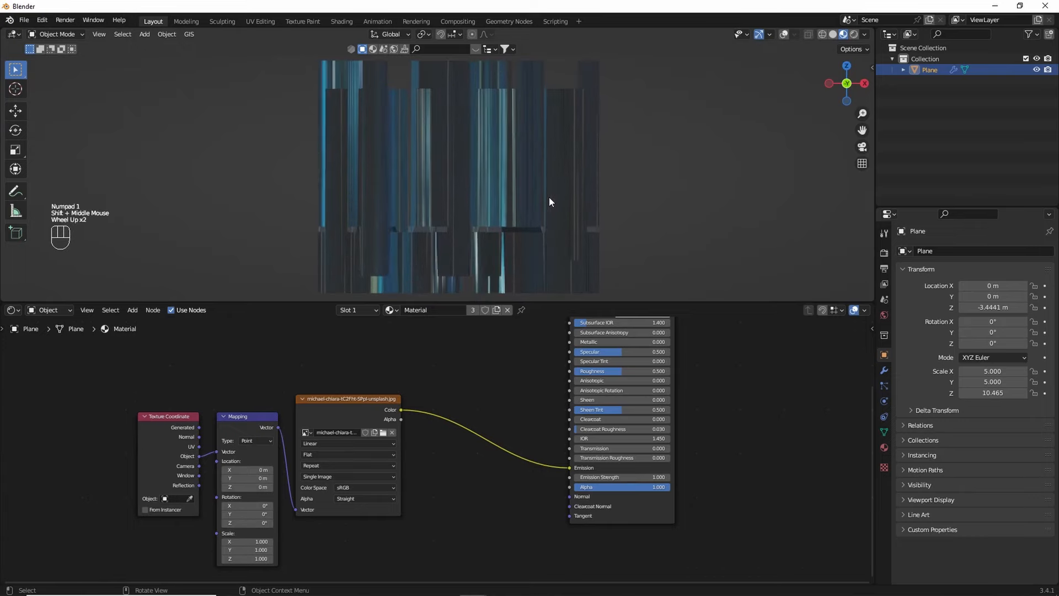
pyautogui.click(331, 455)
pyautogui.click(326, 488)
# - Try a Mapping scale of 0.470 with a slight Z rotation and undo the latest Mapping changes
pyautogui.moveTo(337, 421); pyautogui.dragTo(433, 407, button='middle')
pyautogui.scroll(1, 434, 407)
pyautogui.moveTo(355, 536); pyautogui.dragTo(331, 556)
pyautogui.moveTo(339, 517); pyautogui.dragTo(353, 517)
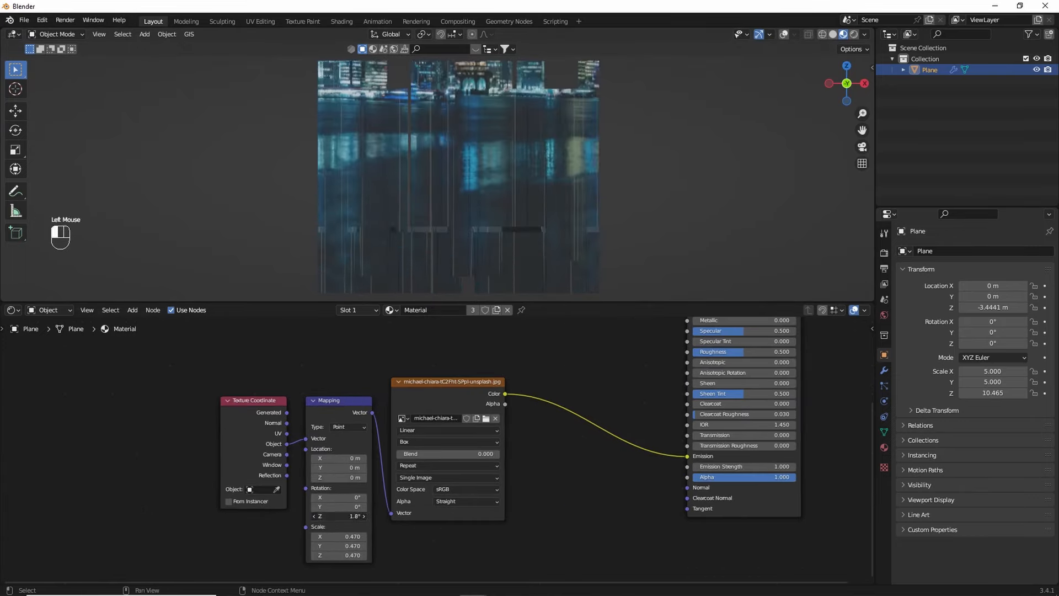
pyautogui.hotkey('ctrl', 'z')
pyautogui.hotkey('ctrl', 'z')
pyautogui.hotkey('ctrl', 'z')
# - Set the Mapping scale to 0.200 on all axes and its Z location to 0.38 m
pyautogui.moveTo(340, 478); pyautogui.dragTo(353, 478)
pyautogui.keyDown('shift'); pyautogui.moveTo(347, 486); pyautogui.dragTo(310, 495, button='middle'); pyautogui.keyUp('shift')
pyautogui.moveTo(301, 545); pyautogui.dragTo(287, 563)
pyautogui.moveTo(303, 486); pyautogui.dragTo(295, 486)
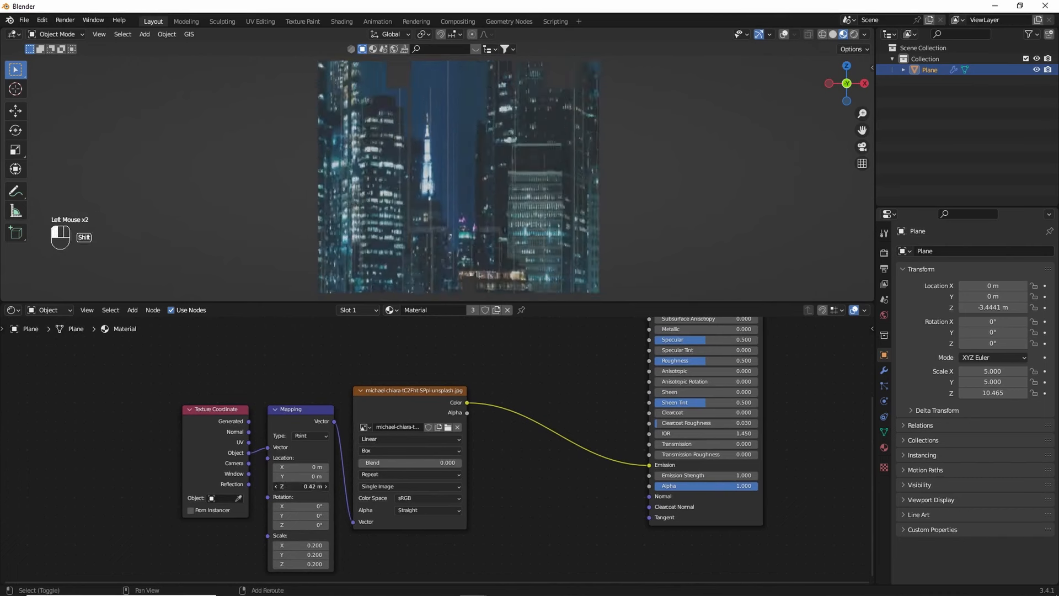
# - Insert a ColorRamp node on the link between the Image Texture's Color and the shader's Emission
pyautogui.moveTo(508, 362); pyautogui.dragTo(414, 389, button='middle')
pyautogui.hotkey('shift', 'a')
pyautogui.click(414, 388)
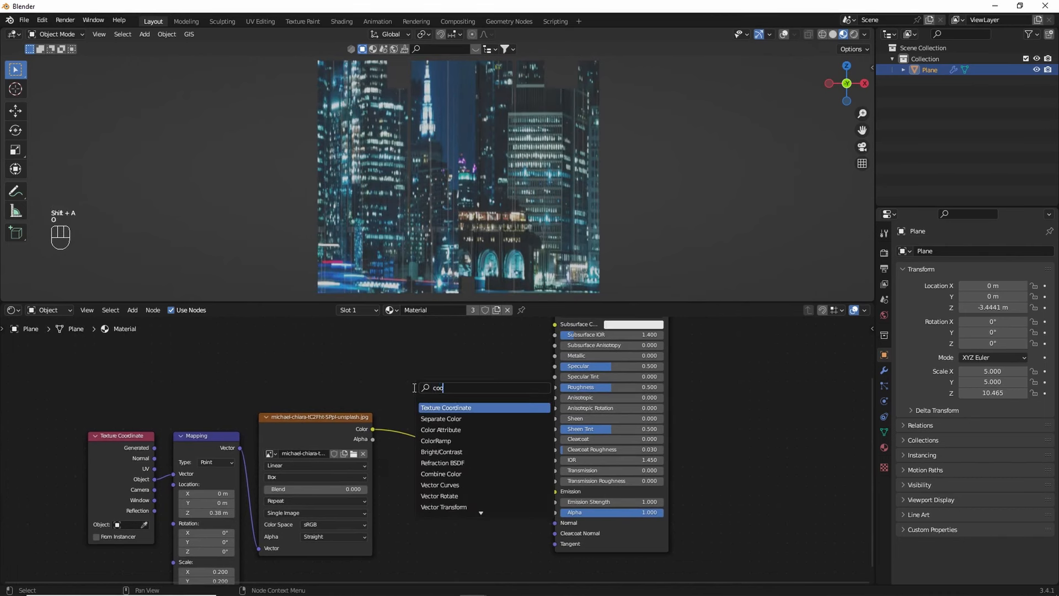
pyautogui.write('co')
pyautogui.press('Return')
pyautogui.click(488, 458)
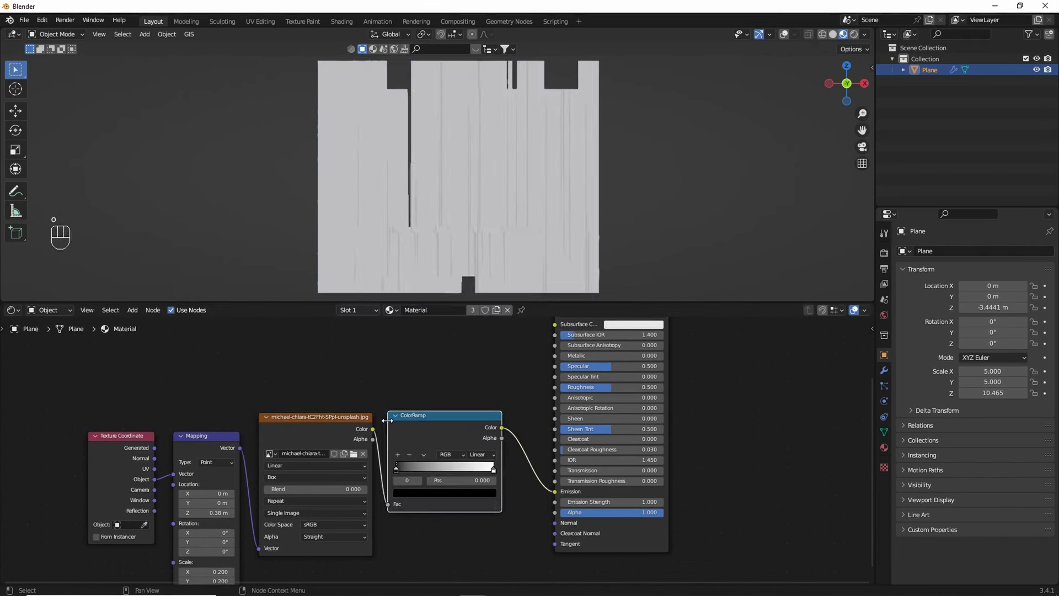
# - Set the ColorRamp interpolation to Constant and move its white stop to position 0.605
pyautogui.click(505, 455)
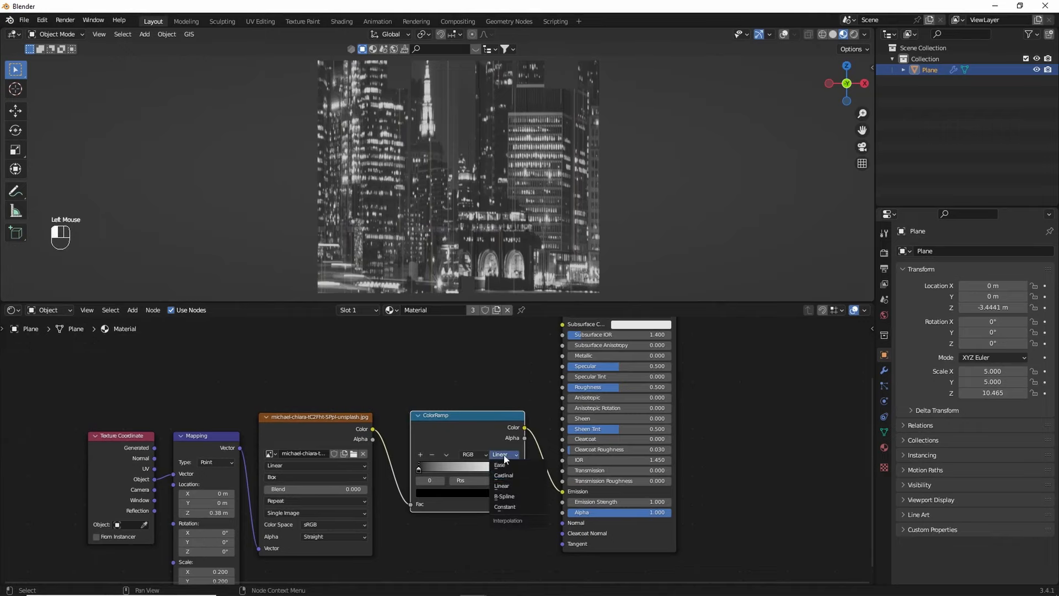
pyautogui.click(505, 506)
pyautogui.moveTo(422, 468); pyautogui.dragTo(445, 468)
pyautogui.moveTo(514, 468); pyautogui.dragTo(476, 468)
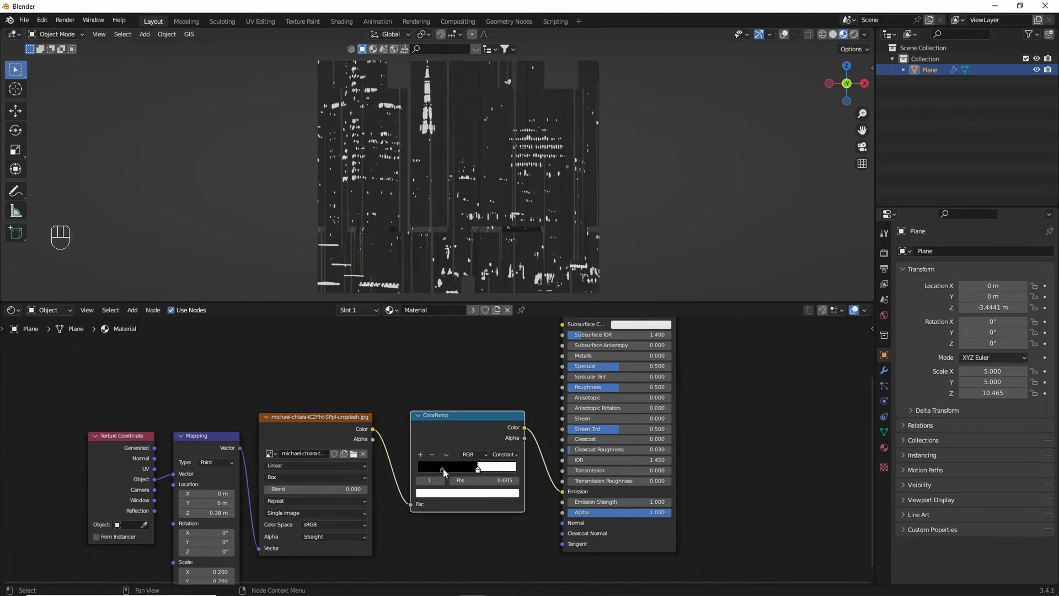
# - Set the Emission Strength to 10 and enable Ambient Occlusion, Bloom and Screen Space Reflections for the render
pyautogui.write('10')
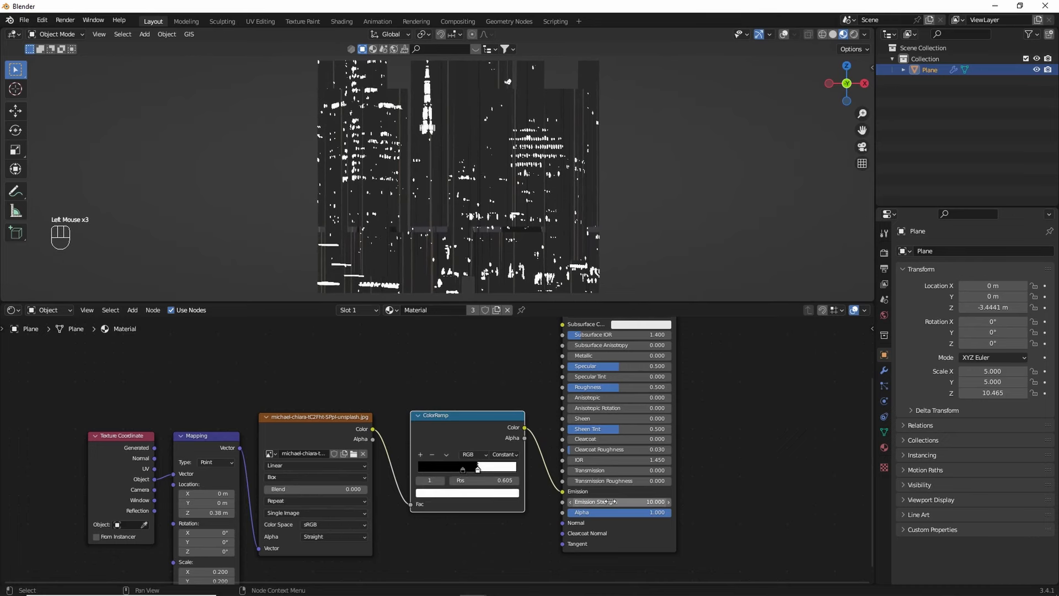
pyautogui.click(884, 253)
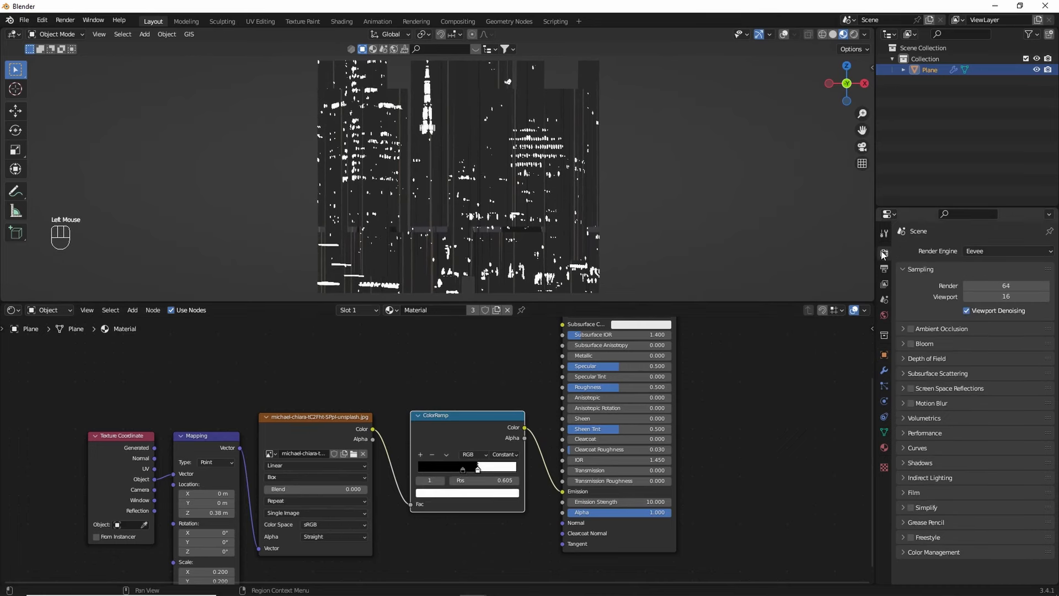
pyautogui.click(911, 344)
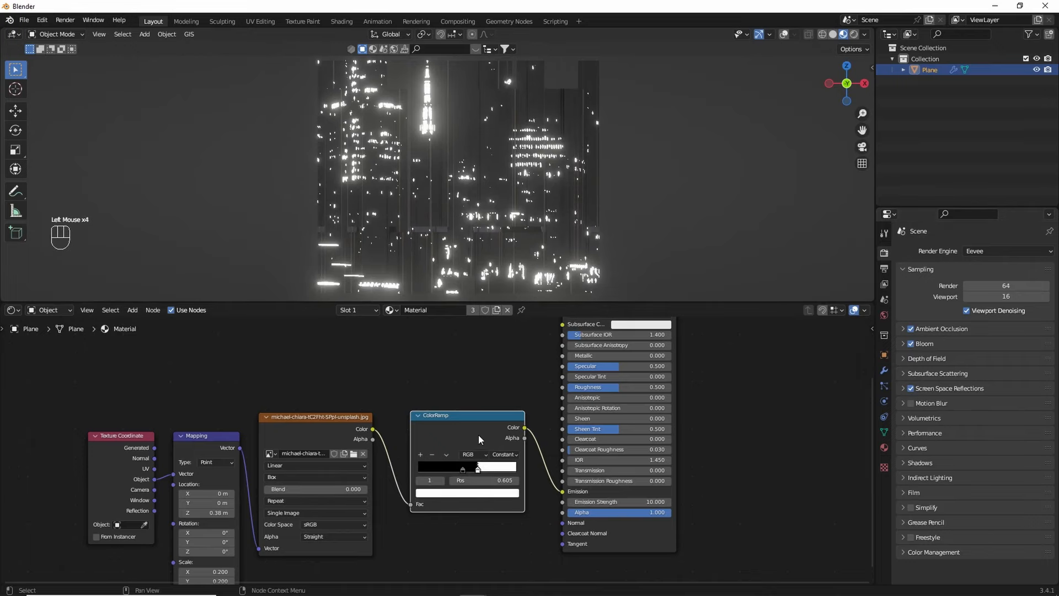
# - Duplicate the Texture Coordinate, Mapping, Image Texture and ColorRamp nodes and place the copies below the originals
pyautogui.moveTo(66, 428); pyautogui.dragTo(349, 436)
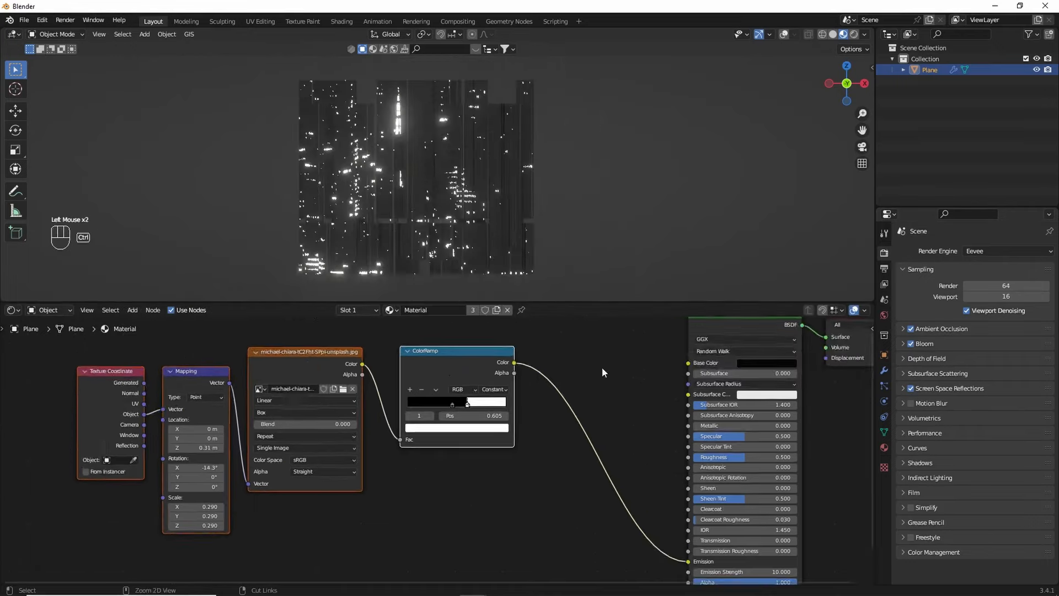
pyautogui.keyDown('ctrl'); pyautogui.moveTo(603, 373); pyautogui.dragTo(608, 411, button='middle'); pyautogui.keyUp('ctrl')
pyautogui.moveTo(559, 440); pyautogui.dragTo(594, 396, button='middle')
pyautogui.hotkey('shift', 'd')
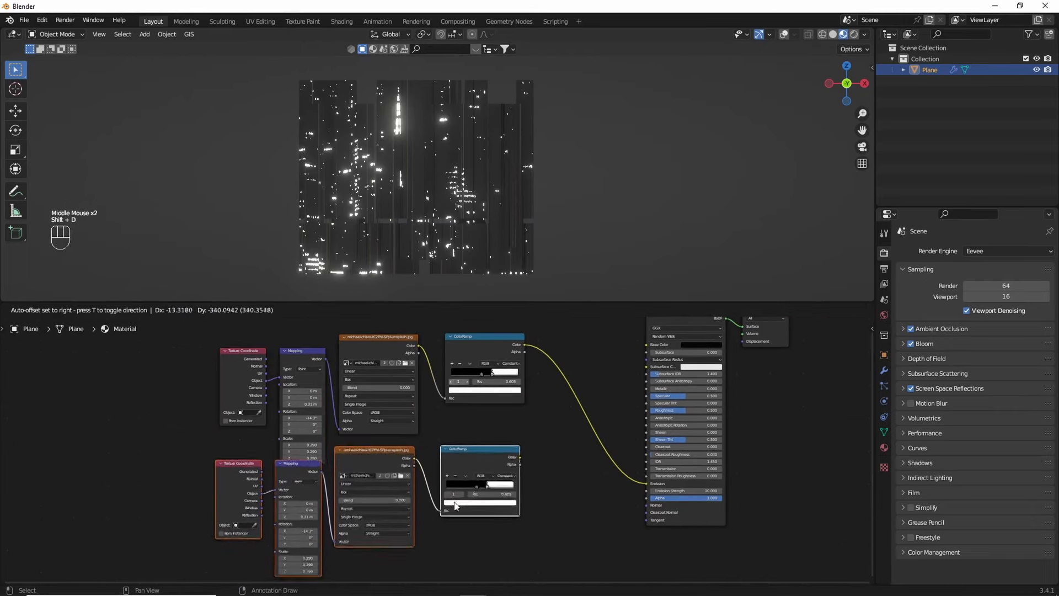
pyautogui.click(492, 473)
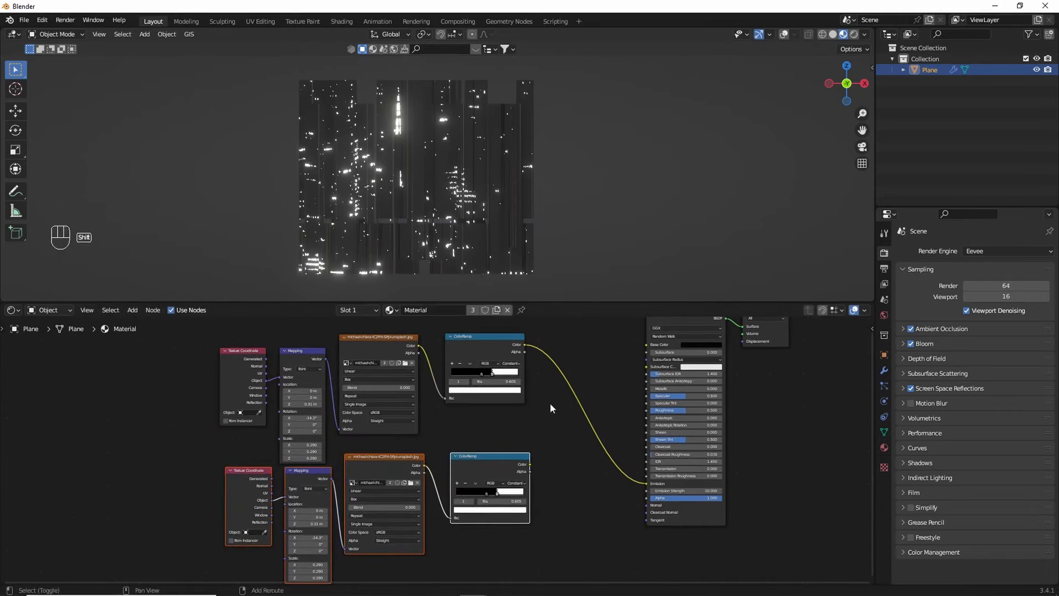
# - Add a Mix node beside the duplicated ColorRamp and set its data type to Color
pyautogui.hotkey('shift', 'a')
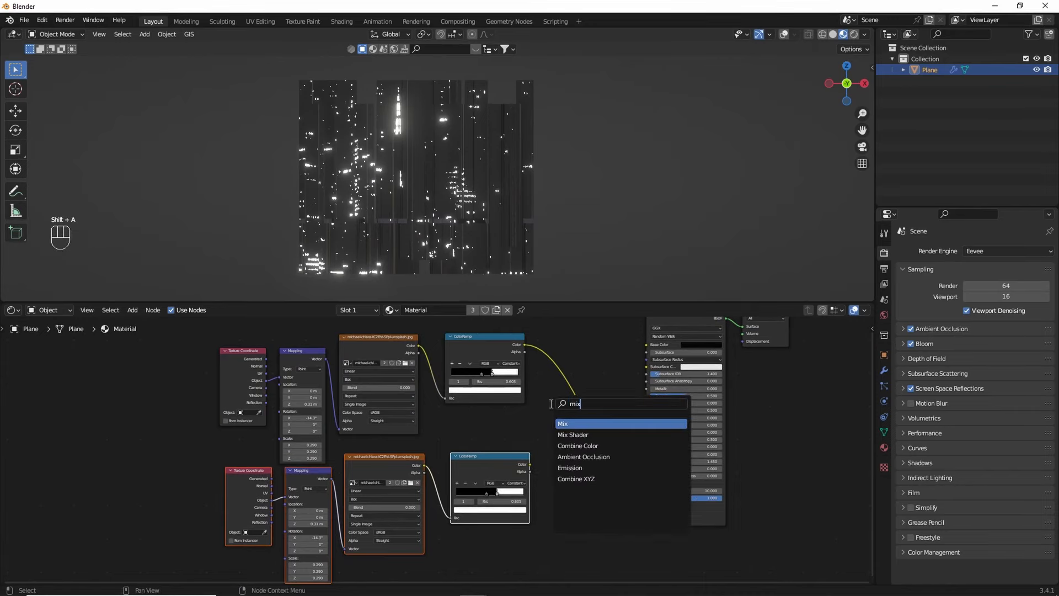
pyautogui.write('mix')
pyautogui.press('Return')
pyautogui.click(566, 484)
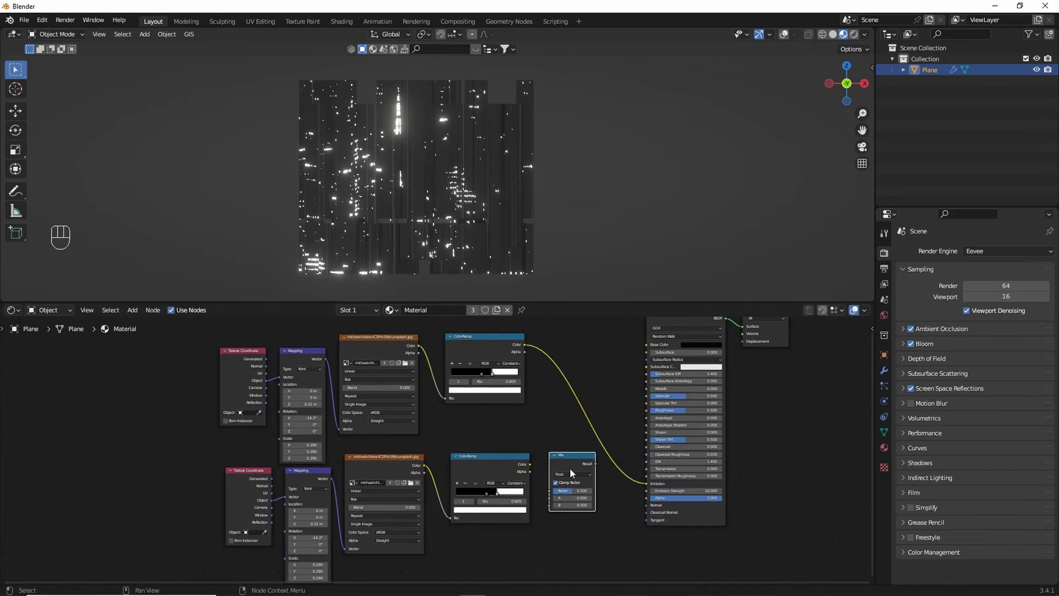
pyautogui.keyDown('ctrl'); pyautogui.moveTo(571, 468); pyautogui.dragTo(700, 452, button='middle'); pyautogui.keyUp('ctrl')
pyautogui.moveTo(522, 366); pyautogui.dragTo(458, 331, button='middle')
pyautogui.moveTo(499, 382); pyautogui.dragTo(336, 313, button='middle')
pyautogui.click(480, 396)
pyautogui.click(479, 395)
pyautogui.click(473, 393)
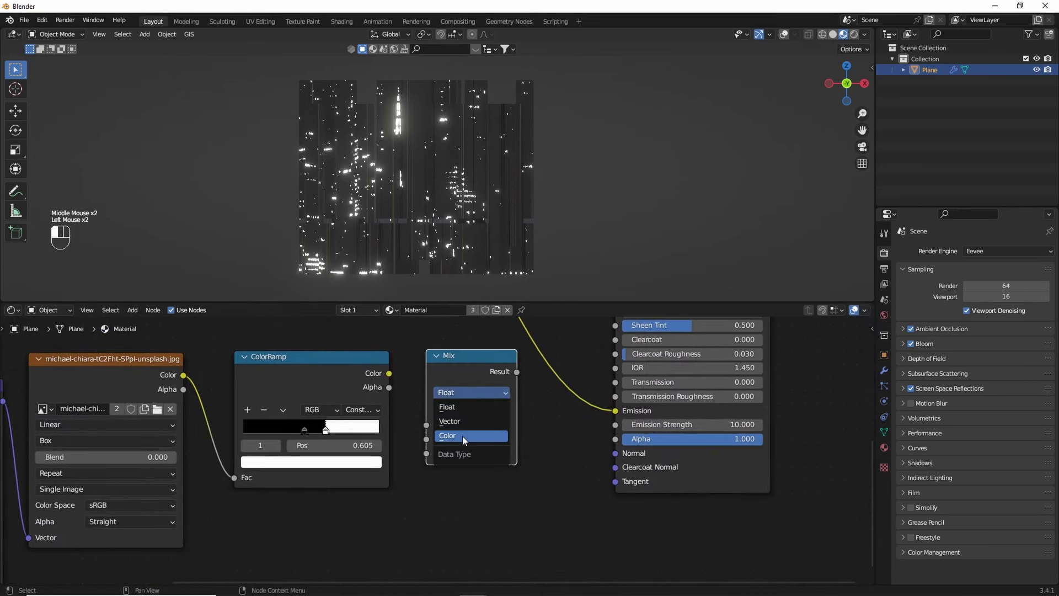
pyautogui.click(457, 436)
# - Insert the Mix node between the first ColorRamp and Emission, and connect the duplicated ColorRamp's Color to input B
pyautogui.keyDown('shift'); pyautogui.moveTo(467, 359); pyautogui.dragTo(598, 516, button='middle'); pyautogui.keyUp('shift')
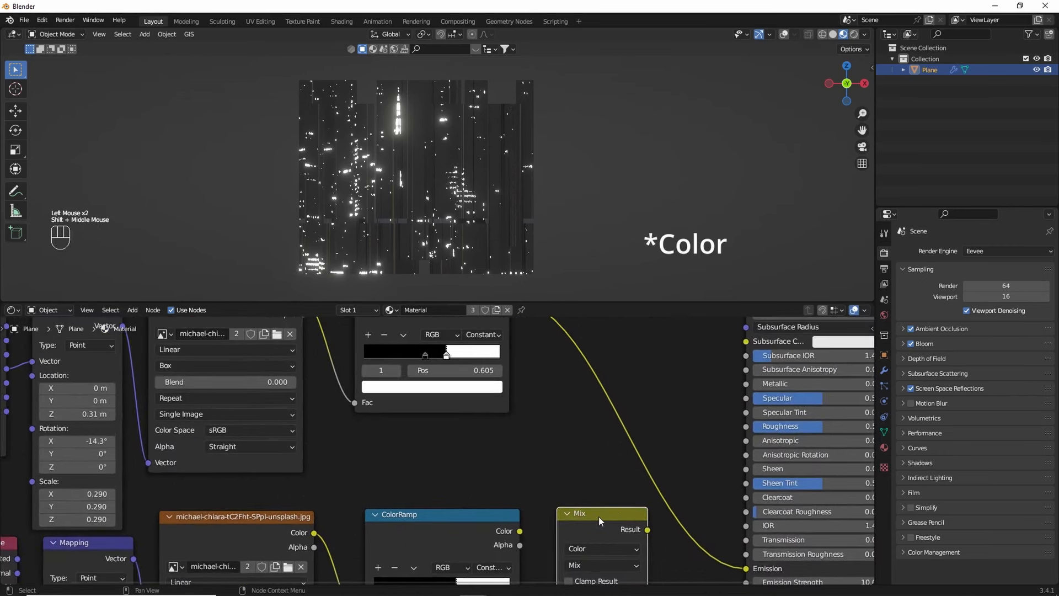
pyautogui.moveTo(598, 517); pyautogui.dragTo(584, 411)
pyautogui.moveTo(537, 463); pyautogui.dragTo(550, 418, button='middle')
pyautogui.moveTo(532, 487); pyautogui.dragTo(578, 492)
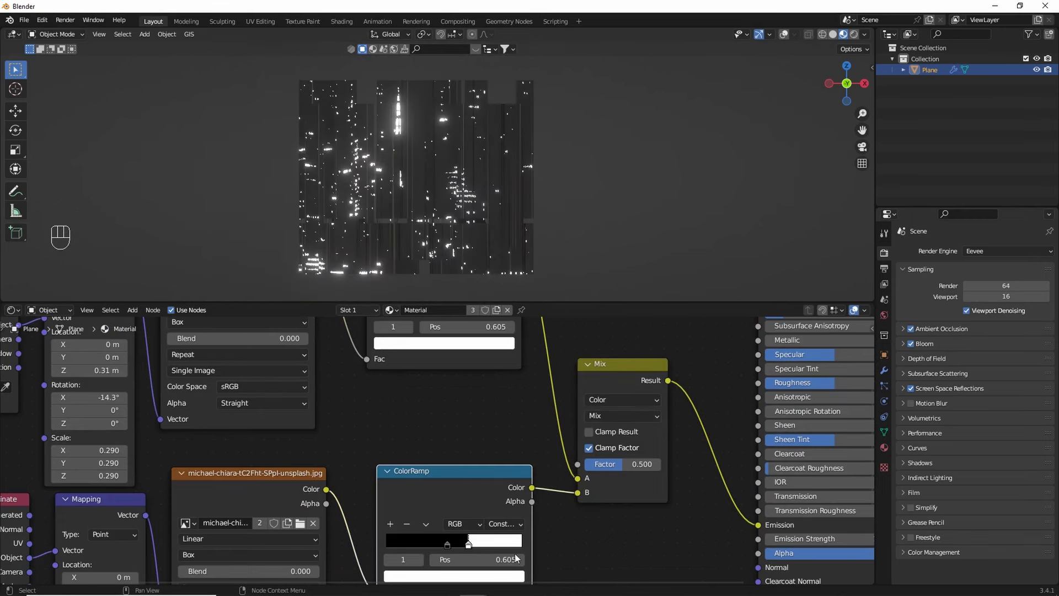
# - Change the duplicated ColorRamp's white stop to orange-red
pyautogui.moveTo(555, 554); pyautogui.dragTo(572, 513, button='middle')
pyautogui.click(488, 538)
pyautogui.click(445, 445)
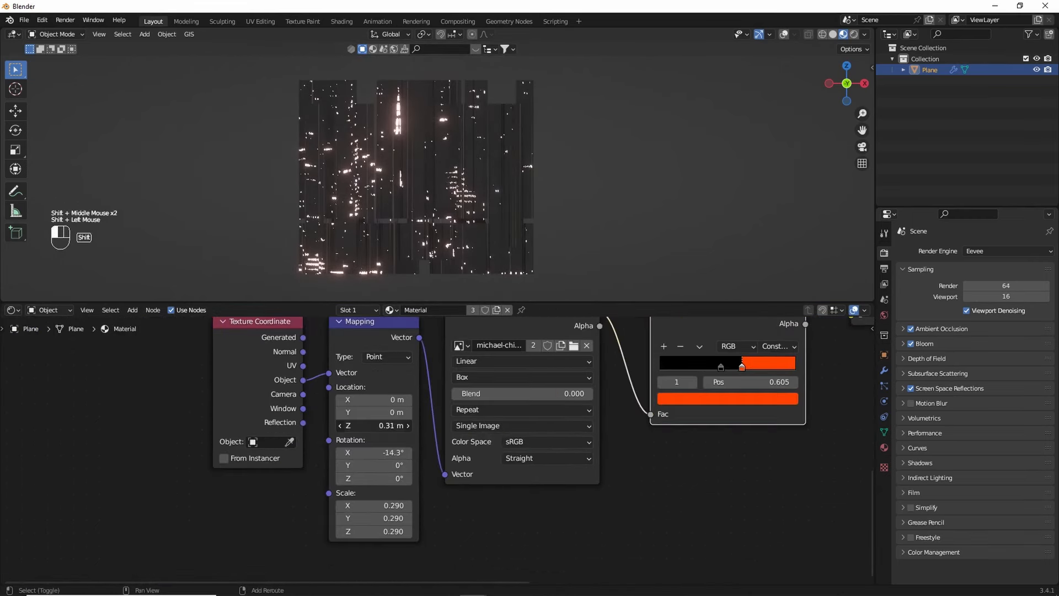
# - Rotate the orange texture's Mapping about Z and set its X location to 0.7 m
pyautogui.hotkey('ctrl', 'z')
pyautogui.moveTo(374, 479); pyautogui.dragTo(397, 479)
pyautogui.moveTo(374, 399); pyautogui.dragTo(398, 400)
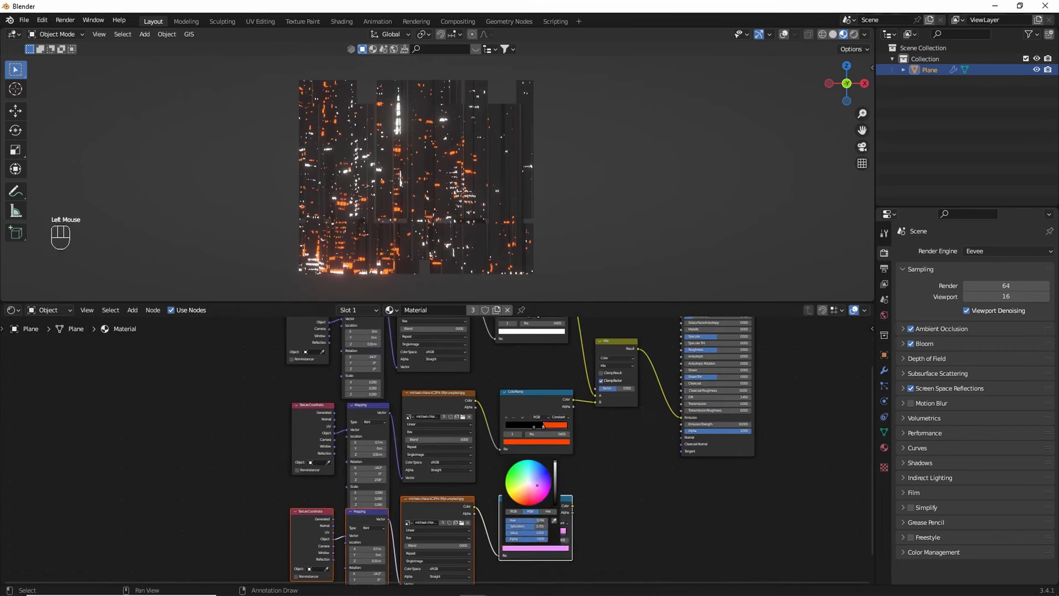
# - Connect the third ColorRamp's Color to input B of the second Mix node and make its bright stop light blue
pyautogui.moveTo(573, 505); pyautogui.dragTo(663, 428)
pyautogui.moveTo(635, 469); pyautogui.dragTo(674, 384, button='middle')
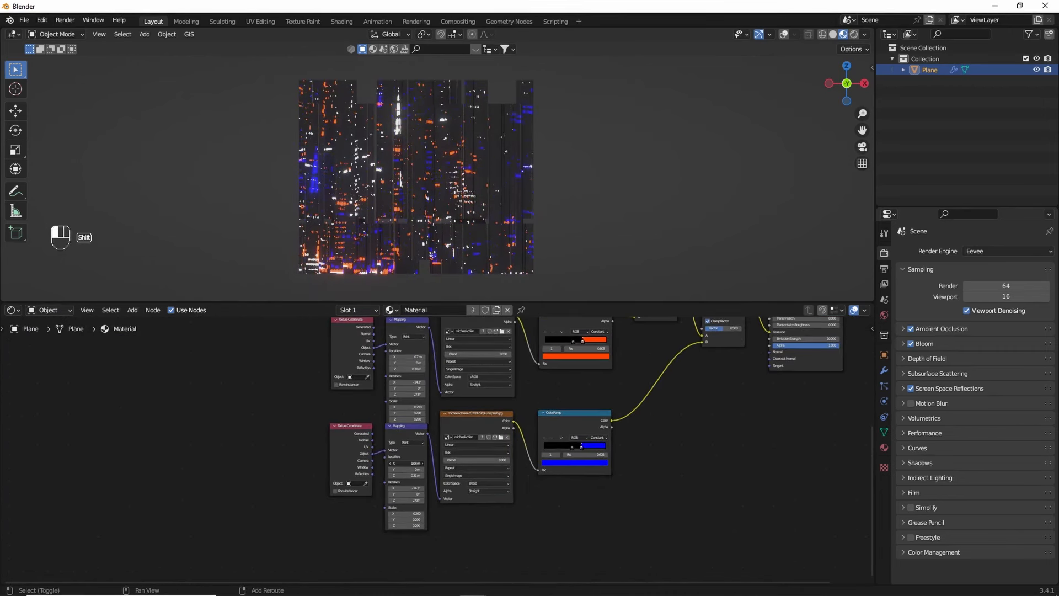
pyautogui.click(574, 462)
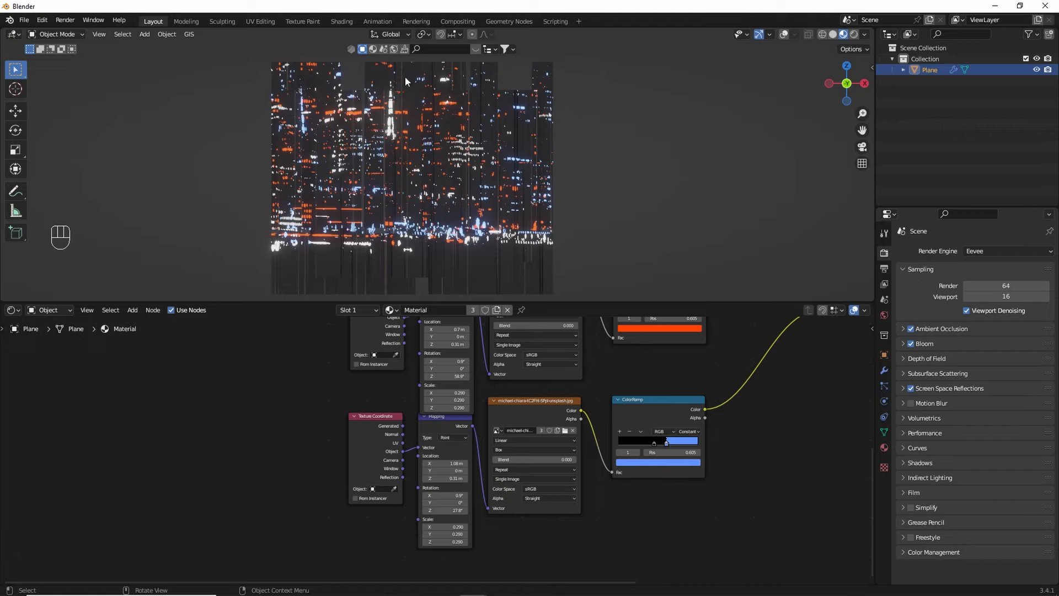
# - Lower the Principled BSDF's Roughness
pyautogui.moveTo(405, 76); pyautogui.dragTo(611, 261, button='middle')
pyautogui.press('KP_1')
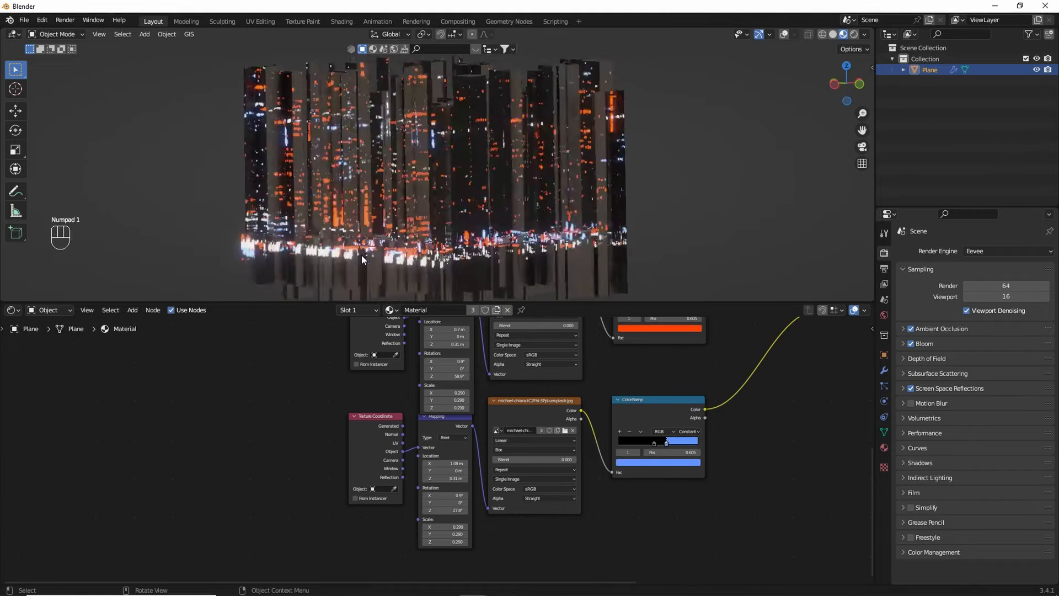
pyautogui.keyDown('shift'); pyautogui.moveTo(362, 255); pyautogui.dragTo(323, 266, button='middle'); pyautogui.keyUp('shift')
pyautogui.moveTo(690, 353); pyautogui.dragTo(359, 512, button='middle')
pyautogui.moveTo(563, 360); pyautogui.dragTo(659, 479, button='middle')
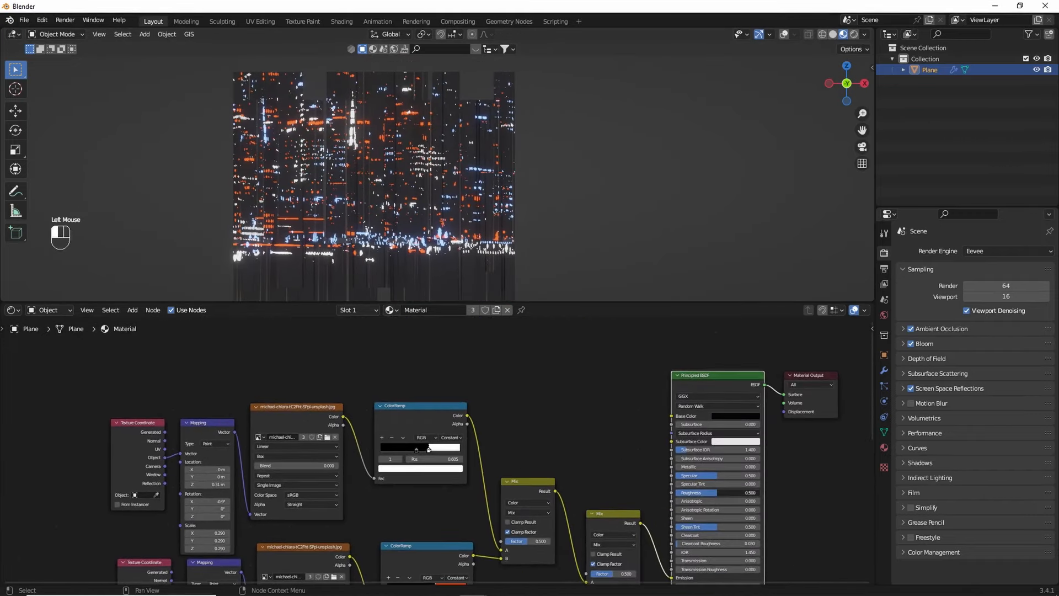
pyautogui.moveTo(717, 492); pyautogui.dragTo(697, 492)
# - Make a linked duplicate of the city in front view, place it along X beside the original, and rotate it
pyautogui.moveTo(412, 155); pyautogui.dragTo(517, 175, button='middle')
pyautogui.scroll(-2, 451, 140)
pyautogui.press('KP_1')
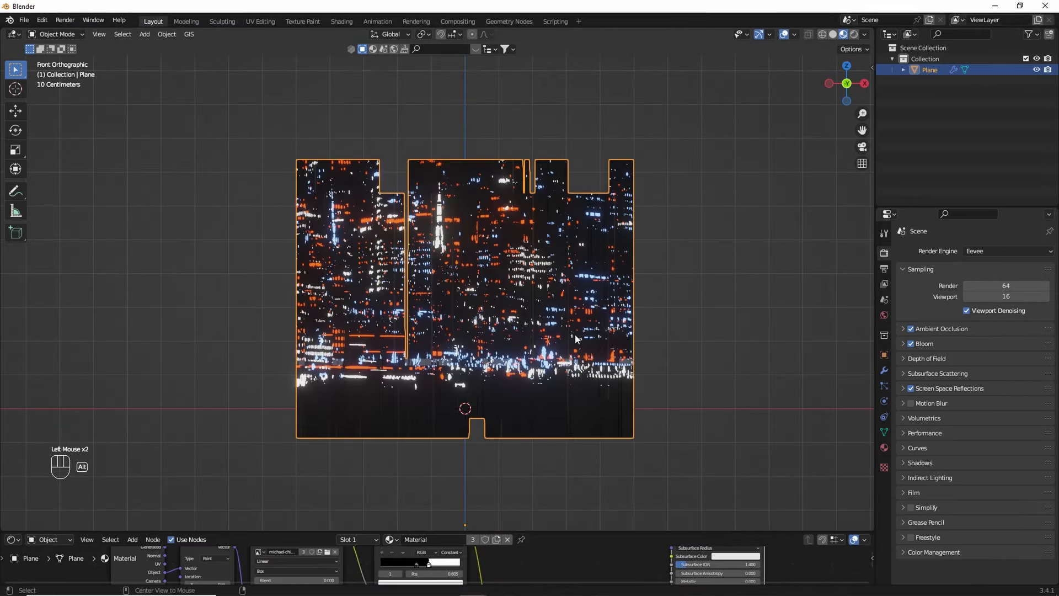
pyautogui.hotkey('alt', 'd')
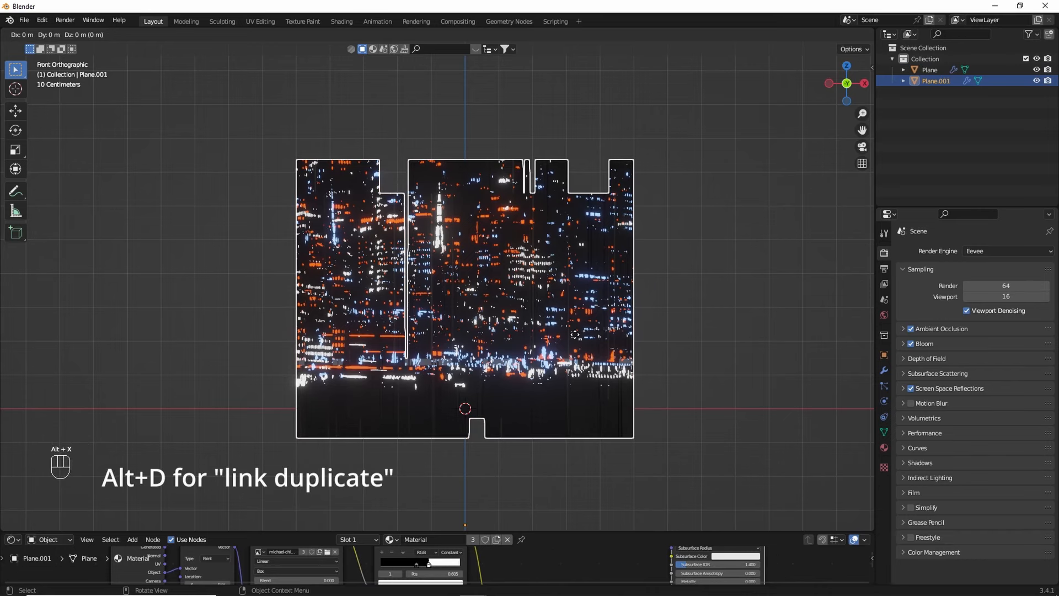
pyautogui.press('x')
pyautogui.click(252, 330)
pyautogui.keyDown('shift'); pyautogui.moveTo(404, 324); pyautogui.dragTo(697, 308, button='middle'); pyautogui.keyUp('shift')
pyautogui.press('r')
pyautogui.click(433, 286)
# - Position the second linked duplicate on the original's +X side and stretch it slightly along Z
pyautogui.press('g')
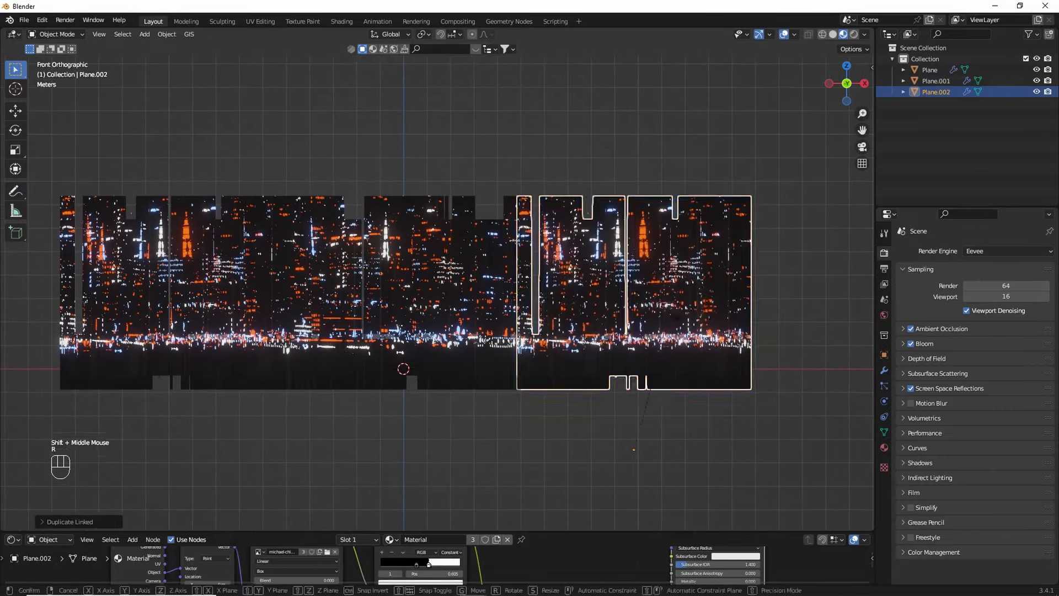
pyautogui.press('Return')
pyautogui.press('s')
pyautogui.press('z')
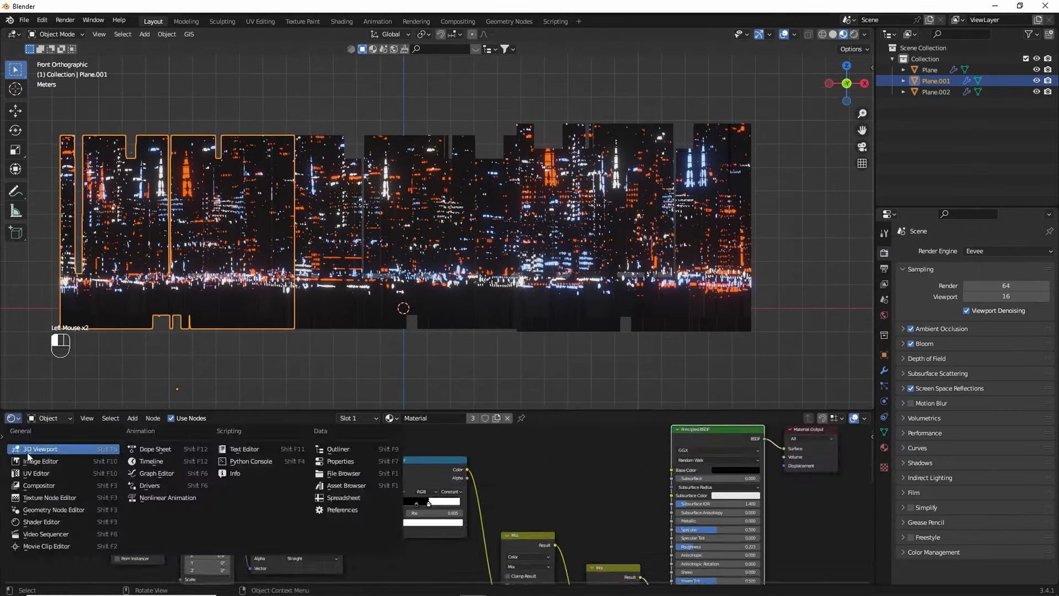
# - Show the geometry node tree of the -X duplicate and return the node area to the Shader Editor
pyautogui.click(11, 421)
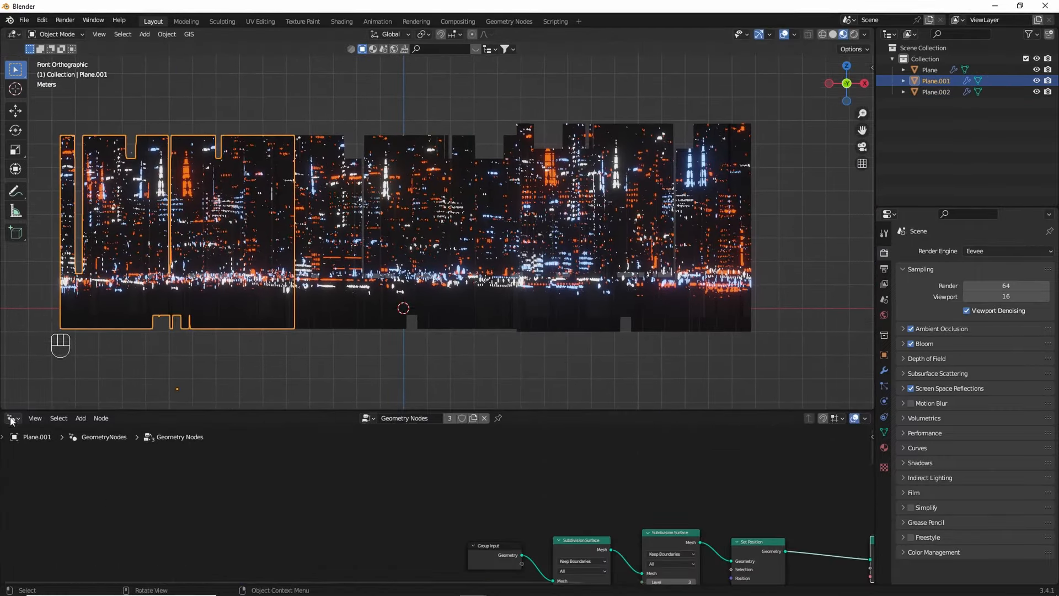
pyautogui.click(11, 420)
# - Make a linked duplicate of the -X city block, place it farther along -X, and rotate it 180° about Z
pyautogui.hotkey('alt', 'd')
pyautogui.press('z')
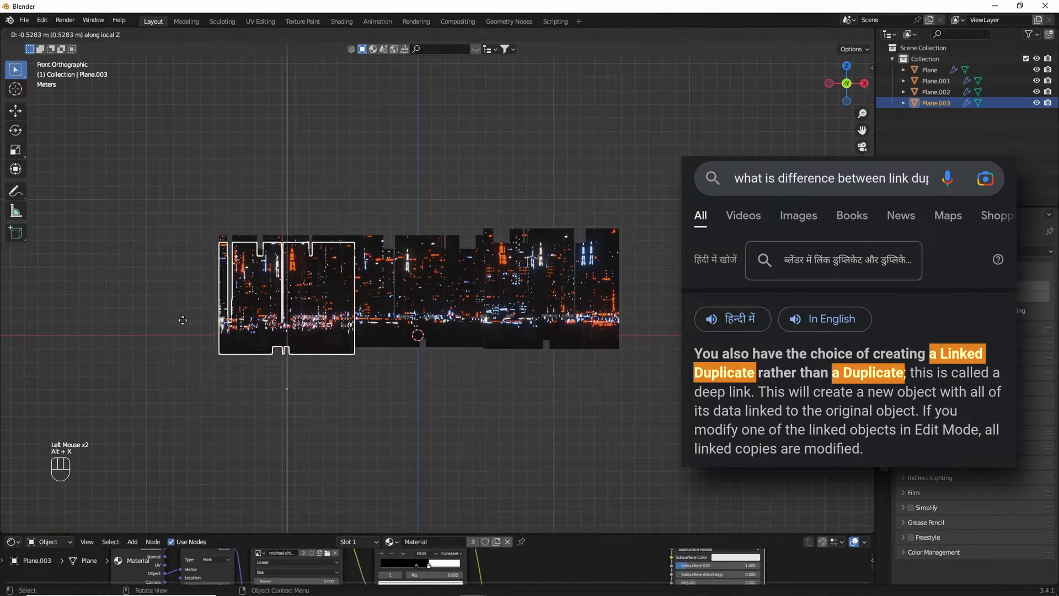
pyautogui.write('r')
pyautogui.write('z')
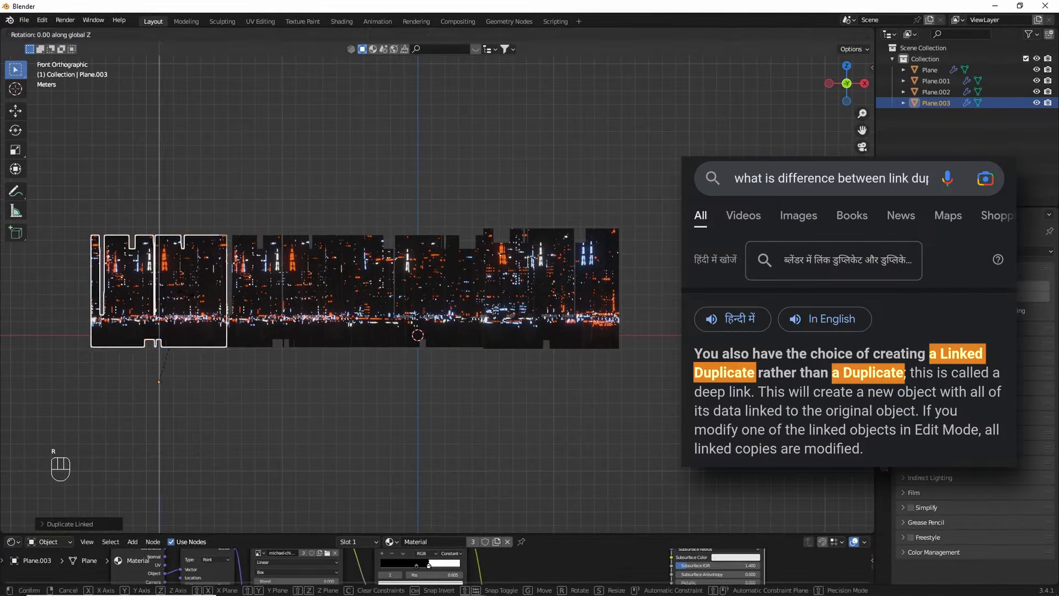
pyautogui.write('180')
pyautogui.press('Return')
pyautogui.press('KP_Subtract')
# - Reposition the outermost -X city block against the skyline and turn it freely about the Z axis
pyautogui.click(179, 367)
pyautogui.click(186, 298)
pyautogui.press('r')
pyautogui.press('z')
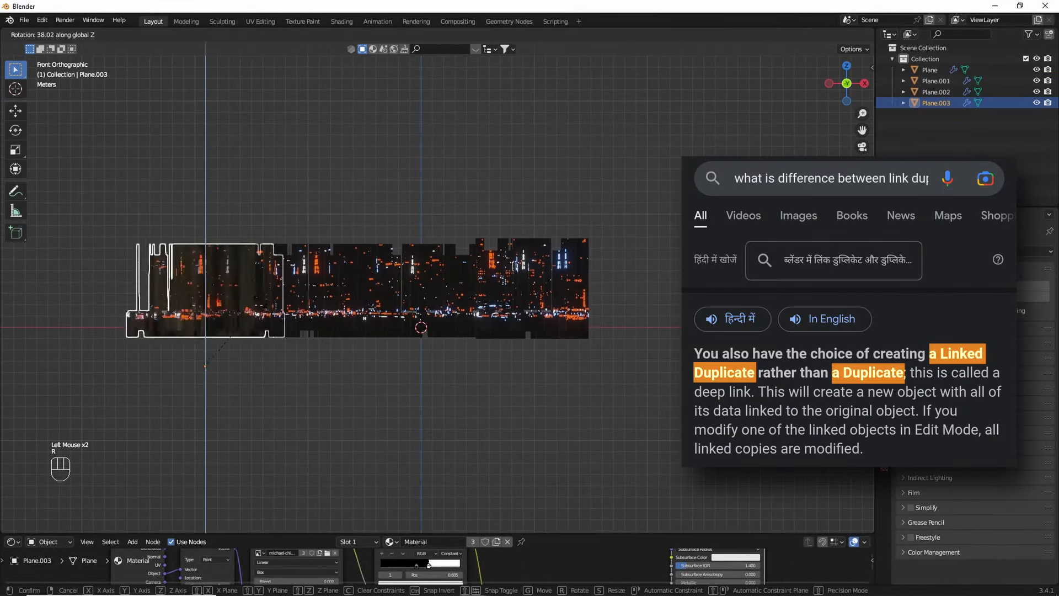
pyautogui.click(132, 361)
pyautogui.click(342, 375)
pyautogui.moveTo(471, 309); pyautogui.dragTo(373, 332, button='middle')
# - Add a plane at the foot of the city and scale it up as the river surface
pyautogui.press('KP_1')
pyautogui.scroll(2, 571, 320)
pyautogui.scroll(-2, 558, 319)
pyautogui.hotkey('shift', 'a')
pyautogui.click(605, 231)
pyautogui.press('s')
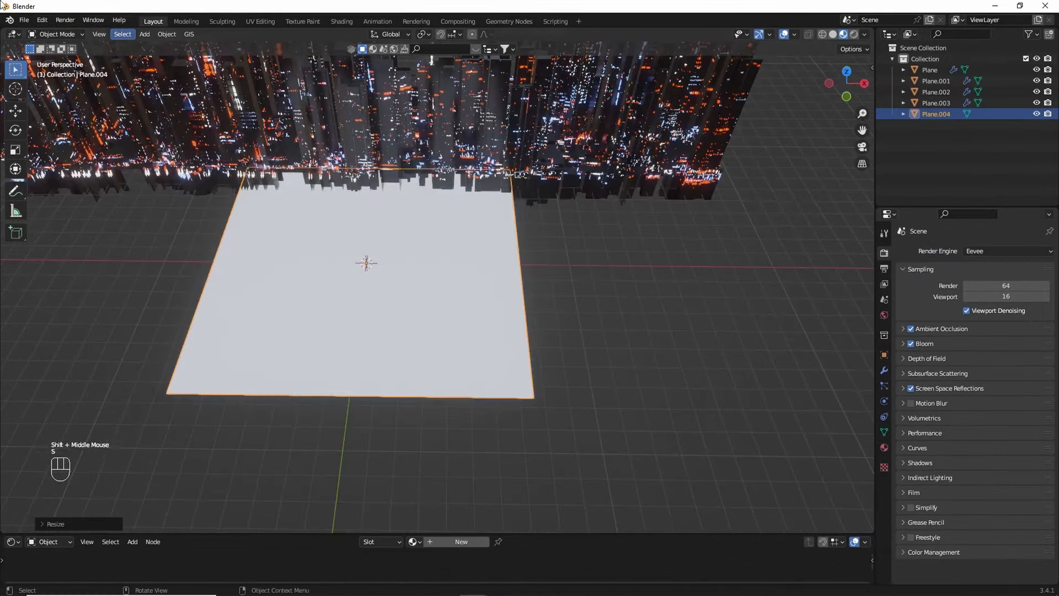
# - Stretch the river plane along X so it spans the full width of the skyline
pyautogui.press('KP_7')
pyautogui.scroll(-3, 451, 229)
pyautogui.press('s')
pyautogui.press('x')
pyautogui.scroll(3, 634, 315)
pyautogui.keyDown('shift'); pyautogui.moveTo(624, 309); pyautogui.dragTo(595, 375, button='middle'); pyautogui.keyUp('shift')
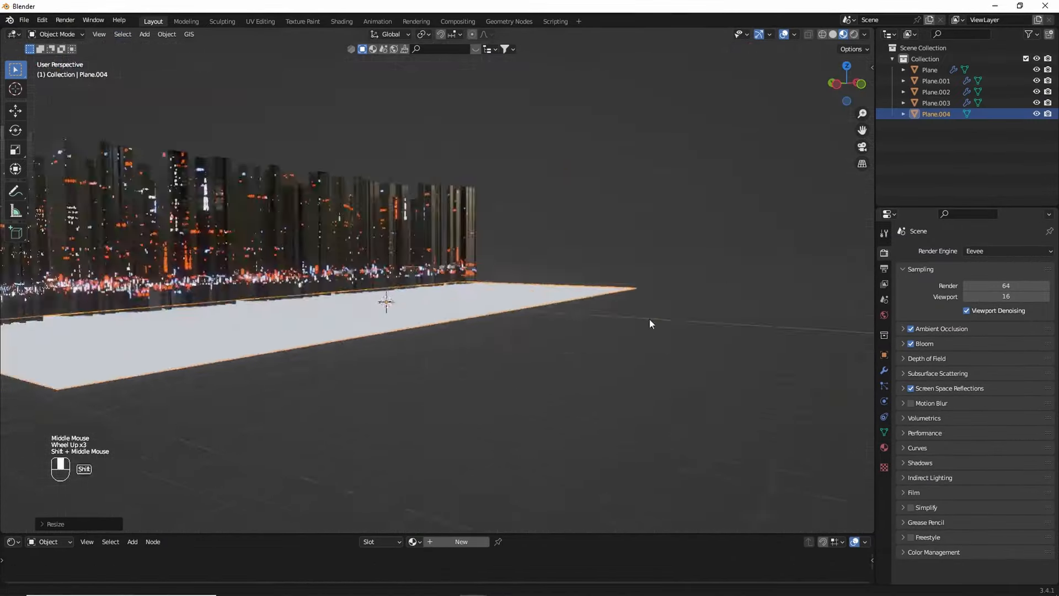
pyautogui.hotkey('shift', 'alt', 'z')
pyautogui.hotkey('shift', 'alt', 'z')
pyautogui.scroll(-2, 574, 353)
# - Enlarge the Shader Editor and create a new material named river on the large plane
pyautogui.click(552, 496)
pyautogui.moveTo(552, 533); pyautogui.dragTo(552, 442)
pyautogui.click(442, 243)
pyautogui.click(440, 427)
pyautogui.write('river')
# - Add a Noise Texture node to the river material, beside the Principled BSDF
pyautogui.hotkey('shift', 'a')
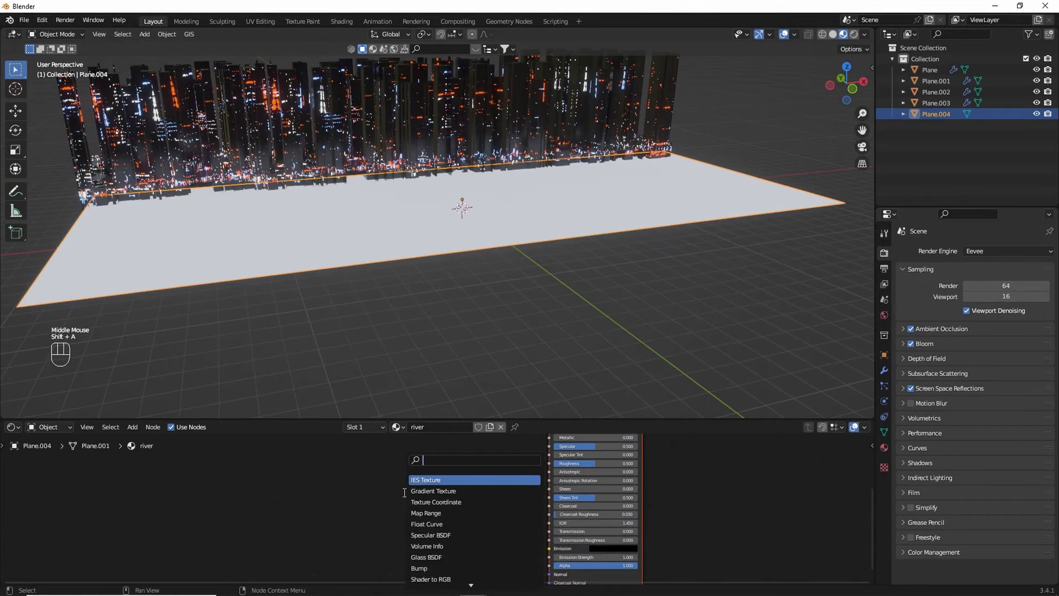
pyautogui.write('nois')
pyautogui.press('Return')
pyautogui.click(313, 497)
# - Add a Bump node, feeding the noise's Fac into its Height and its Normal into the Principled BSDF's Normal
pyautogui.hotkey('shift', 'a')
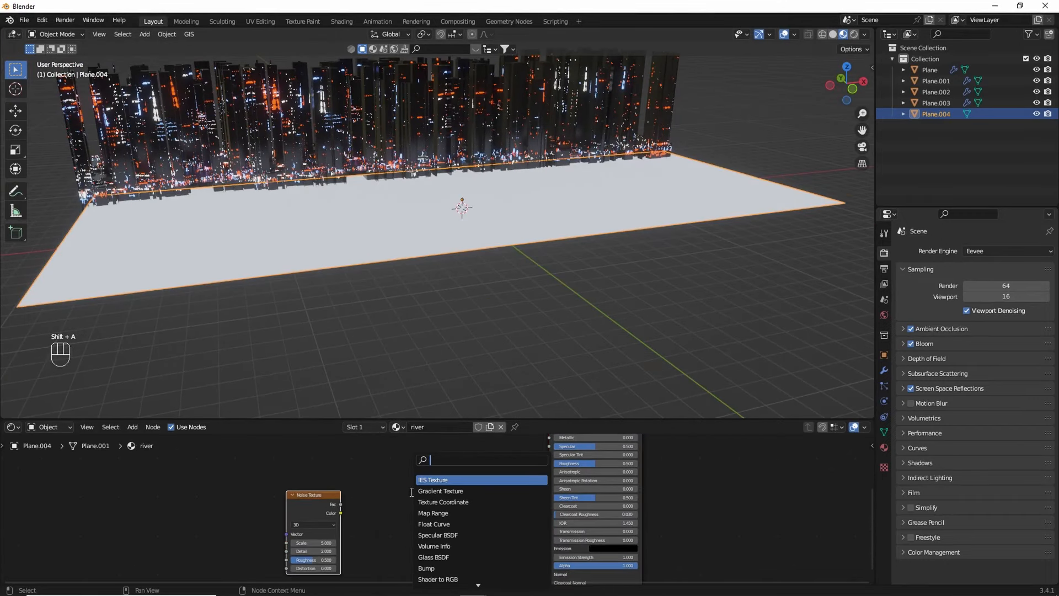
pyautogui.write('nump')
pyautogui.press('Return')
pyautogui.hotkey('shift', 'a')
pyautogui.write('s')
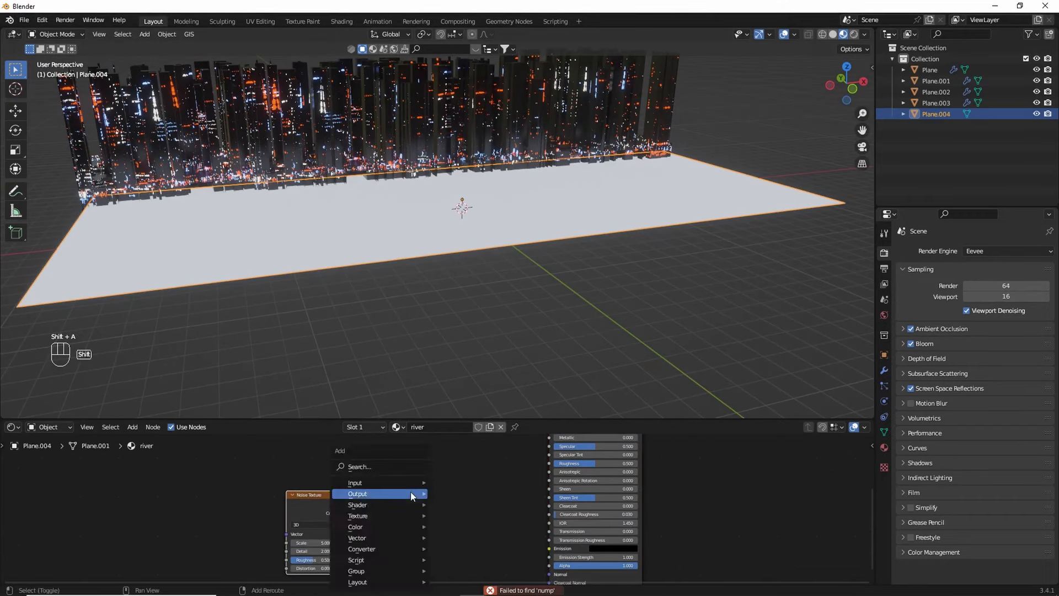
pyautogui.write('bump')
pyautogui.press('Return')
pyautogui.click(413, 493)
pyautogui.moveTo(341, 504); pyautogui.dragTo(407, 535)
pyautogui.moveTo(466, 498); pyautogui.dragTo(552, 523)
# - Tint the river material's Base Color light blue
pyautogui.moveTo(500, 491); pyautogui.dragTo(441, 576, button='middle')
pyautogui.moveTo(414, 461); pyautogui.dragTo(502, 479, button='middle')
pyautogui.click(634, 517)
pyautogui.scroll(3, 400, 239)
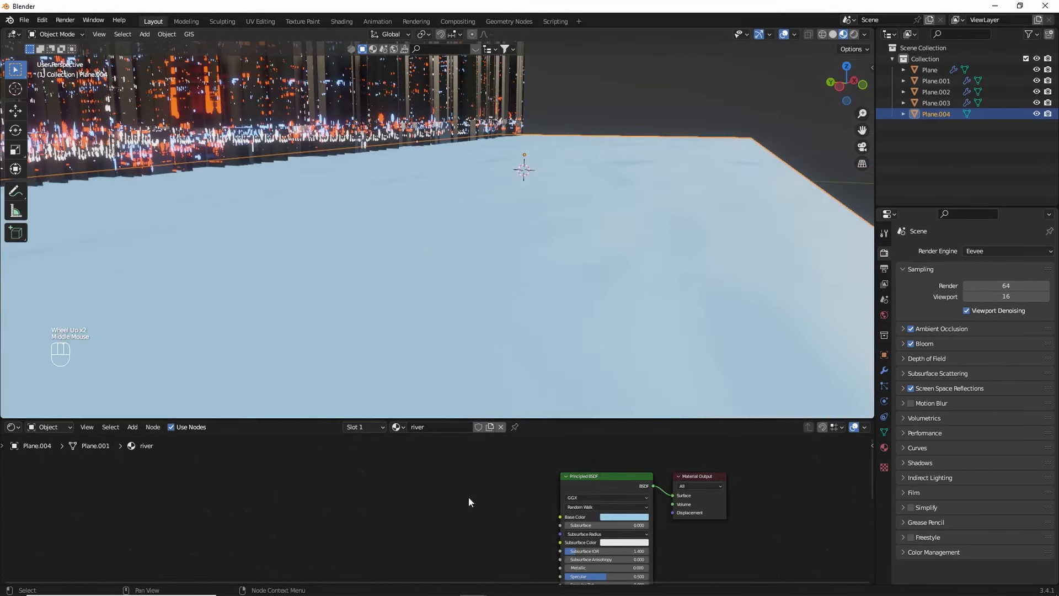
pyautogui.scroll(3, 461, 497)
# - Set the river material's Transmission to 0.932 and its Roughness to 0.05
pyautogui.click(602, 519)
pyautogui.write('1')
pyautogui.press('Return')
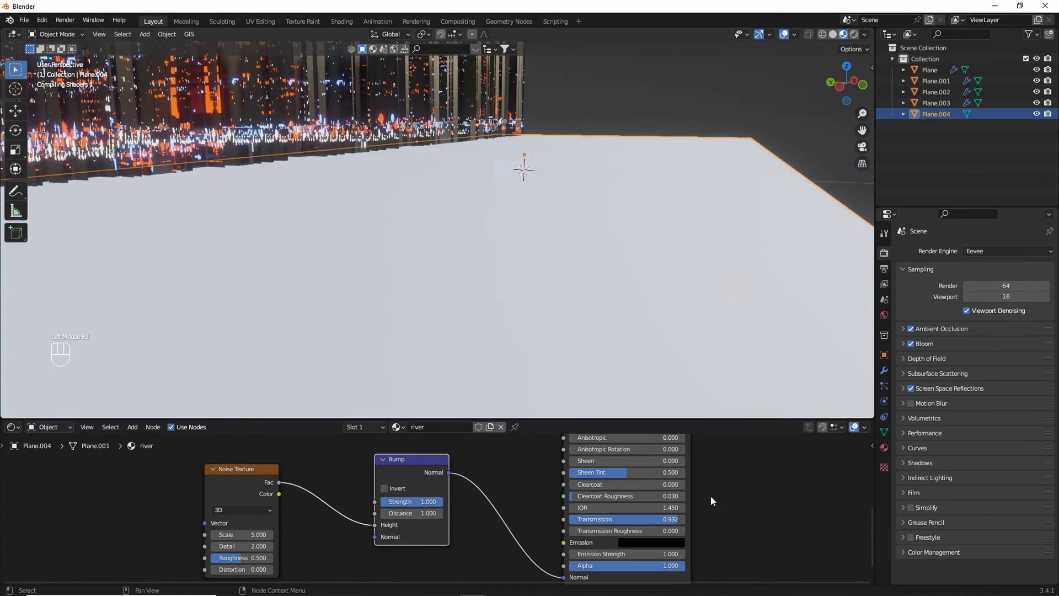
pyautogui.moveTo(701, 499); pyautogui.dragTo(700, 581, button='middle')
pyautogui.click(615, 508)
pyautogui.write('0.05')
pyautogui.press('Return')
# - Darken the river's blue Base Color and set its Noise Texture to 4D with W 22.5 and Scale 17.6
pyautogui.moveTo(482, 506); pyautogui.dragTo(414, 558, button='middle')
pyautogui.click(585, 473)
pyautogui.moveTo(642, 337); pyautogui.dragTo(641, 362)
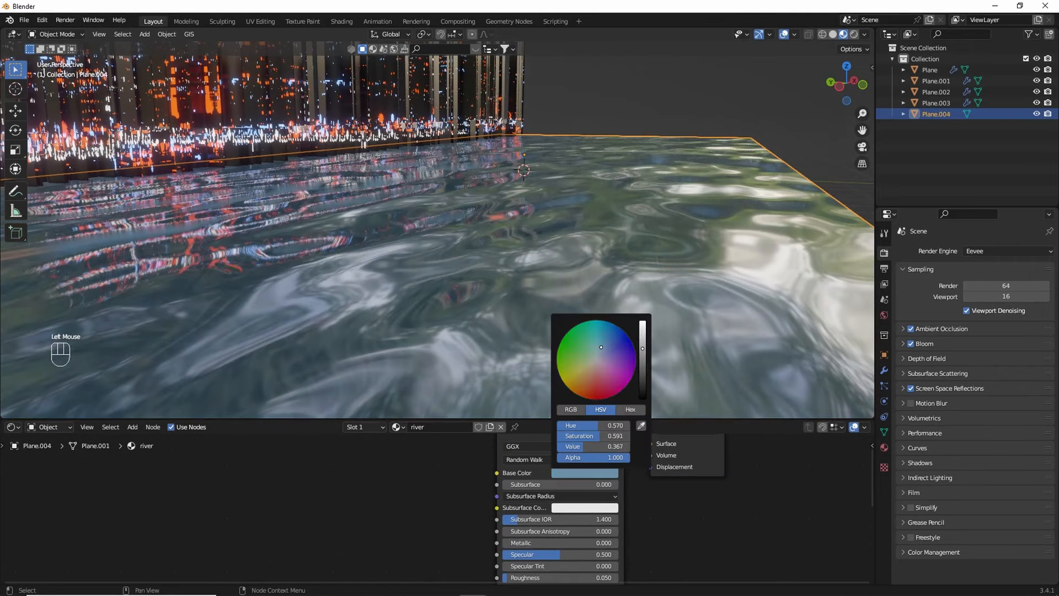
pyautogui.moveTo(475, 573); pyautogui.dragTo(711, 392, button='middle')
pyautogui.moveTo(412, 494)
pyautogui.mouseDown()
pyautogui.moveTo(436, 495)
pyautogui.moveTo(406, 483)
pyautogui.mouseUp()
# - Add another plane and stretch it along X to roughly the river's width
pyautogui.hotkey('shift', 'a')
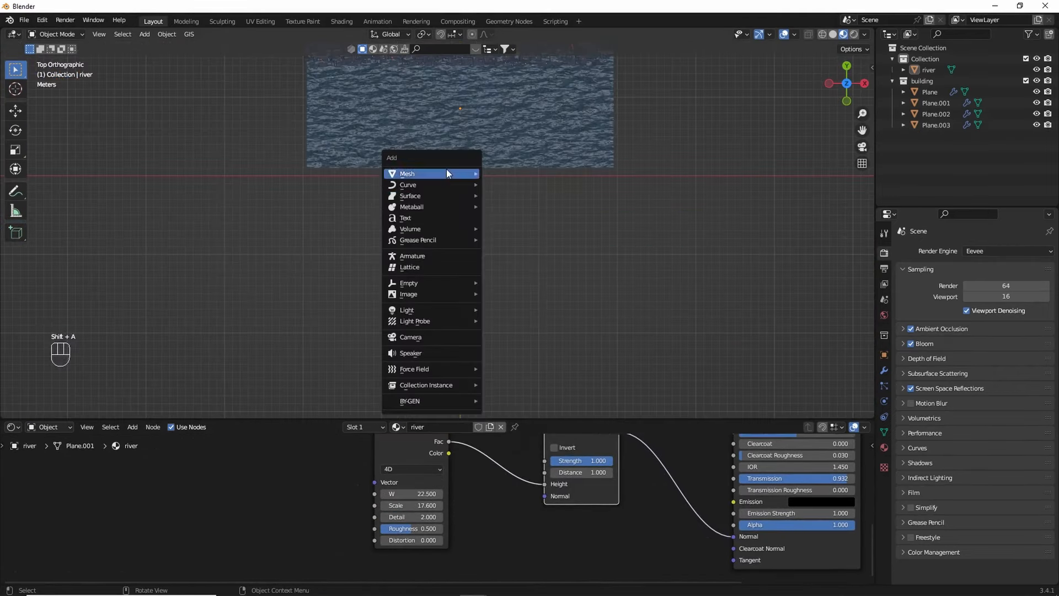
pyautogui.click(510, 172)
pyautogui.press('s')
pyautogui.press('x')
pyautogui.click(614, 200)
# - Scale the new plane along Y and move it to the river's -Y side, opposite the city
pyautogui.moveTo(315, 308); pyautogui.dragTo(723, 246, button='middle')
pyautogui.press('s')
pyautogui.press('y')
pyautogui.click(558, 228)
pyautogui.press('g')
pyautogui.press('y')
pyautogui.click(697, 231)
pyautogui.press('KP_7')
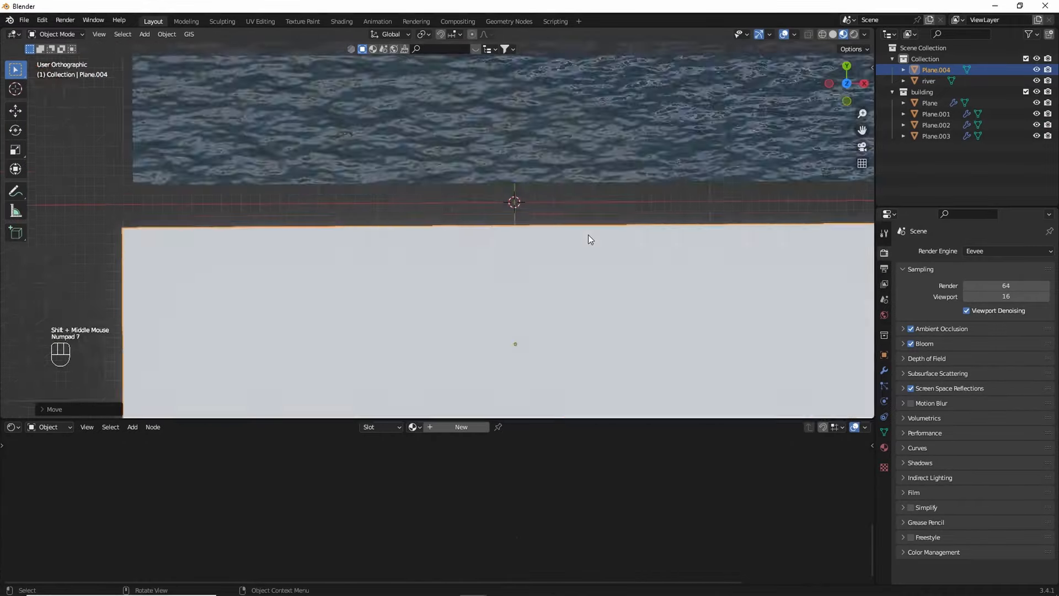
pyautogui.press('s')
pyautogui.press('y')
pyautogui.click(549, 261)
# - Cut two lengthwise edge loops into the new plane in solid view and spread them along Y toward its long edges
pyautogui.press('Tab')
pyautogui.moveTo(408, 242); pyautogui.dragTo(532, 226, button='middle')
pyautogui.moveTo(513, 419); pyautogui.dragTo(511, 567)
pyautogui.press('z')
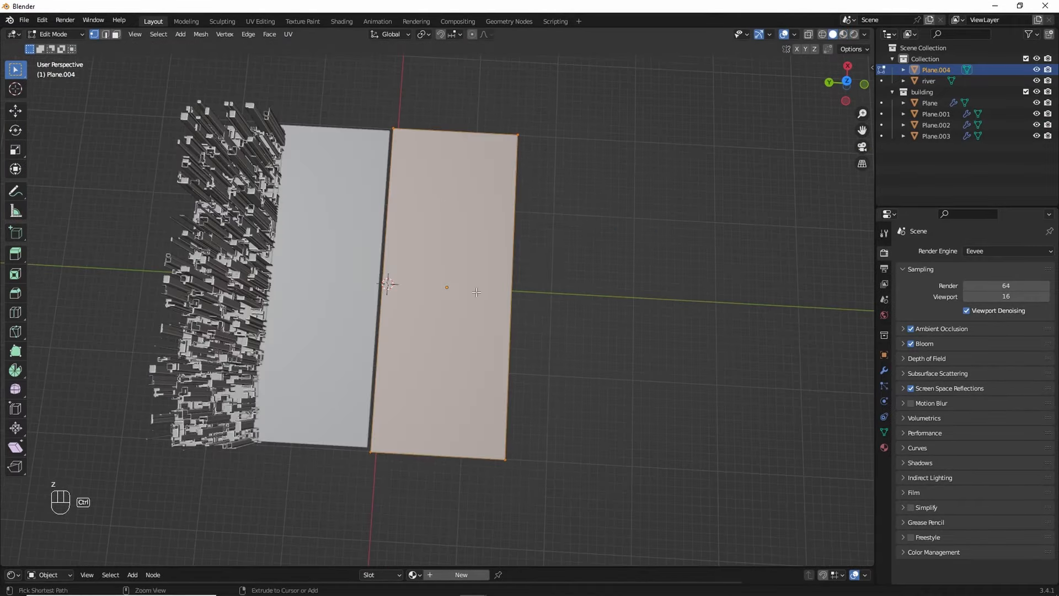
pyautogui.press('s')
pyautogui.press('y')
pyautogui.click(648, 323)
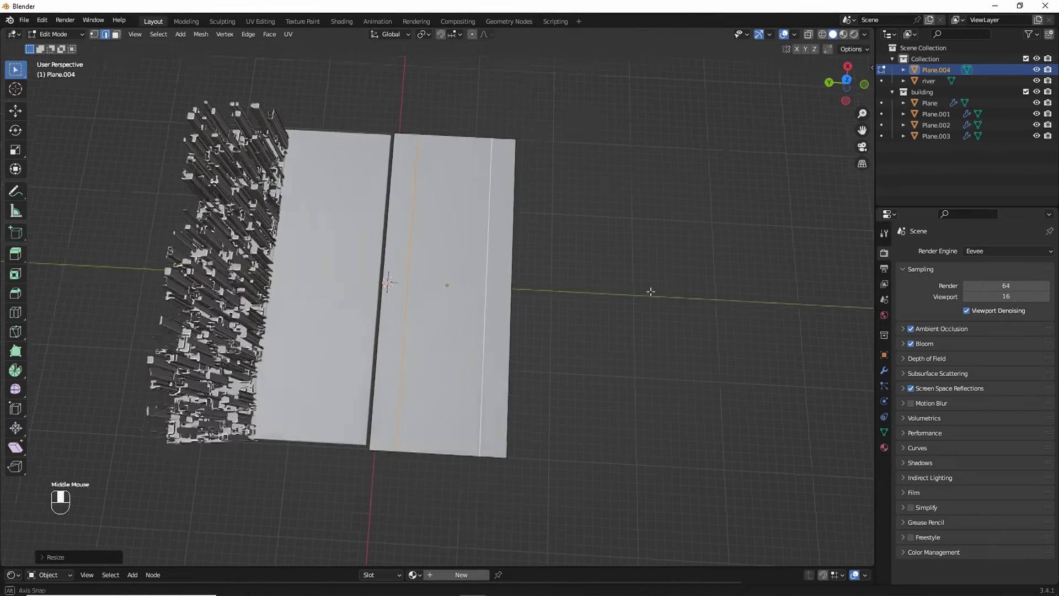
# - Extrude the plane's two outer strips upward into raised walkways along the road
pyautogui.moveTo(648, 324); pyautogui.dragTo(635, 221, button='middle')
pyautogui.press('3')
pyautogui.click(330, 262)
pyautogui.press('e')
pyautogui.hotkey('ctrl', 'z')
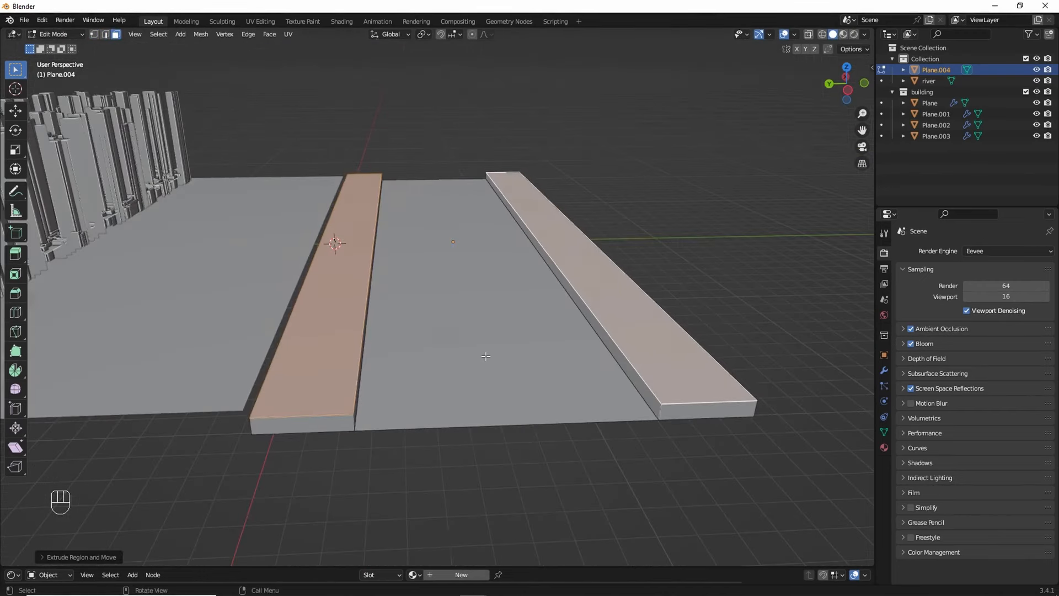
pyautogui.click(485, 354)
pyautogui.moveTo(485, 397); pyautogui.dragTo(490, 369, button='middle')
pyautogui.press('Tab')
# - Adjust the height of the road plane along Z relative to the river
pyautogui.press('g')
pyautogui.press('z')
pyautogui.click(412, 225)
pyautogui.scroll(1, 419, 229)
pyautogui.click(469, 259)
pyautogui.press('g')
pyautogui.moveTo(419, 228); pyautogui.dragTo(496, 292, button='middle')
pyautogui.click(459, 276)
pyautogui.click(604, 207)
# - Apply the road plane's transforms and bevel the road-side top edge of the river-side walkway
pyautogui.hotkey('shift', 'a')
pyautogui.hotkey('ctrl', 'a')
pyautogui.click(415, 302)
pyautogui.press('Tab')
pyautogui.press('2')
pyautogui.click(383, 280)
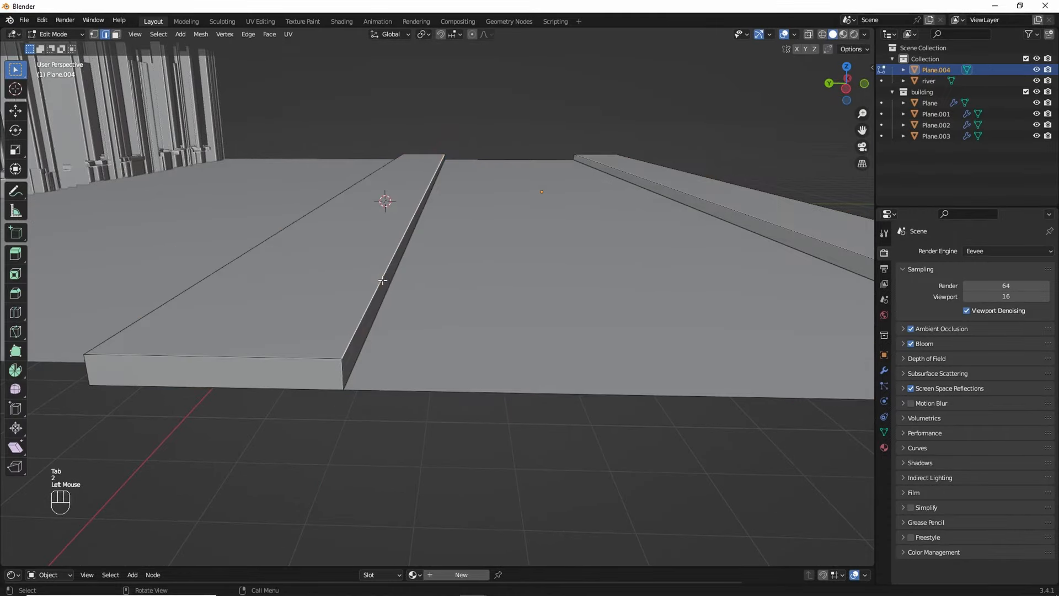
pyautogui.keyDown('shift'); pyautogui.click(487, 357); pyautogui.keyUp('shift')
pyautogui.press('Tab')
# - Smooth the shading of the road plane with its bevelled walkway edge
pyautogui.rightClick(442, 262)
pyautogui.click(443, 263)
pyautogui.rightClick(442, 263)
pyautogui.click(441, 273)
# - Rename the plane with the raised walkways as road
pyautogui.keyDown('shift'); pyautogui.moveTo(432, 226); pyautogui.dragTo(613, 286, button='middle'); pyautogui.keyUp('shift')
pyautogui.click(613, 286)
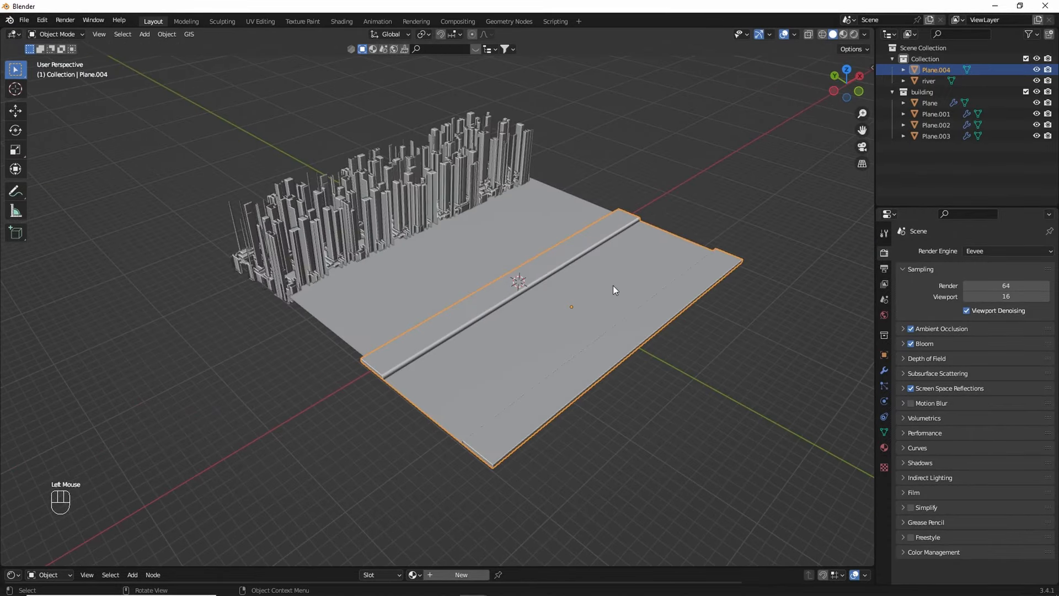
pyautogui.press('F2')
pyautogui.write('road')
pyautogui.press('Return')
pyautogui.click(712, 342)
pyautogui.moveTo(711, 342); pyautogui.dragTo(686, 295, button='middle')
pyautogui.scroll(-5, 648, 320)
pyautogui.scroll(3, 647, 320)
# - Import the rigged character model into the scene
pyautogui.moveTo(9, 567); pyautogui.dragTo(10, 390)
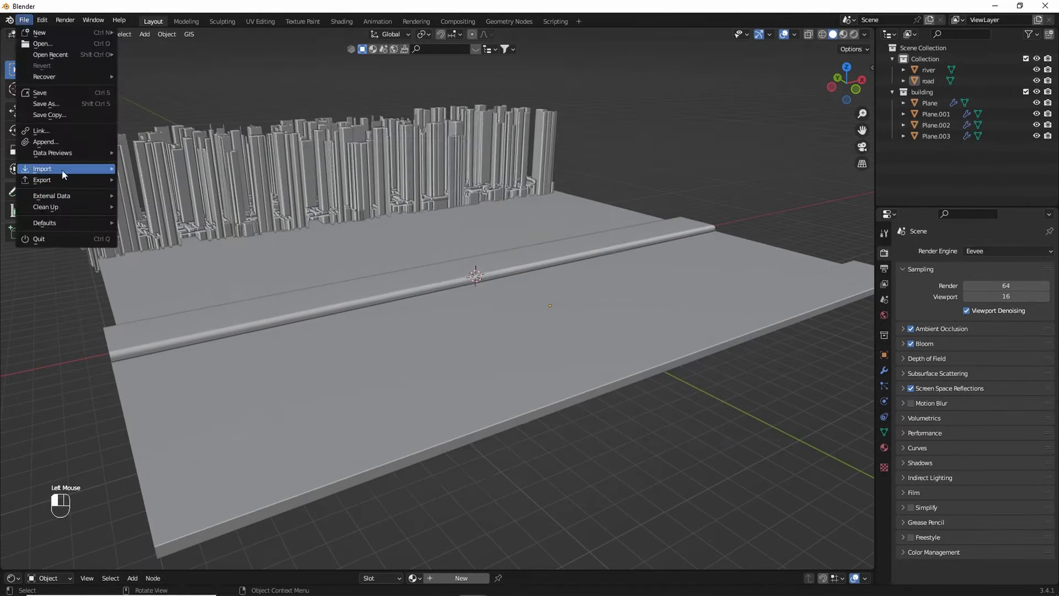
pyautogui.click(33, 170)
pyautogui.doubleClick(381, 232)
pyautogui.doubleClick(412, 223)
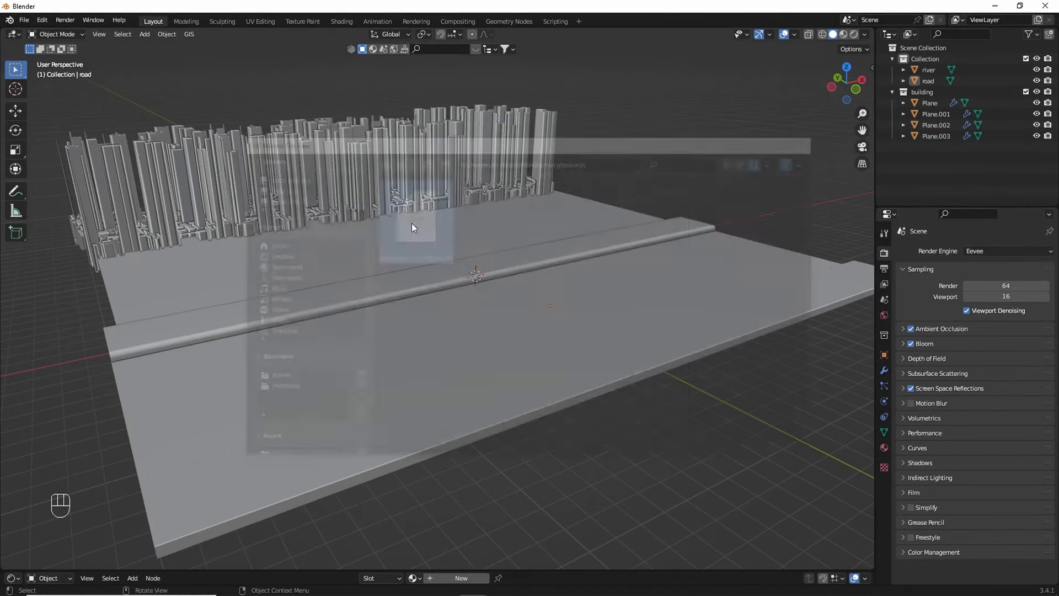
# - Rotate the character on the river-side walkway 180° about Z to face the city
pyautogui.press('KP_1')
pyautogui.write('r')
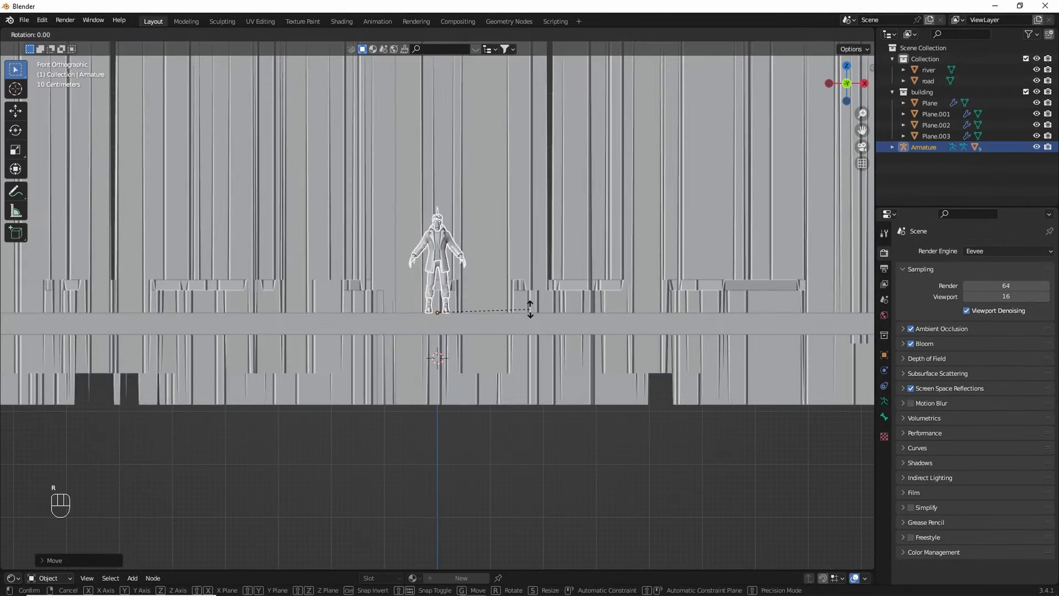
pyautogui.write('z180')
pyautogui.click(530, 309)
pyautogui.scroll(3, 530, 309)
pyautogui.click(529, 309)
pyautogui.moveTo(530, 309); pyautogui.dragTo(389, 308, button='middle')
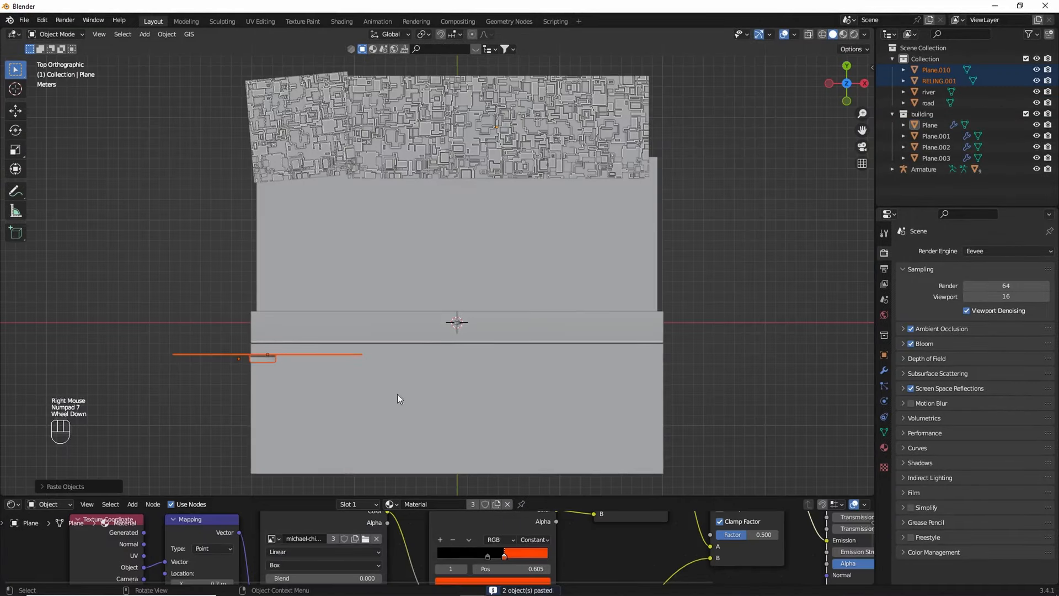
# - Move the pasted bench and railing onto the river-side walkway and rest them on its surface near the character
pyautogui.press('g')
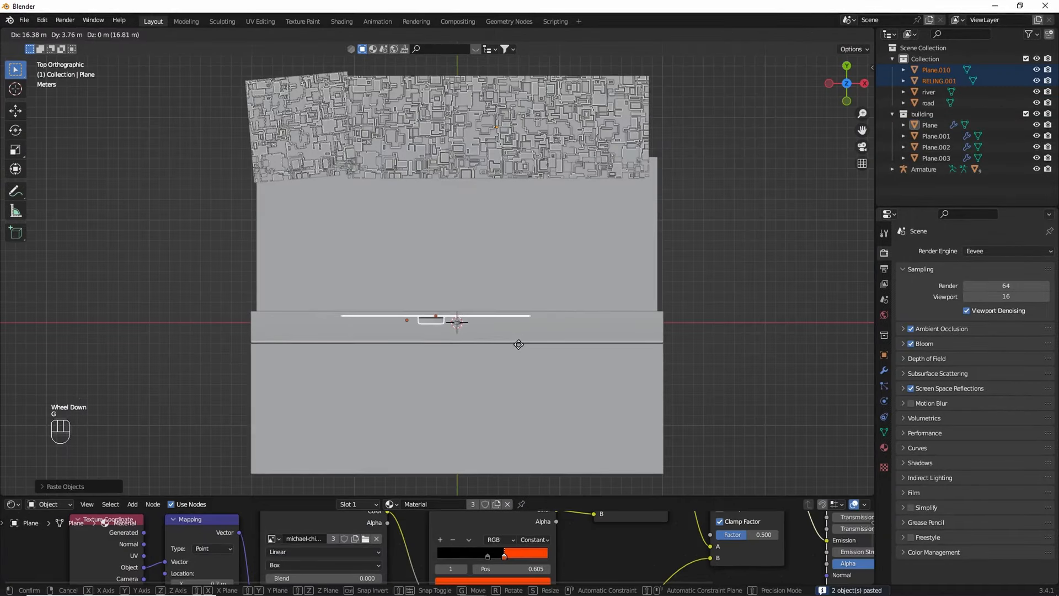
pyautogui.click(517, 331)
pyautogui.moveTo(518, 328); pyautogui.dragTo(641, 186, button='middle')
pyautogui.press('KP_3')
pyautogui.scroll(6, 641, 186)
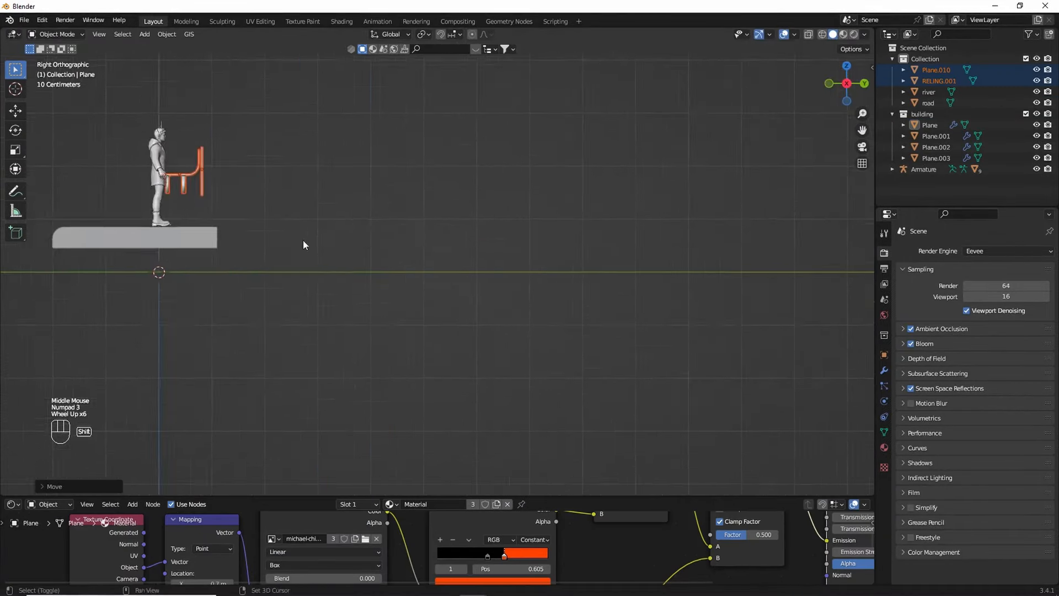
pyautogui.keyDown('shift'); pyautogui.moveTo(317, 251); pyautogui.dragTo(475, 302, button='middle'); pyautogui.keyUp('shift')
pyautogui.scroll(2, 475, 303)
pyautogui.keyDown('shift'); pyautogui.moveTo(420, 296); pyautogui.dragTo(544, 290, button='middle'); pyautogui.keyUp('shift')
pyautogui.press('g')
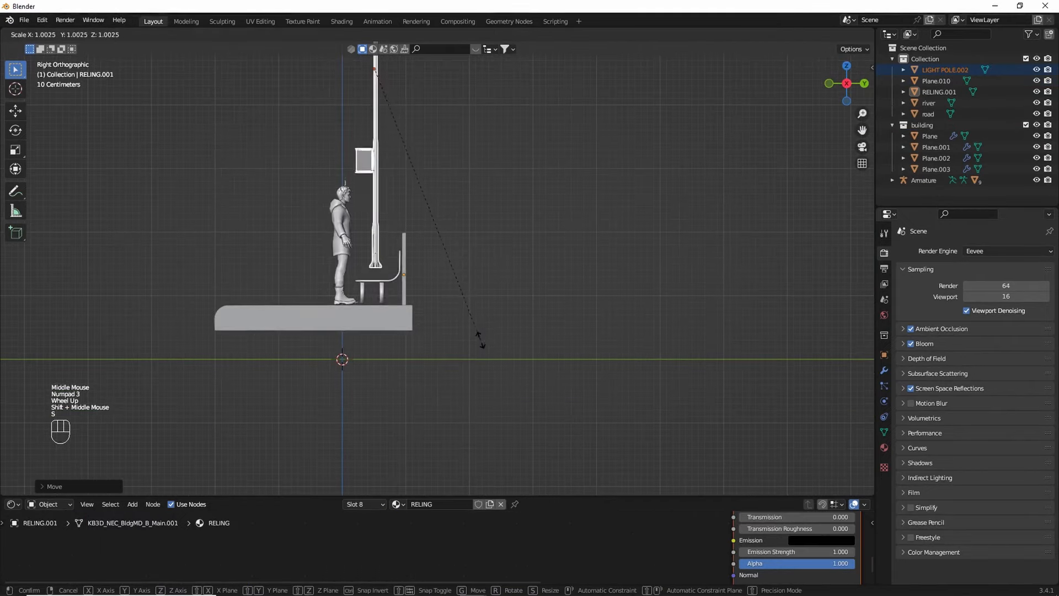
# - Resize the pasted light pole and shift it along Y to stand by the bench
pyautogui.click(480, 338)
pyautogui.moveTo(478, 335); pyautogui.dragTo(527, 339, button='middle')
pyautogui.press('g')
pyautogui.press('y')
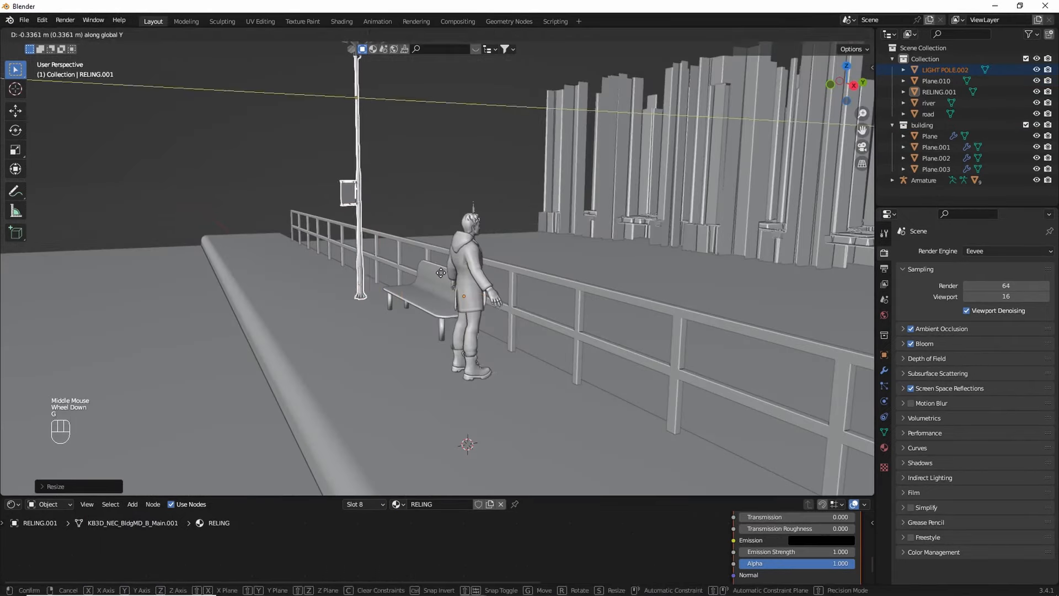
pyautogui.click(463, 265)
# - Shorten the light pole along Z and move it vertically so it stands on the walkway by the bench
pyautogui.click(452, 243)
pyautogui.moveTo(449, 232); pyautogui.dragTo(491, 196, button='middle')
pyautogui.click(491, 197)
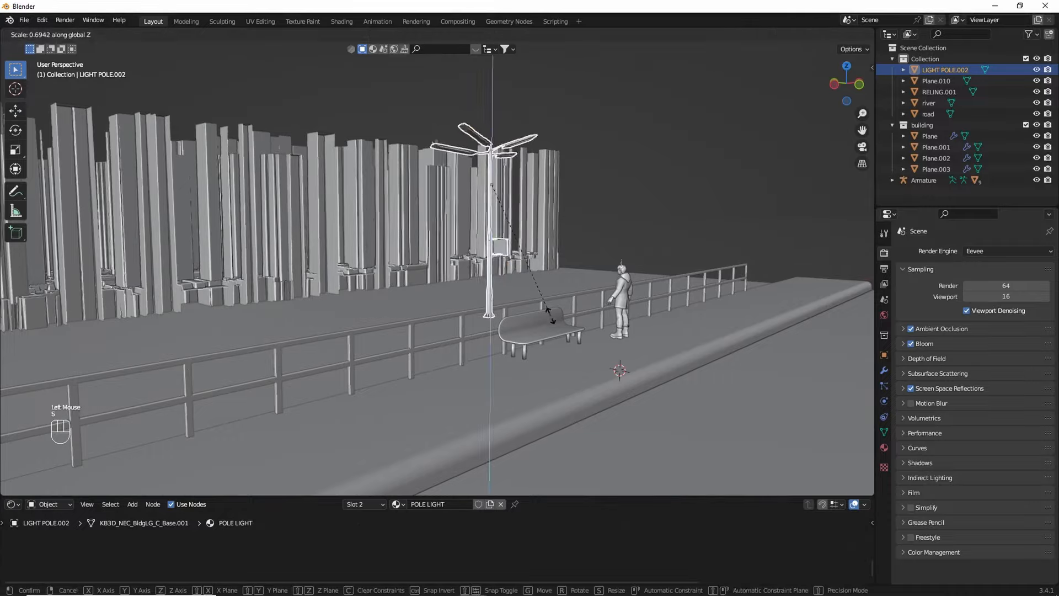
pyautogui.click(588, 364)
pyautogui.press('g')
pyautogui.press('z')
pyautogui.click(669, 161)
pyautogui.click(669, 161)
# - Isolate the light pole in local view, seen from the front
pyautogui.scroll(3, 665, 161)
pyautogui.keyDown('shift'); pyautogui.moveTo(656, 155); pyautogui.dragTo(717, 190, button='middle'); pyautogui.keyUp('shift')
pyautogui.scroll(-5, 572, 210)
pyautogui.scroll(2, 621, 287)
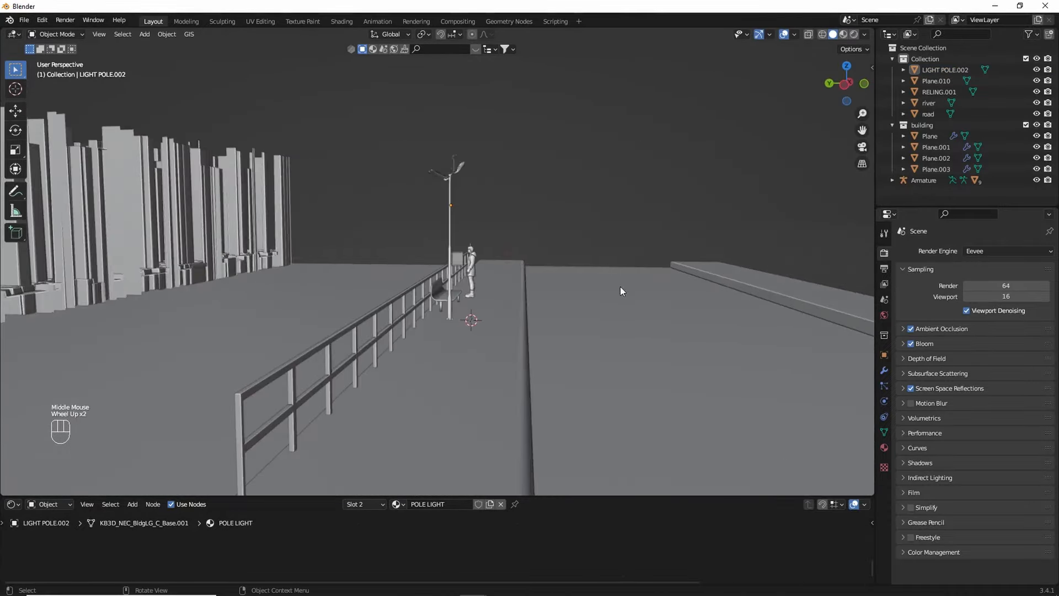
pyautogui.moveTo(621, 287); pyautogui.dragTo(569, 349, button='middle')
pyautogui.click(359, 274)
pyautogui.scroll(2, 359, 273)
pyautogui.scroll(3, 504, 238)
pyautogui.press('/')
pyautogui.press('KP_1')
pyautogui.scroll(3, 511, 232)
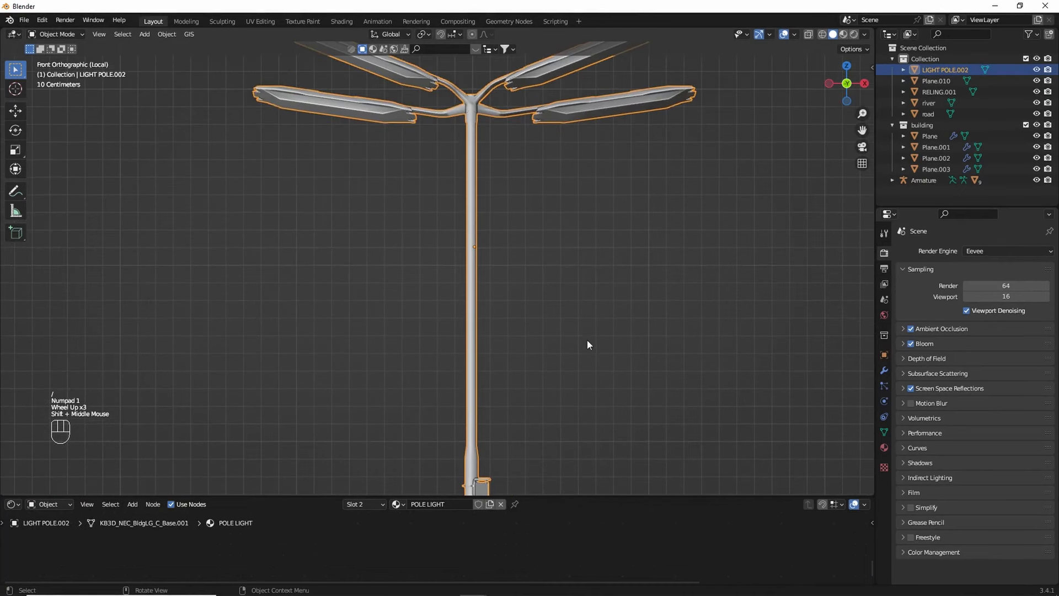
# - Switch to material preview and, in Edit Mode, place the 3D cursor on the underside face of one lamp head
pyautogui.click(844, 34)
pyautogui.keyDown('shift'); pyautogui.moveTo(680, 117); pyautogui.dragTo(669, 220, button='middle'); pyautogui.keyUp('shift')
pyautogui.keyDown('shift'); pyautogui.moveTo(561, 215); pyautogui.dragTo(557, 285, button='middle'); pyautogui.keyUp('shift')
pyautogui.click(544, 171)
pyautogui.press('Tab')
pyautogui.scroll(3, 544, 171)
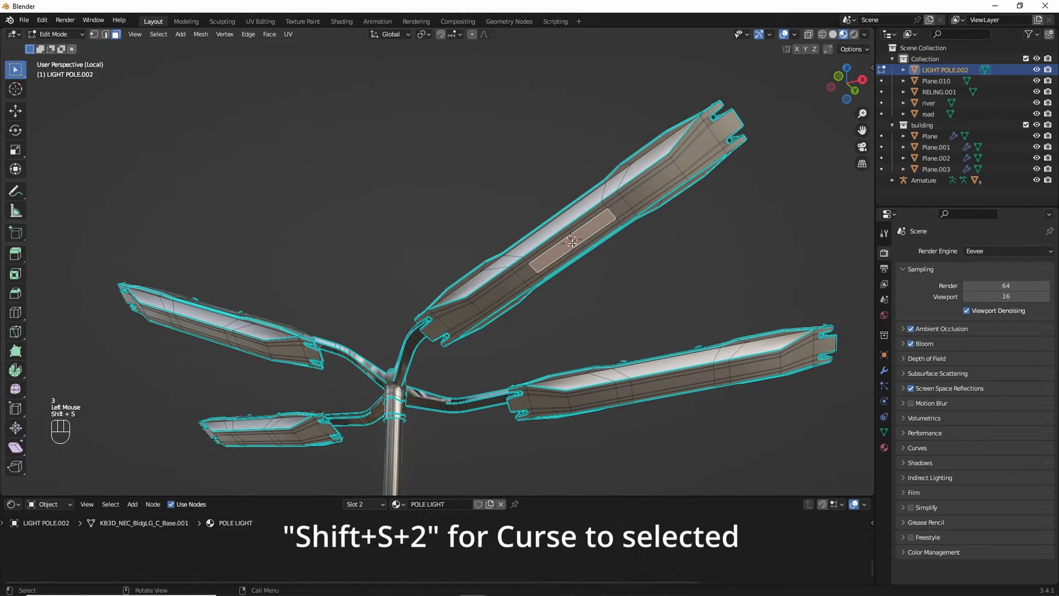
# - Add a point light at the 3D cursor with a power of 1000 W and a radius of 0.06 m
pyautogui.press('Tab')
pyautogui.hotkey('shift', 'a')
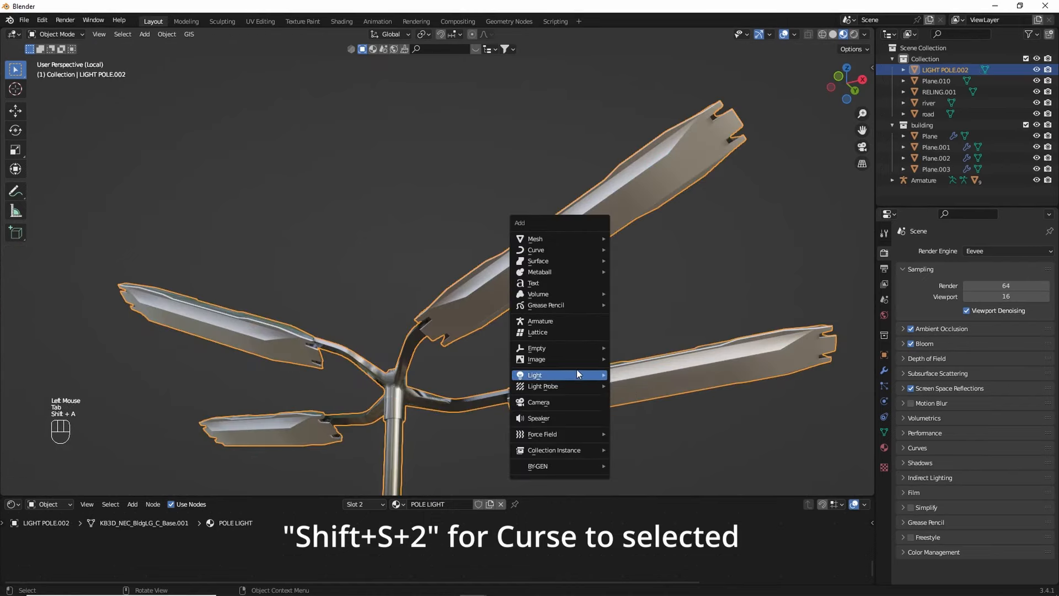
pyautogui.moveTo(579, 374)
pyautogui.click(683, 373)
pyautogui.press('s')
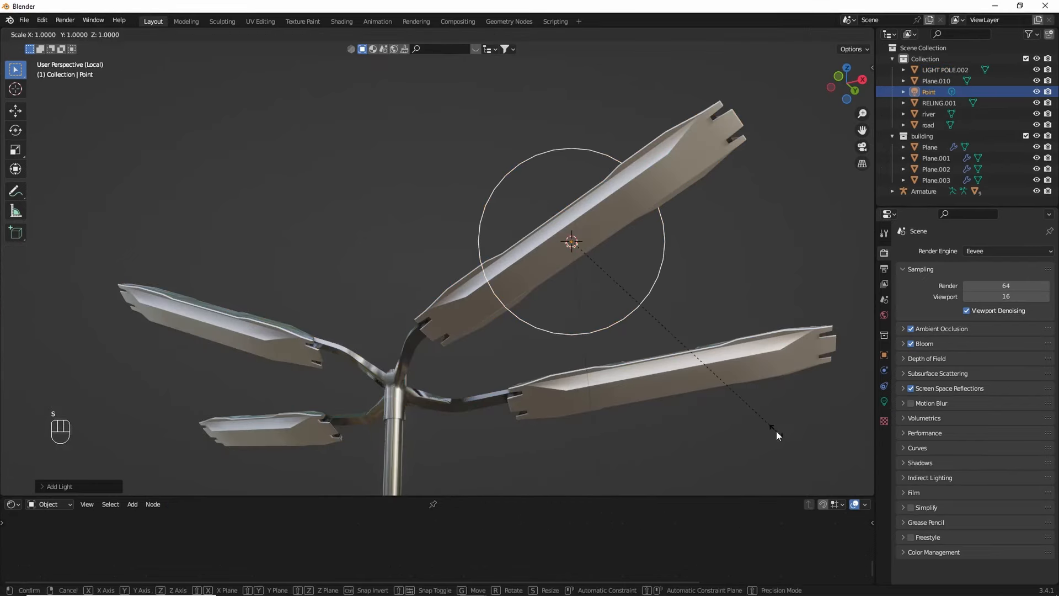
pyautogui.click(884, 401)
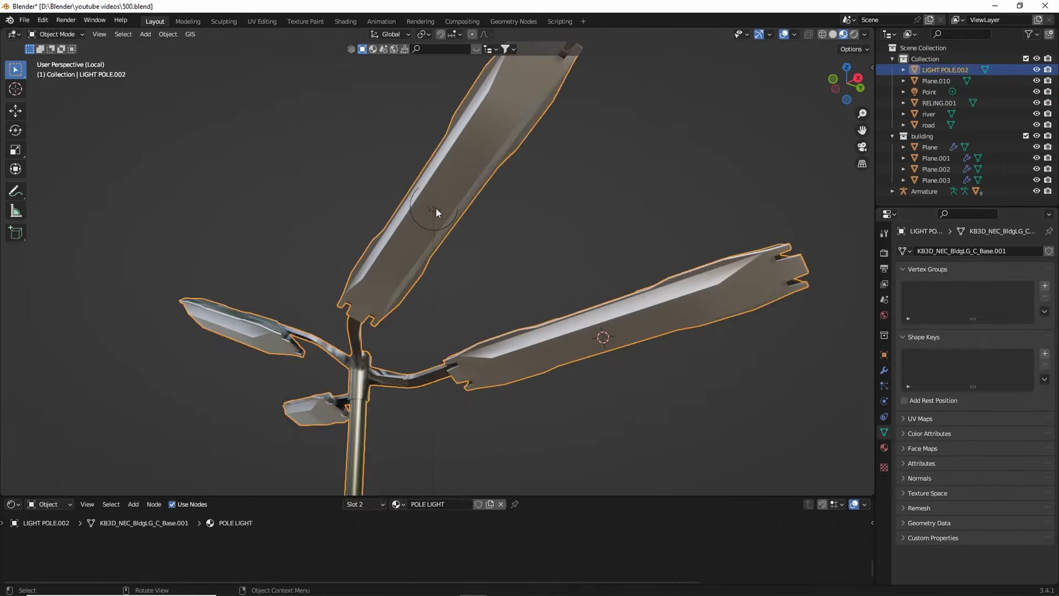
# - Make a linked duplicate of the point light and place it on the second lamp head
pyautogui.click(440, 206)
pyautogui.hotkey('alt', 'd')
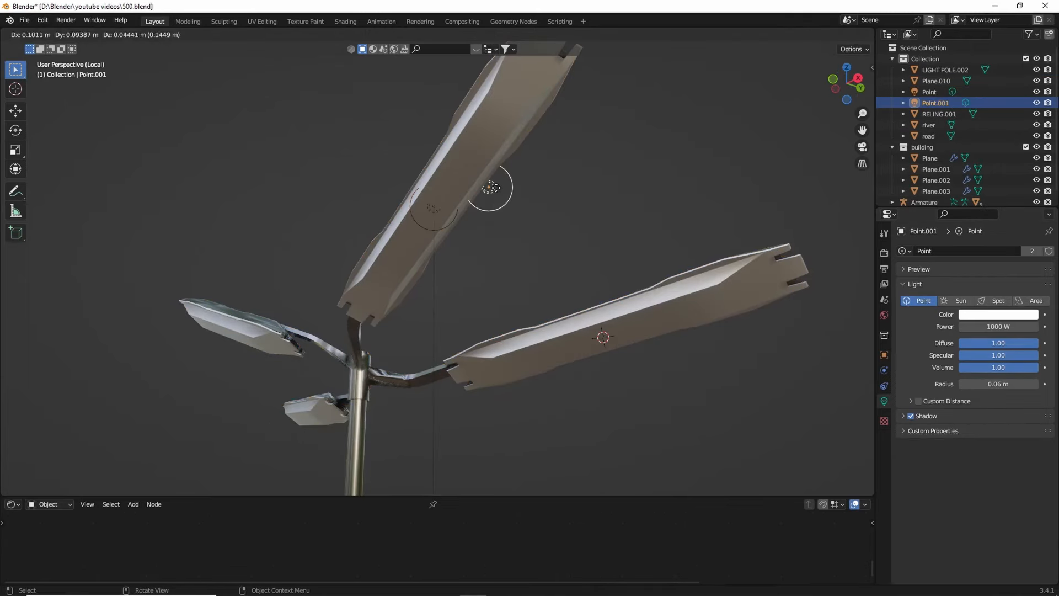
pyautogui.click(575, 342)
pyautogui.moveTo(575, 342); pyautogui.dragTo(290, 366, button='middle')
pyautogui.click(290, 366)
# - Place linked duplicates of the point light on the underside of the remaining two lamp heads, snapping each to the 3D cursor
pyautogui.click(694, 160)
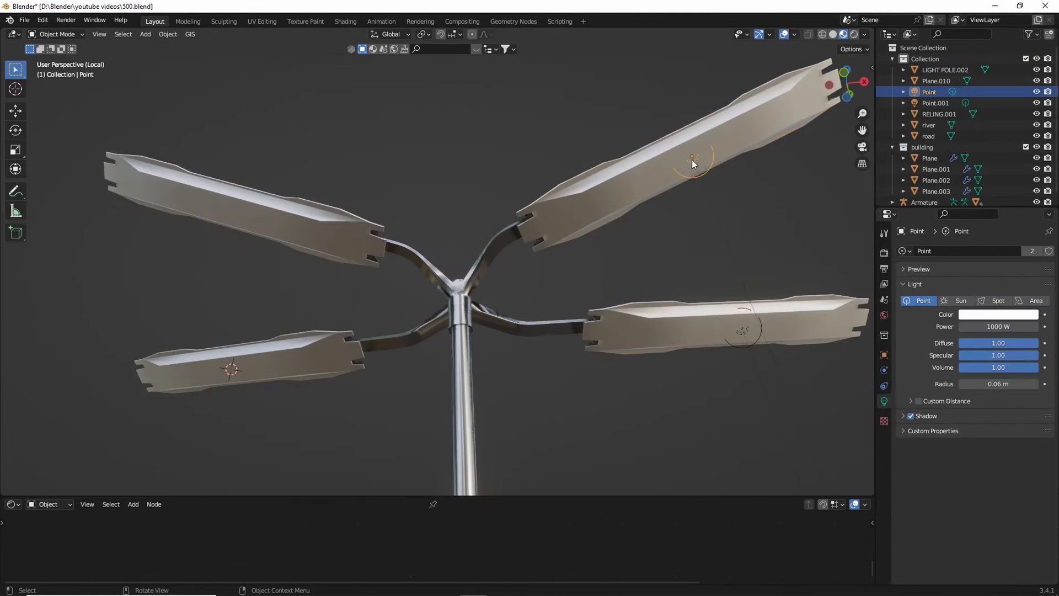
pyautogui.hotkey('alt', 'd')
pyautogui.hotkey('shift', 's')
pyautogui.click(699, 110)
pyautogui.click(243, 214)
pyautogui.press('Tab')
pyautogui.hotkey('shift', 's')
pyautogui.press('Tab')
pyautogui.click(230, 370)
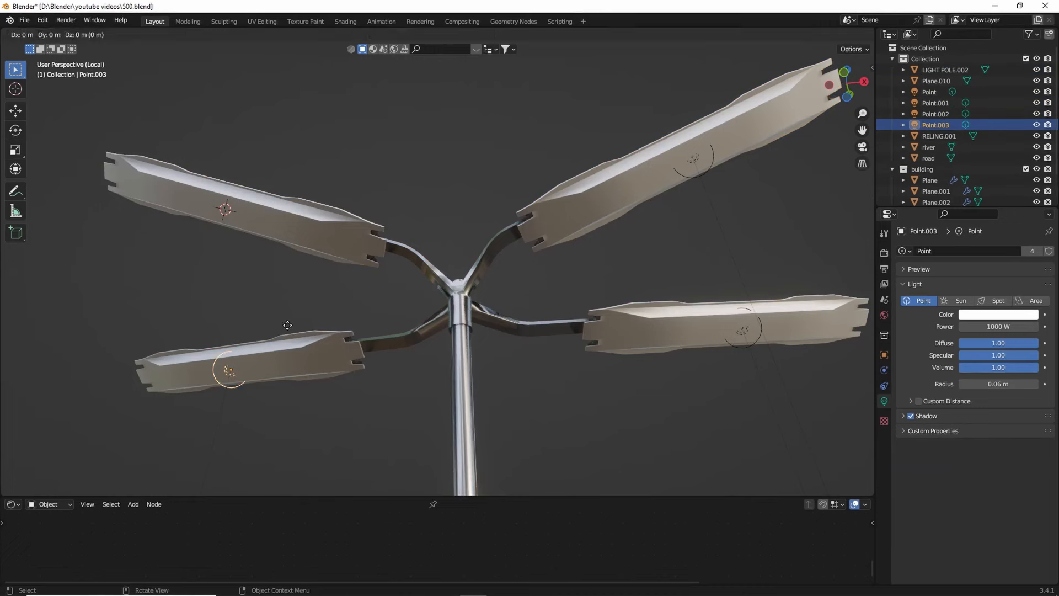
pyautogui.click(287, 325)
pyautogui.hotkey('shift', 's')
# - Parent the four point lights to the light pole object
pyautogui.scroll(-3, 442, 274)
pyautogui.moveTo(441, 273); pyautogui.dragTo(444, 251, button='middle')
pyautogui.keyDown('shift'); pyautogui.click(594, 183); pyautogui.keyUp('shift')
pyautogui.keyDown('shift'); pyautogui.click(648, 295); pyautogui.keyUp('shift')
pyautogui.keyDown('shift'); pyautogui.click(305, 348); pyautogui.keyUp('shift')
pyautogui.keyDown('shift'); pyautogui.click(444, 295); pyautogui.keyUp('shift')
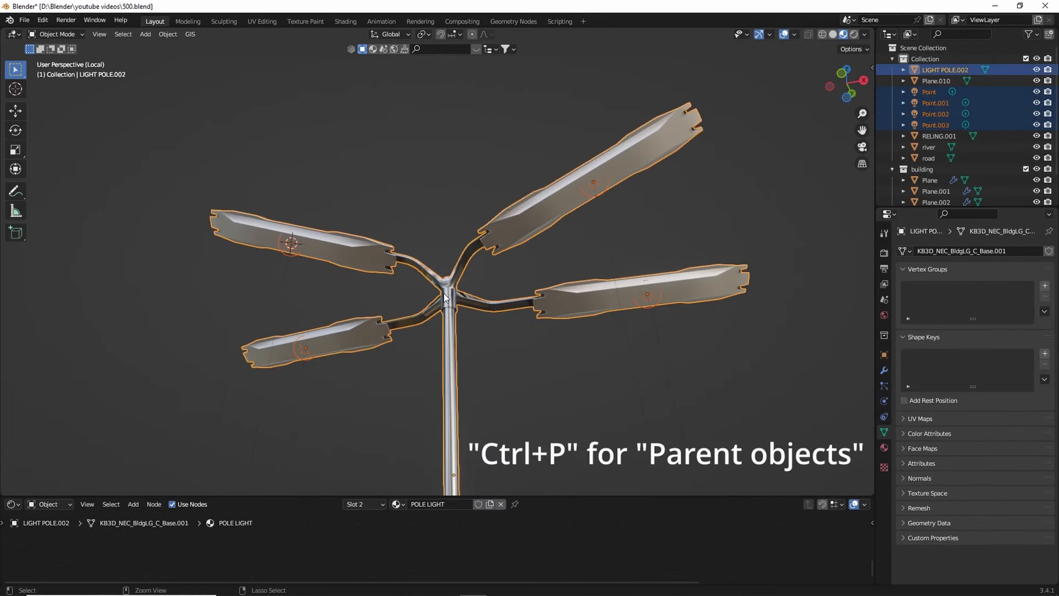
pyautogui.hotkey('ctrl', 'p')
pyautogui.click(422, 305)
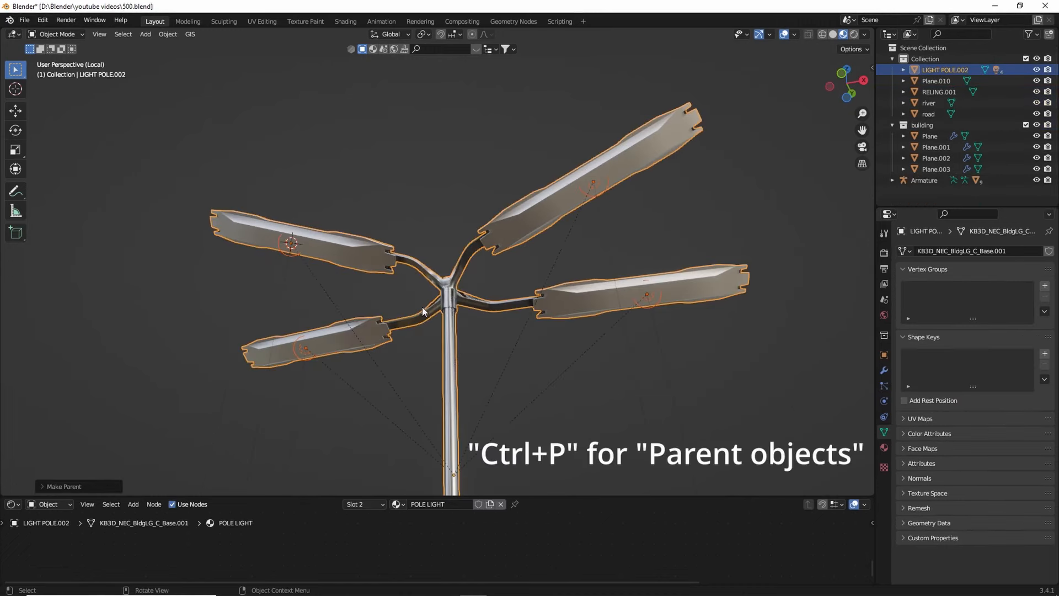
# - Leave local view and place a linked duplicate of the light pole with its lights further along the walkway
pyautogui.scroll(-2, 477, 309)
pyautogui.moveTo(478, 313); pyautogui.dragTo(447, 390, button='middle')
pyautogui.press('KP_Divide')
pyautogui.hotkey('alt', 'd')
pyautogui.click(618, 315)
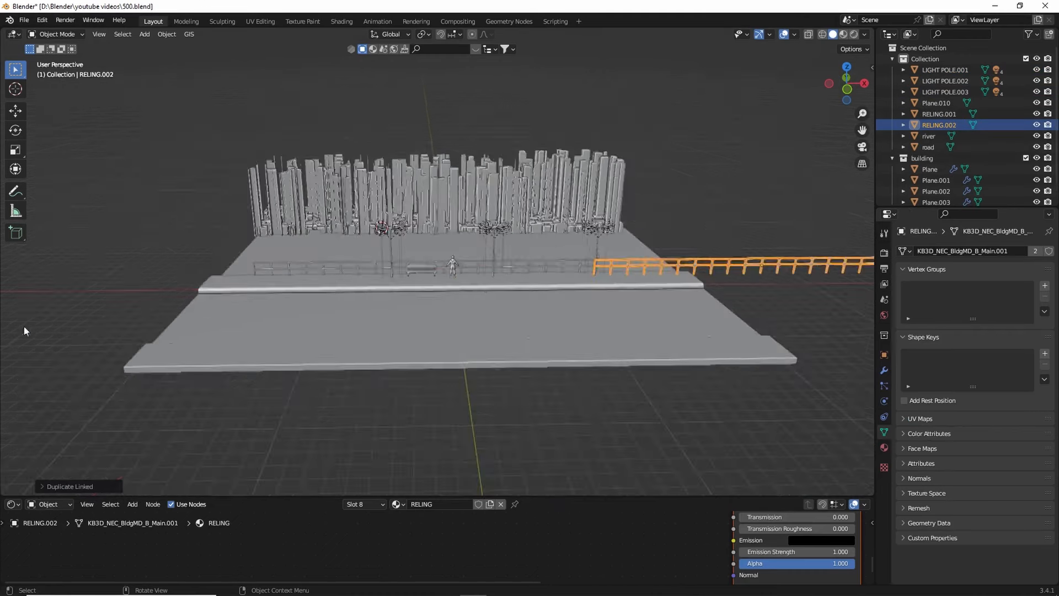
# - Extend the walkway furniture with linked duplicates of the railing and bench
pyautogui.moveTo(365, 238); pyautogui.dragTo(524, 274, button='middle')
pyautogui.scroll(3, 544, 253)
pyautogui.click(630, 287)
pyautogui.hotkey('alt', 'd')
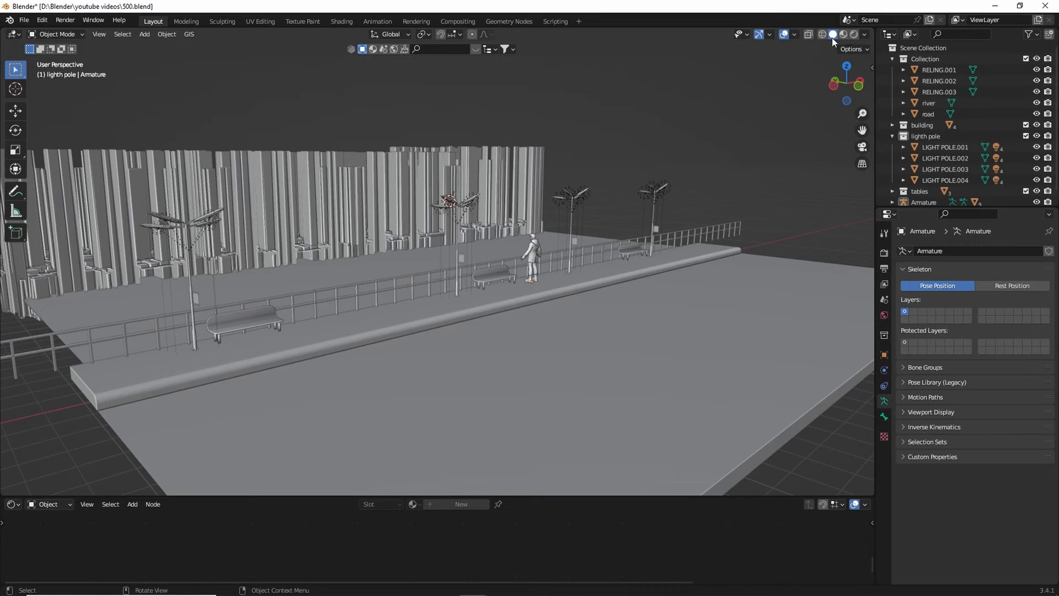
# - Isolate the road in material preview and create a new material named road for it
pyautogui.click(755, 314)
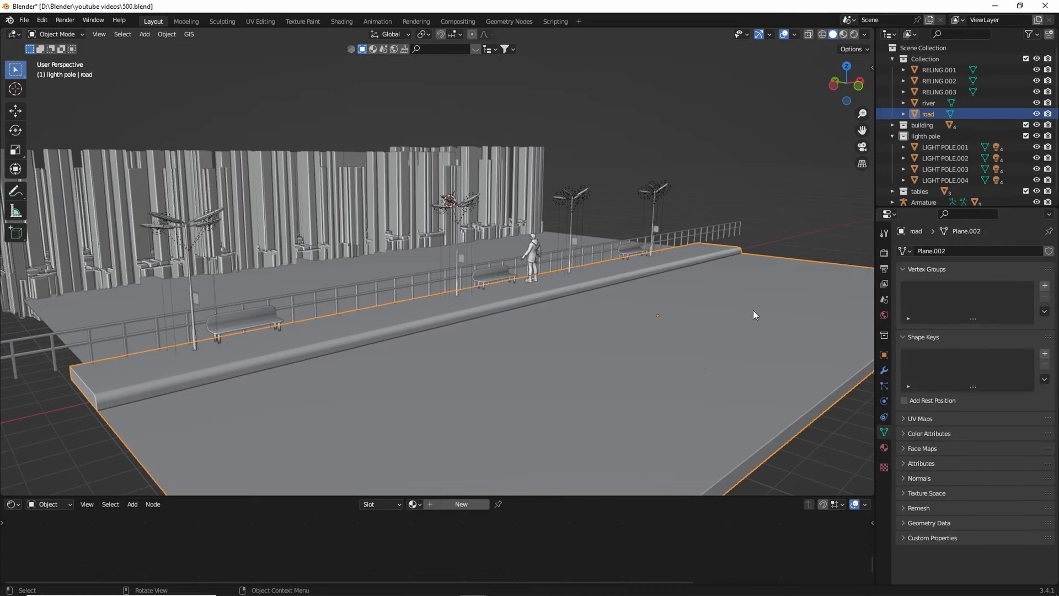
pyautogui.press('KP_Divide')
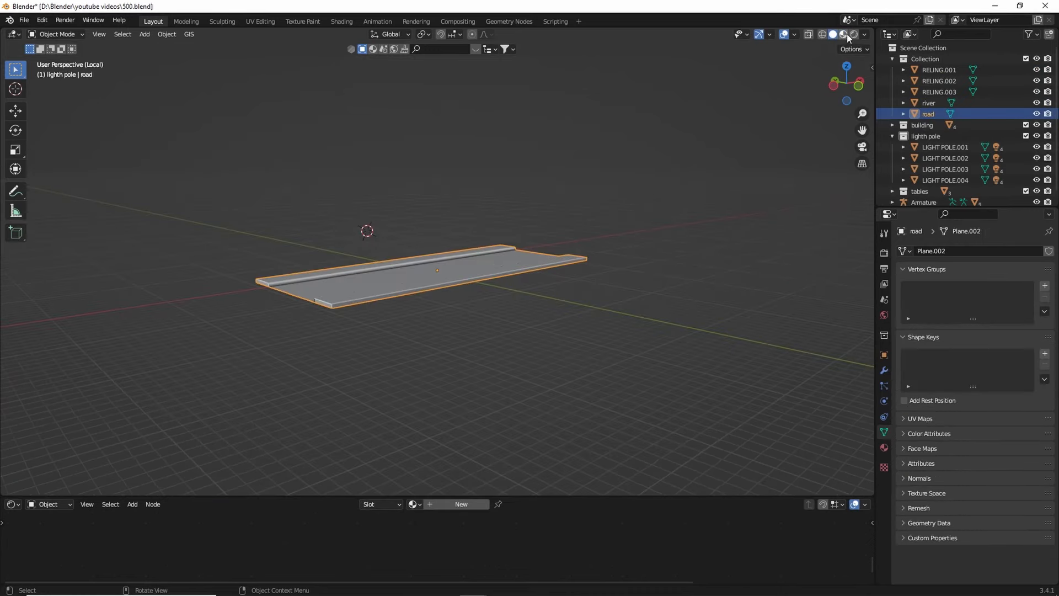
pyautogui.click(844, 35)
pyautogui.scroll(5, 532, 318)
pyautogui.moveTo(613, 496); pyautogui.dragTo(613, 352)
pyautogui.click(461, 361)
pyautogui.doubleClick(457, 362)
pyautogui.write('road')
pyautogui.press('Return')
# - Drive the road material's roughness with a Noise Texture passed through a ColorRamp
pyautogui.moveTo(651, 402); pyautogui.dragTo(510, 552, button='middle')
pyautogui.click(701, 437)
pyautogui.moveTo(726, 307); pyautogui.dragTo(726, 355)
pyautogui.moveTo(450, 523); pyautogui.dragTo(501, 409, button='middle')
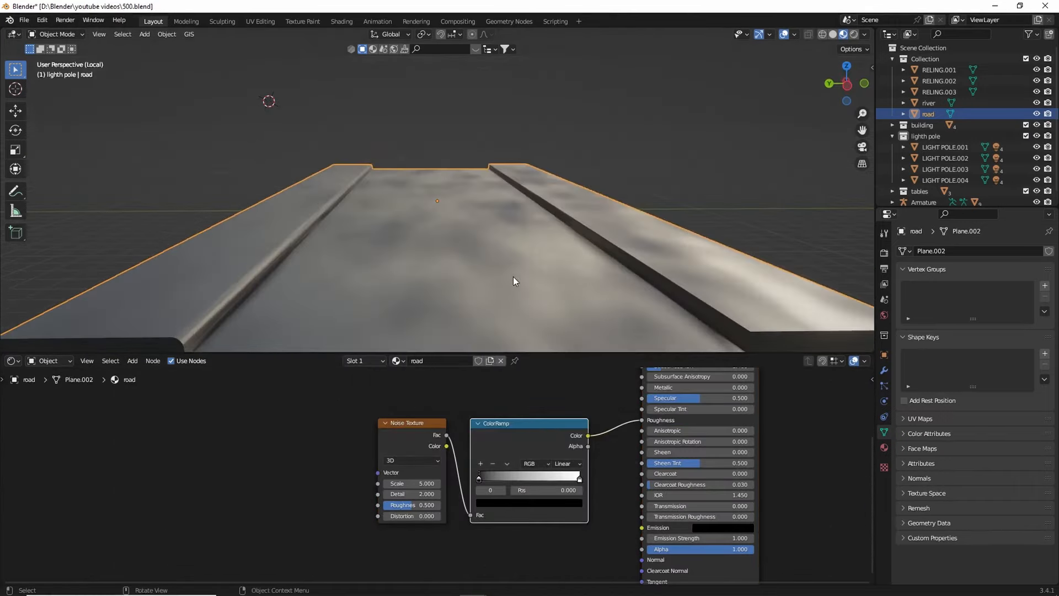
# - Apply the road object's transforms and adjust the Noise Texture that feeds its roughness
pyautogui.moveTo(513, 182); pyautogui.dragTo(609, 177, button='middle')
pyautogui.hotkey('ctrl', 'a')
pyautogui.click(551, 211)
pyautogui.hotkey('ctrl', 'a')
pyautogui.click(566, 167)
pyautogui.scroll(3, 607, 180)
pyautogui.moveTo(418, 506); pyautogui.dragTo(394, 484)
pyautogui.scroll(-4, 521, 248)
pyautogui.moveTo(521, 249); pyautogui.dragTo(551, 253, button='middle')
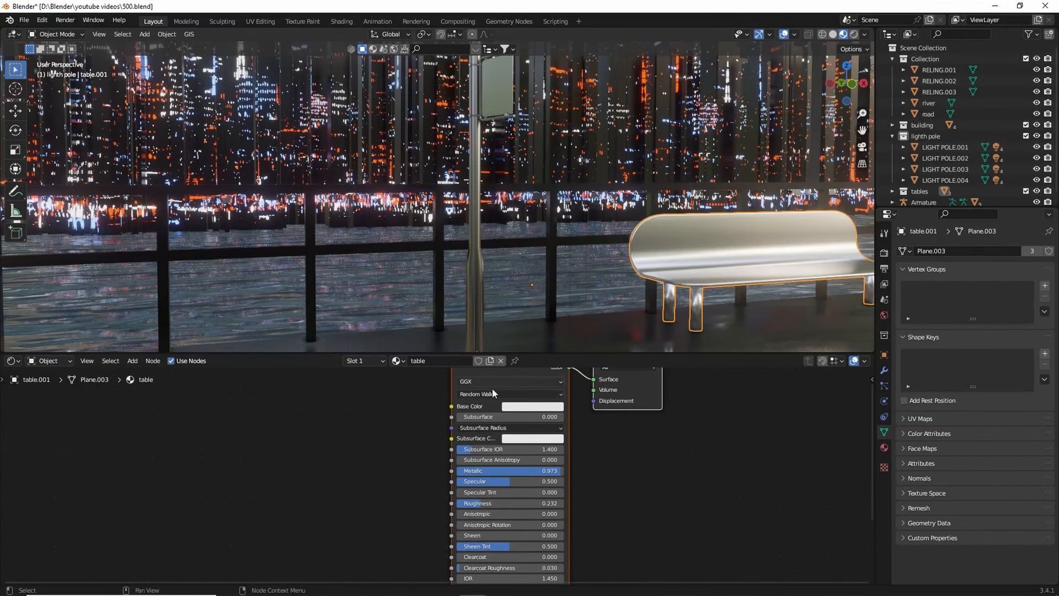
pyautogui.moveTo(616, 489); pyautogui.dragTo(621, 512, button='middle')
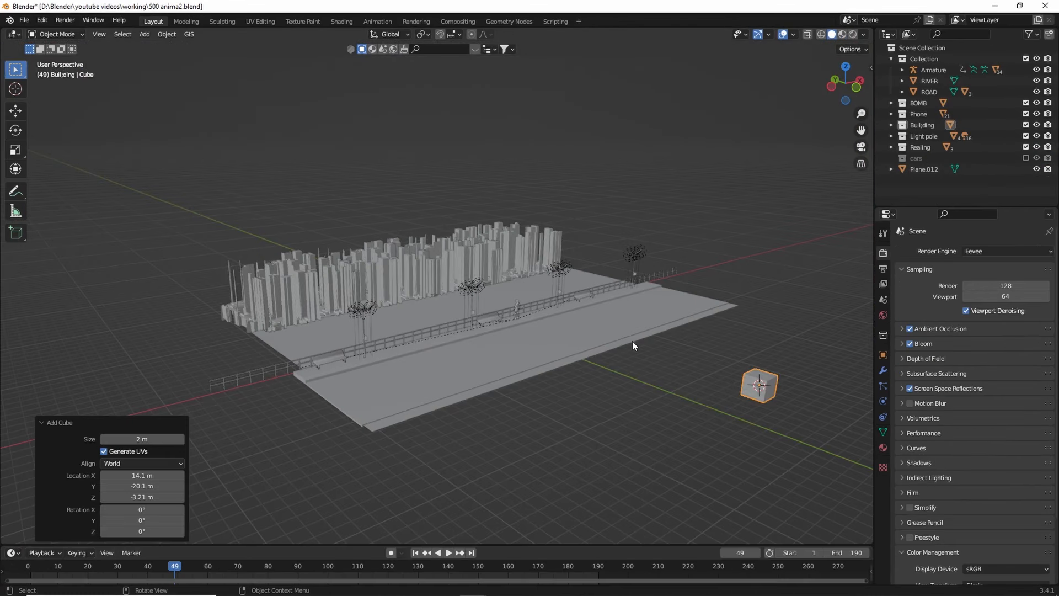
# - Delete the cube standing beside the scene and reset the 3D cursor to the world origin
pyautogui.press('Delete')
pyautogui.hotkey('shift', 's')
pyautogui.press('1')
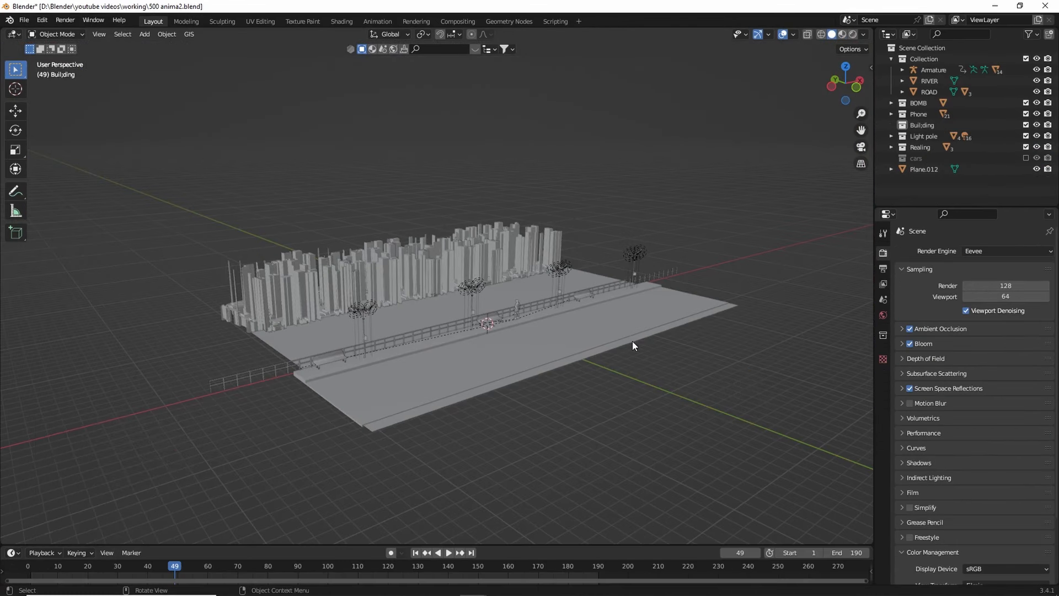
# - Add a cube at the world origin and scale it up uniformly by about 10.03
pyautogui.hotkey('shift', 'a')
pyautogui.hotkey('shift', 'a')
pyautogui.moveTo(551, 161)
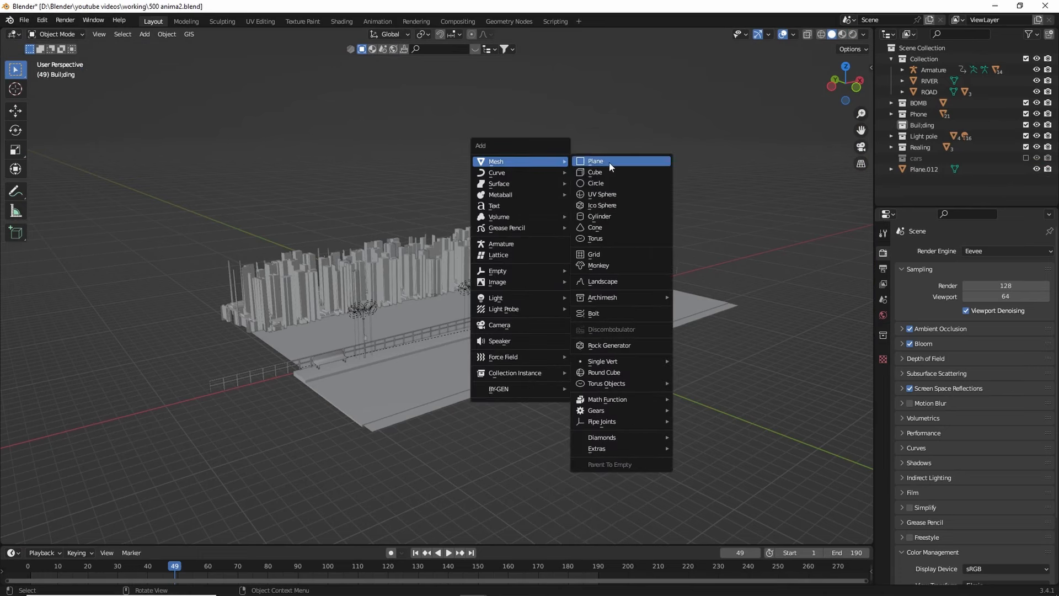
pyautogui.click(611, 173)
pyautogui.moveTo(634, 296); pyautogui.dragTo(573, 312, button='middle')
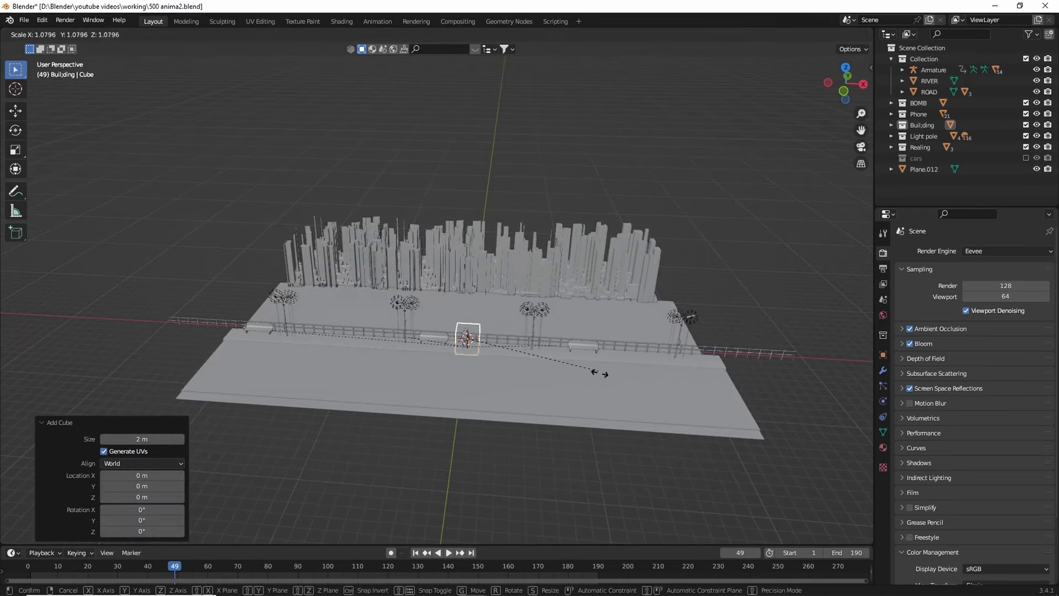
pyautogui.click(614, 411)
# - In see-through front view, flatten the cube along Z and raise it to sit around the scene's height
pyautogui.press('KP_1')
pyautogui.hotkey('alt', 'z')
pyautogui.scroll(2, 614, 412)
pyautogui.press('n')
pyautogui.click(766, 64)
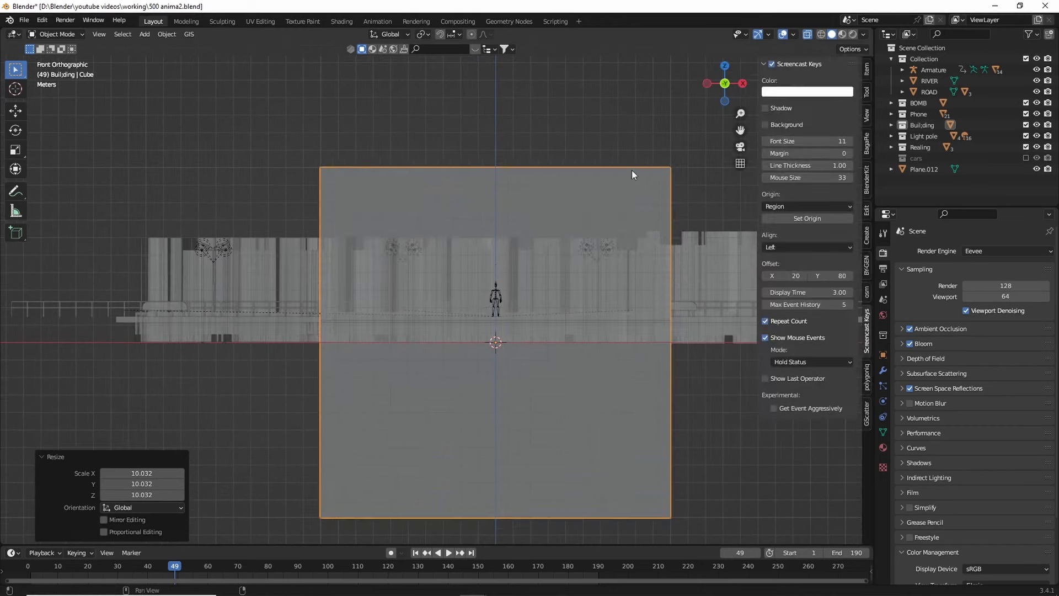
pyautogui.press('n')
pyautogui.press('s')
pyautogui.press('z')
pyautogui.click(607, 402)
pyautogui.press('g')
pyautogui.press('z')
pyautogui.click(607, 351)
# - Widen the cube by 2.174 in X and Y only so it encloses the city, river and road
pyautogui.press('s')
pyautogui.press('z')
pyautogui.moveTo(623, 345); pyautogui.dragTo(678, 356, button='middle')
# - Open an enlarged Shader Editor in place of the timeline and create a material named volume for the cube
pyautogui.moveTo(309, 544); pyautogui.dragTo(287, 356)
pyautogui.click(13, 365)
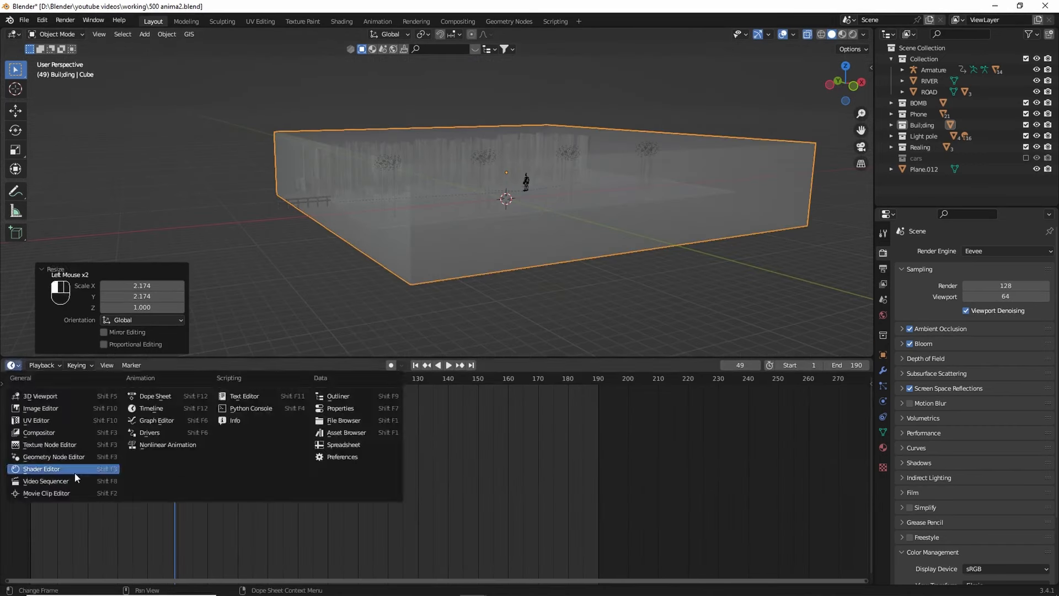
pyautogui.click(74, 470)
pyautogui.doubleClick(466, 364)
pyautogui.write('volume')
pyautogui.press('Return')
pyautogui.press('n')
# - Replace the cube material's Principled BSDF with a Volume Scatter node
pyautogui.moveTo(521, 425); pyautogui.dragTo(422, 426, button='middle')
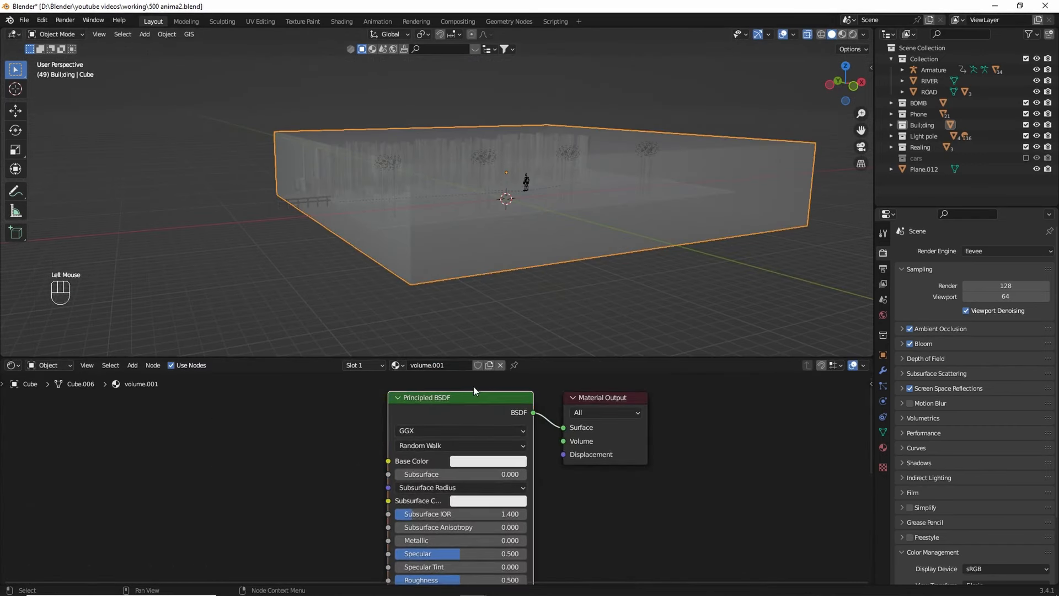
pyautogui.press('x')
pyautogui.hotkey('shift', 'a')
pyautogui.click(485, 417)
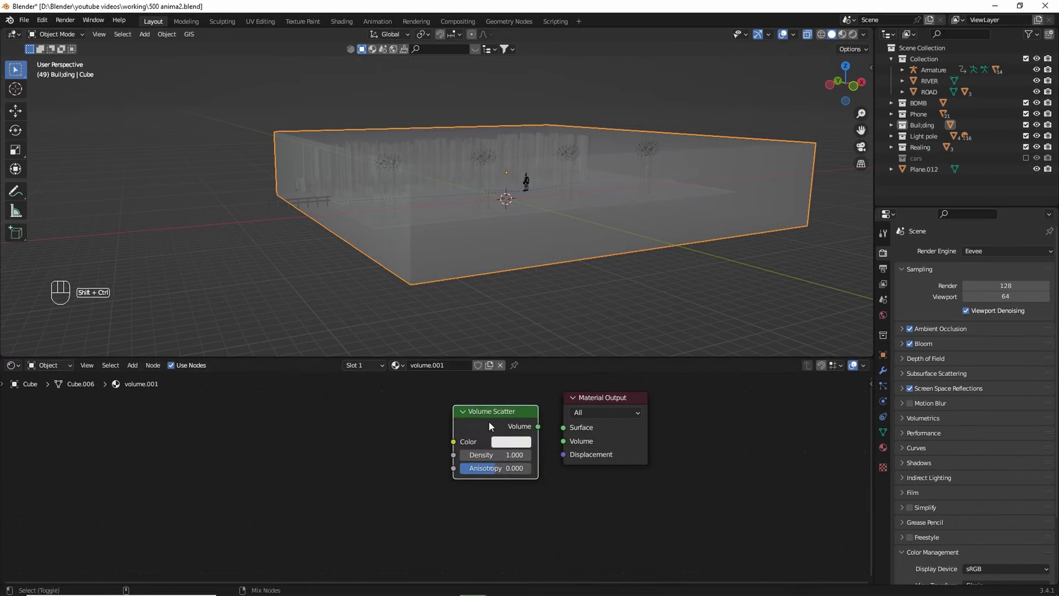
# - Set the Volume Scatter density to 0.020 and its colour to light cyan (hue 0.529, saturation 0.451), and preview the material
pyautogui.click(511, 442)
pyautogui.click(544, 301)
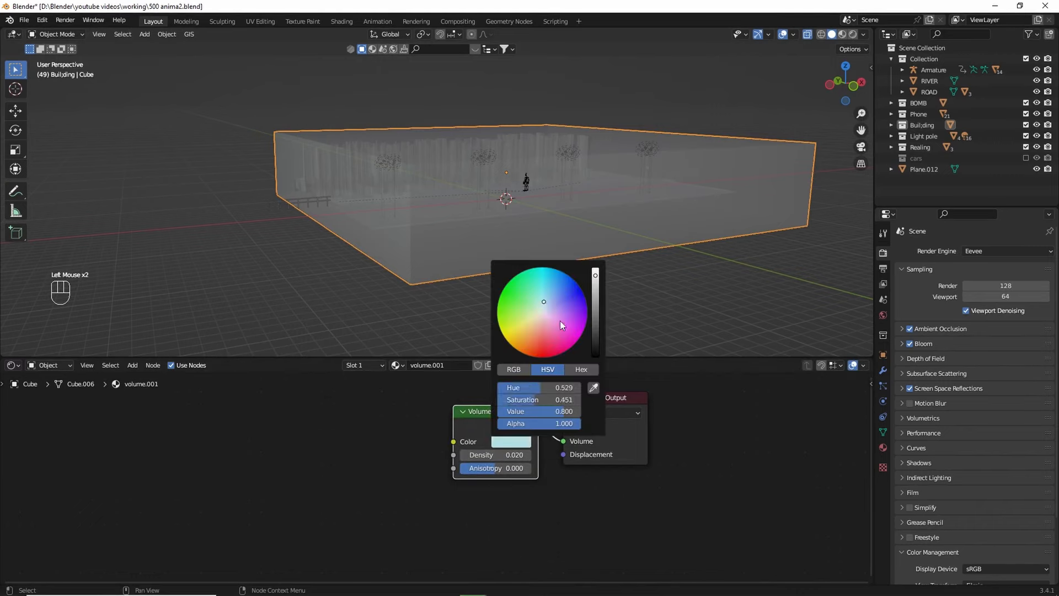
pyautogui.moveTo(629, 398); pyautogui.dragTo(597, 426, button='middle')
pyautogui.scroll(1, 582, 243)
pyautogui.moveTo(561, 234); pyautogui.dragTo(733, 137, button='middle')
pyautogui.click(843, 34)
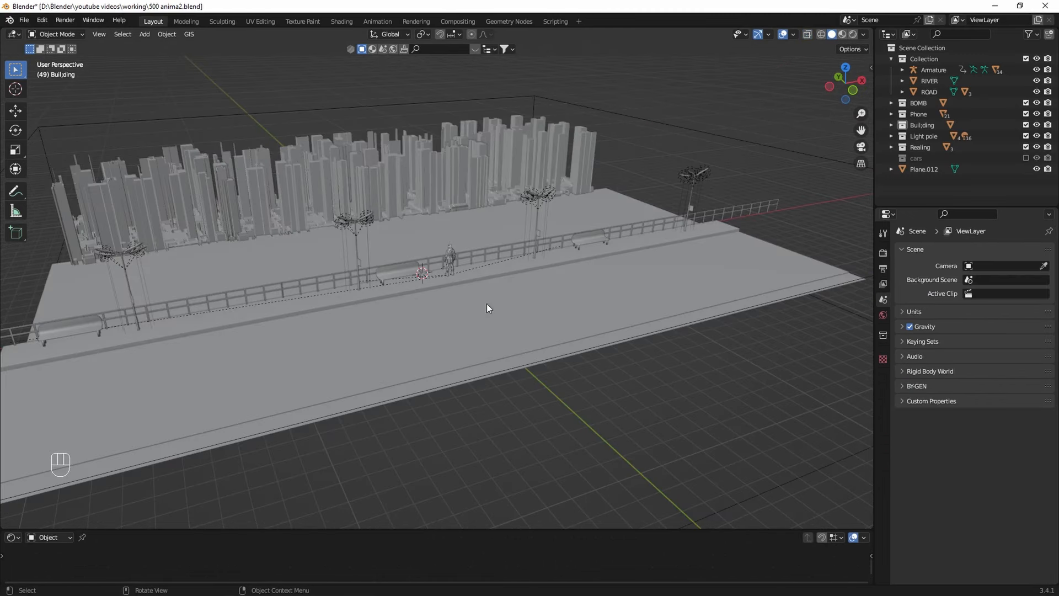
# - Show the cars collection and inspect a car plane with its front and rear lights in rendered shading
pyautogui.click(544, 252)
pyautogui.scroll(-2, 658, 285)
pyautogui.scroll(-1, 658, 286)
pyautogui.moveTo(657, 285); pyautogui.dragTo(530, 391, button='middle')
pyautogui.keyDown('shift'); pyautogui.moveTo(529, 392); pyautogui.dragTo(553, 370, button='middle'); pyautogui.keyUp('shift')
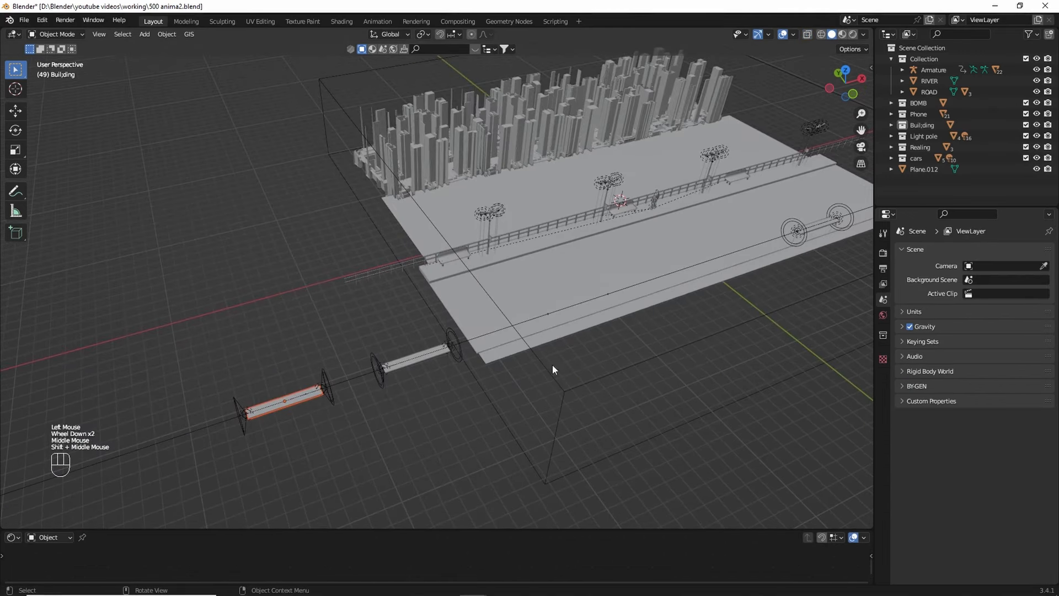
pyautogui.click(297, 398)
pyautogui.keyDown('shift'); pyautogui.scroll(1, 347, 395); pyautogui.keyUp('shift')
pyautogui.moveTo(322, 405)
pyautogui.keyDown('shift'); pyautogui.mouseDown(button='middle')
pyautogui.moveTo(403, 364)
pyautogui.moveTo(224, 278)
pyautogui.moveTo(331, 301)
pyautogui.mouseUp(button='middle'); pyautogui.keyUp('shift')
pyautogui.scroll(1, 403, 364)
pyautogui.click(852, 34)
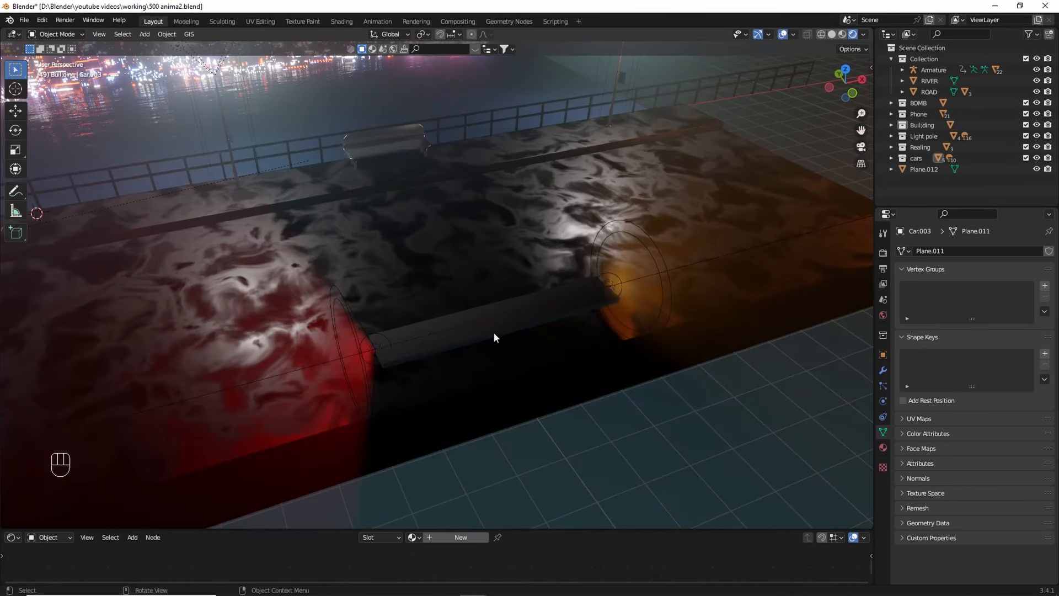
# - Try moving a car plane together with its attached lights over the road
pyautogui.click(494, 334)
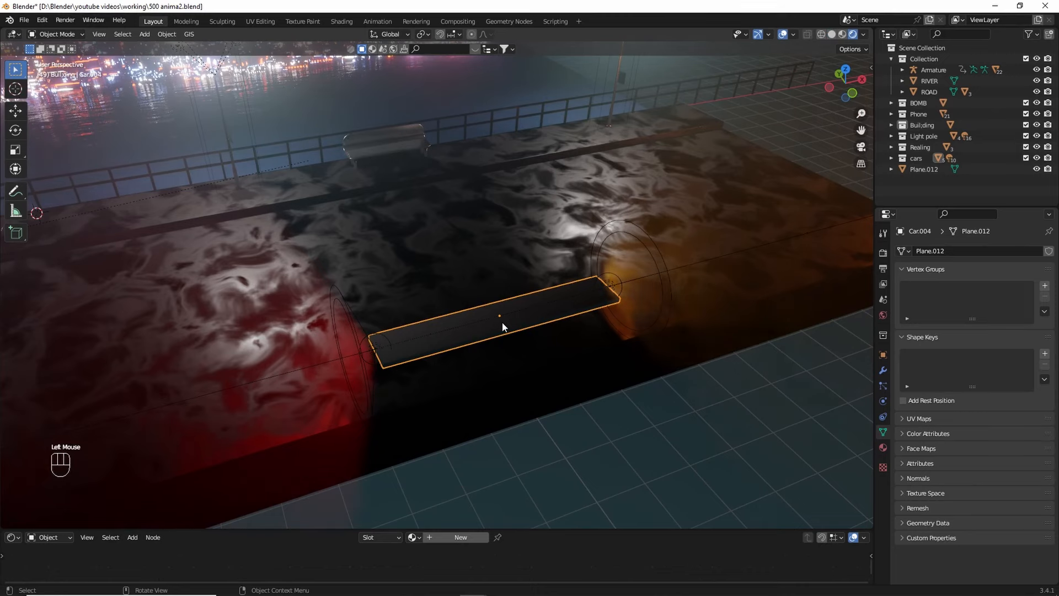
pyautogui.press('g')
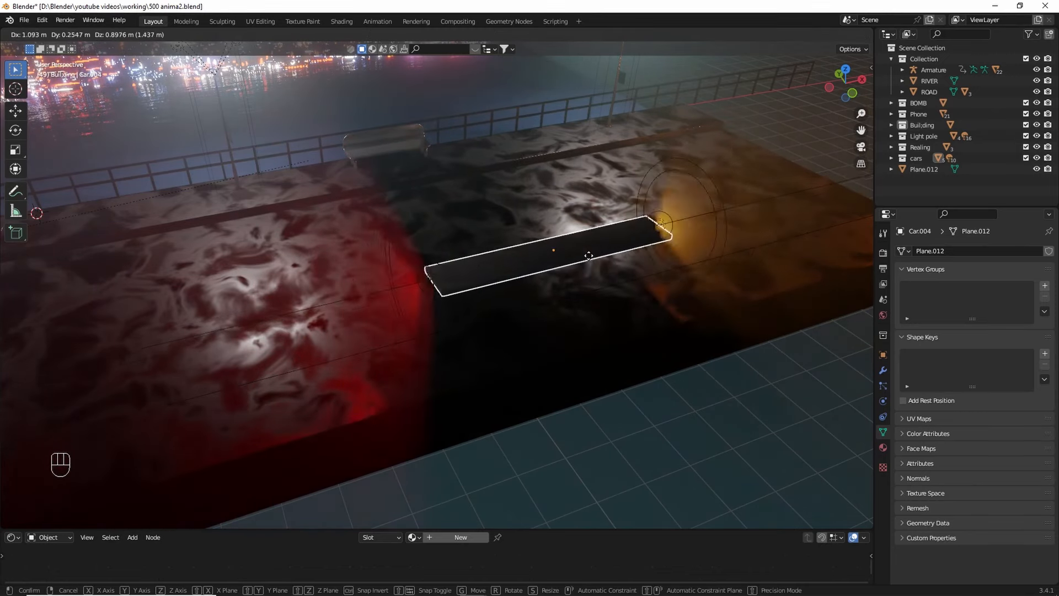
pyautogui.rightClick(596, 256)
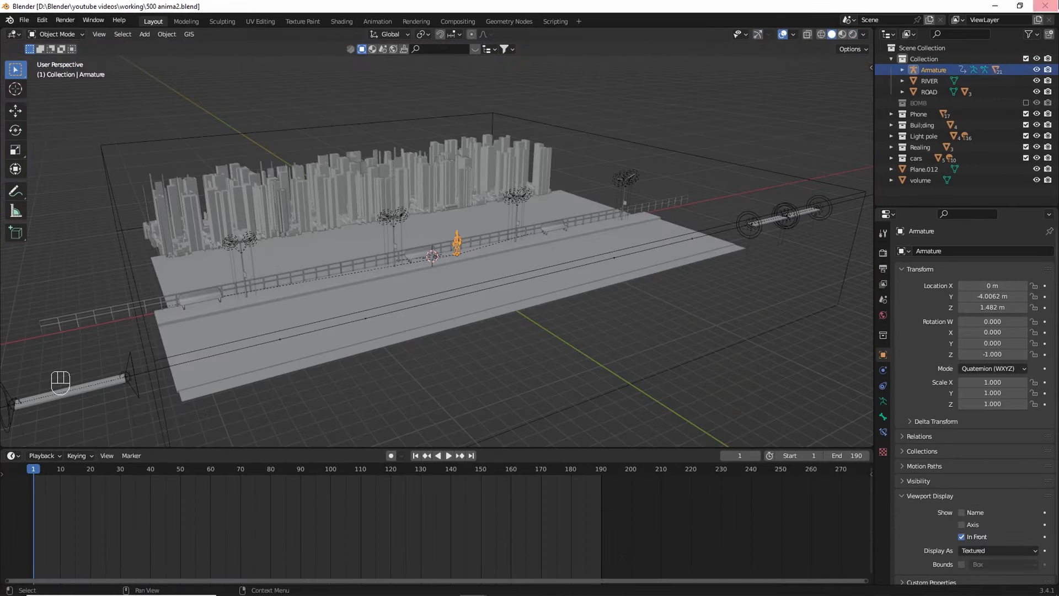
# - Select the Armature with its whole hierarchy and isolate the character in local view
pyautogui.rightClick(927, 71)
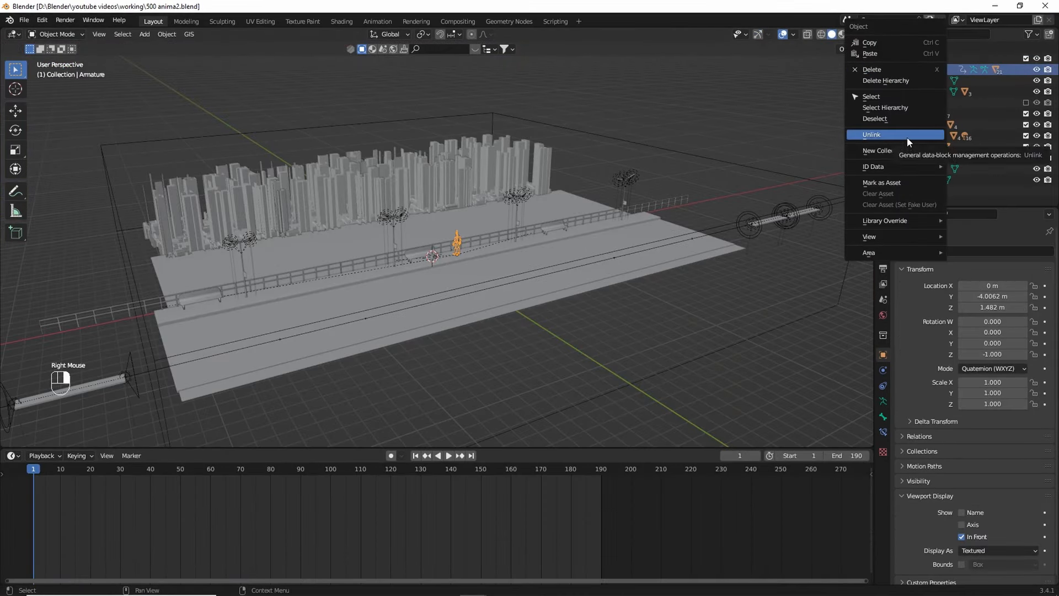
pyautogui.click(909, 106)
pyautogui.press('KP_Divide')
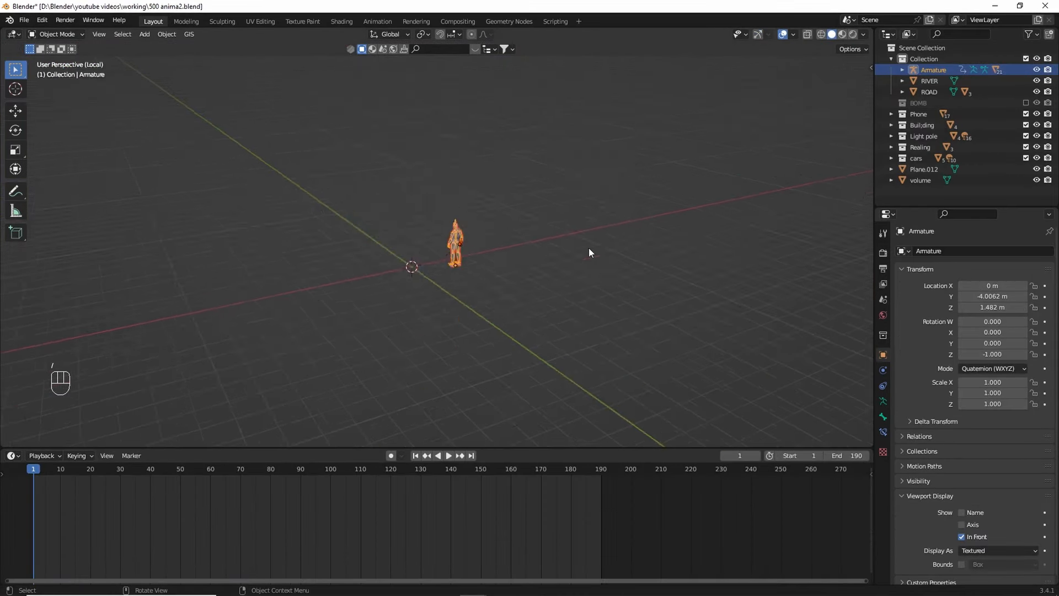
# - Exclude the Phone collection from the view layer and put the character's armature into Pose Mode
pyautogui.moveTo(588, 247); pyautogui.dragTo(571, 189, button='middle')
pyautogui.scroll(1, 577, 251)
pyautogui.click(577, 251)
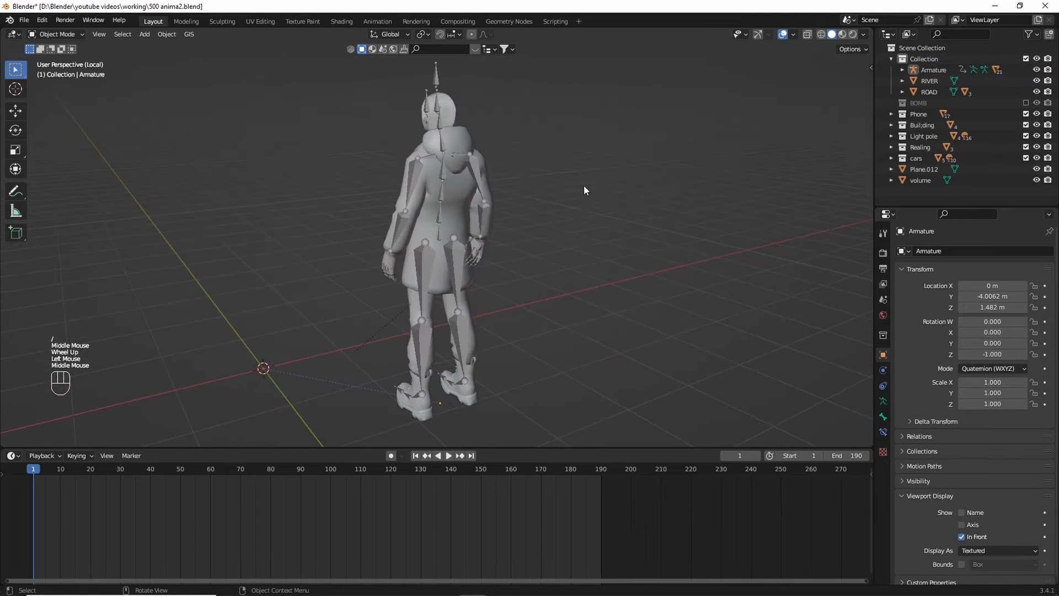
pyautogui.click(1026, 114)
pyautogui.hotkey('ctrl', 'Tab')
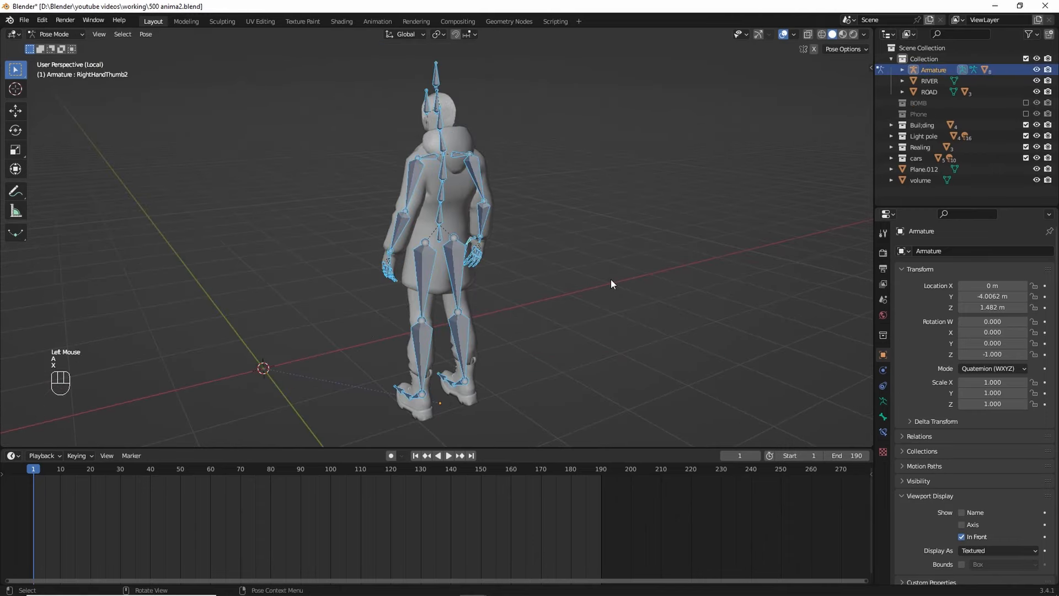
# - Select the right upper arm bone and insert a keyframe for the starting pose at frame 1
pyautogui.click(611, 279)
pyautogui.moveTo(610, 279); pyautogui.dragTo(403, 276, button='middle')
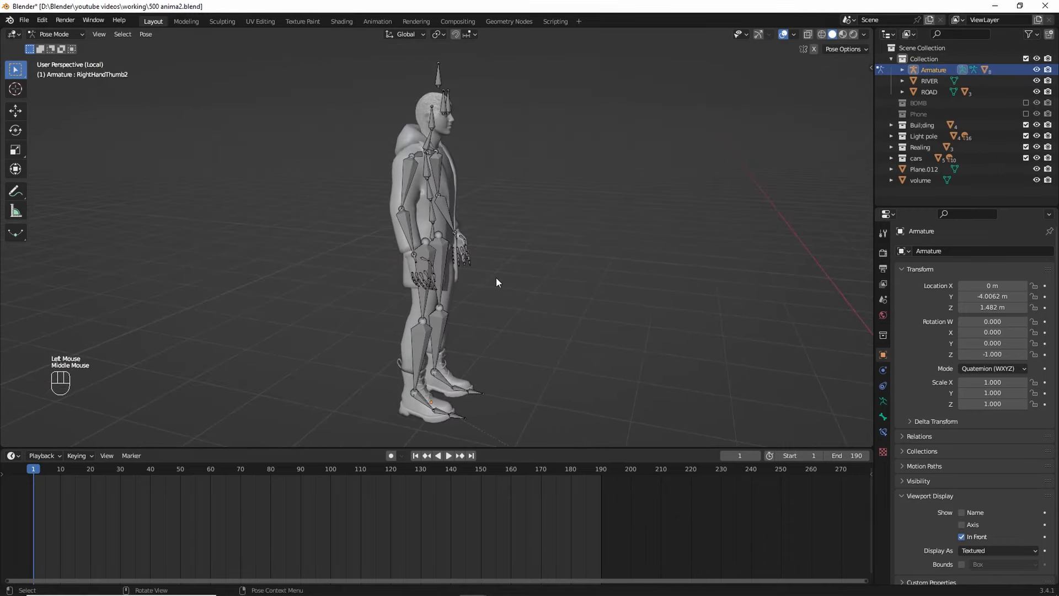
pyautogui.hotkey('shift', 'alt', 'z')
pyautogui.scroll(2, 496, 277)
pyautogui.keyDown('shift'); pyautogui.moveTo(497, 277); pyautogui.dragTo(577, 301, button='middle'); pyautogui.keyUp('shift')
pyautogui.hotkey('shift', 'alt', 'z')
pyautogui.moveTo(576, 301); pyautogui.dragTo(634, 317, button='middle')
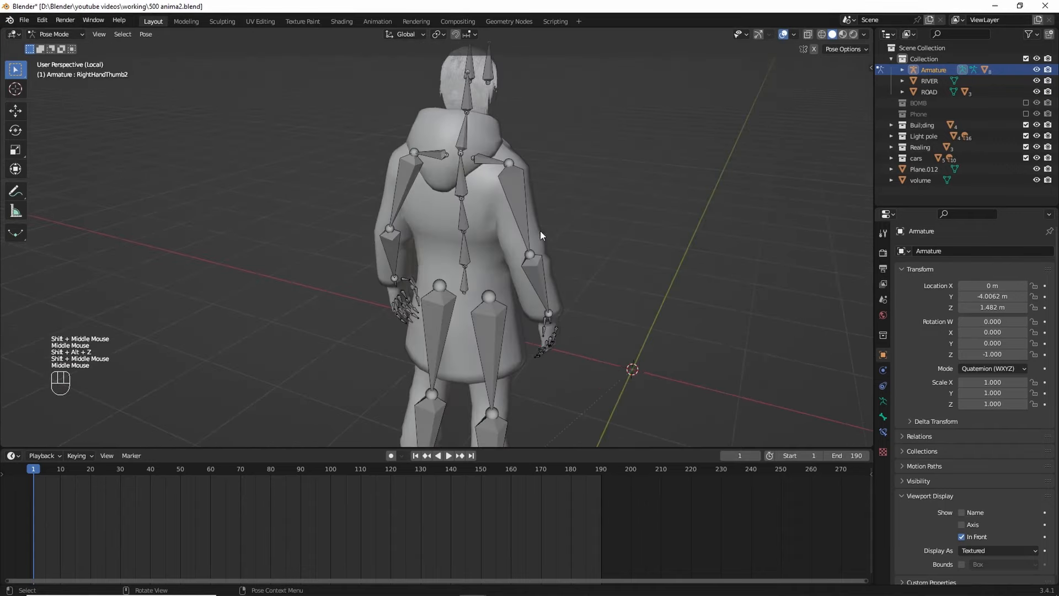
pyautogui.click(514, 206)
pyautogui.press('i')
pyautogui.click(265, 296)
# - Rotate the right forearm bone forward for the pose at frame 40 and play the animation from the start
pyautogui.click(531, 321)
pyautogui.press('r')
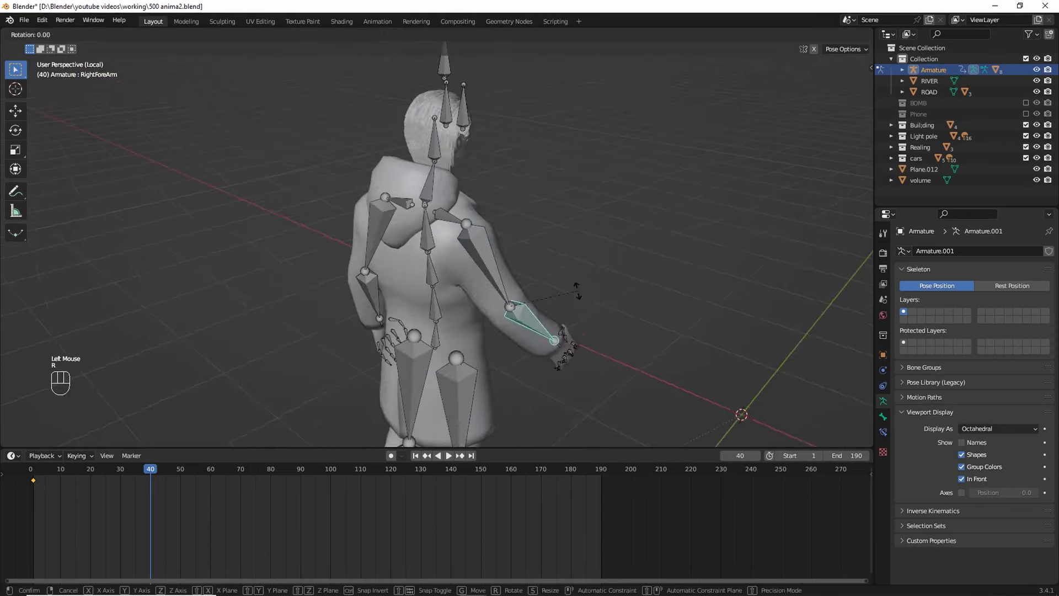
pyautogui.press('r')
pyautogui.press('a')
pyautogui.hotkey('shift', 'alt', 'z')
pyautogui.click(416, 456)
pyautogui.press('space')
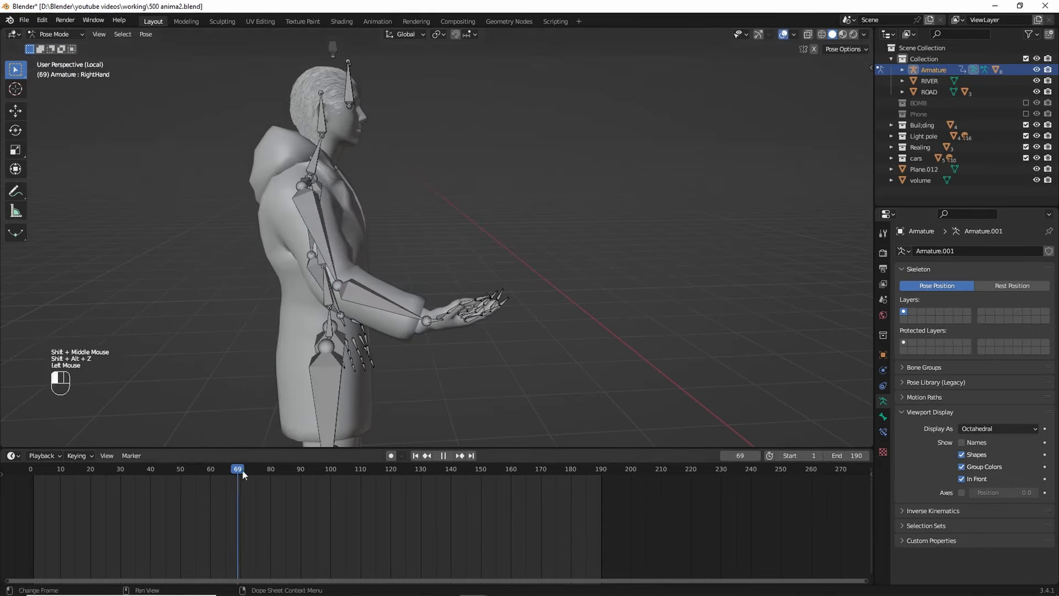
# - Rotate the right arm bones so the hand is raised for the pose at frame 70, and check the motion
pyautogui.click(317, 231)
pyautogui.click(386, 281)
pyautogui.click(317, 231)
pyautogui.press('r')
pyautogui.click(424, 245)
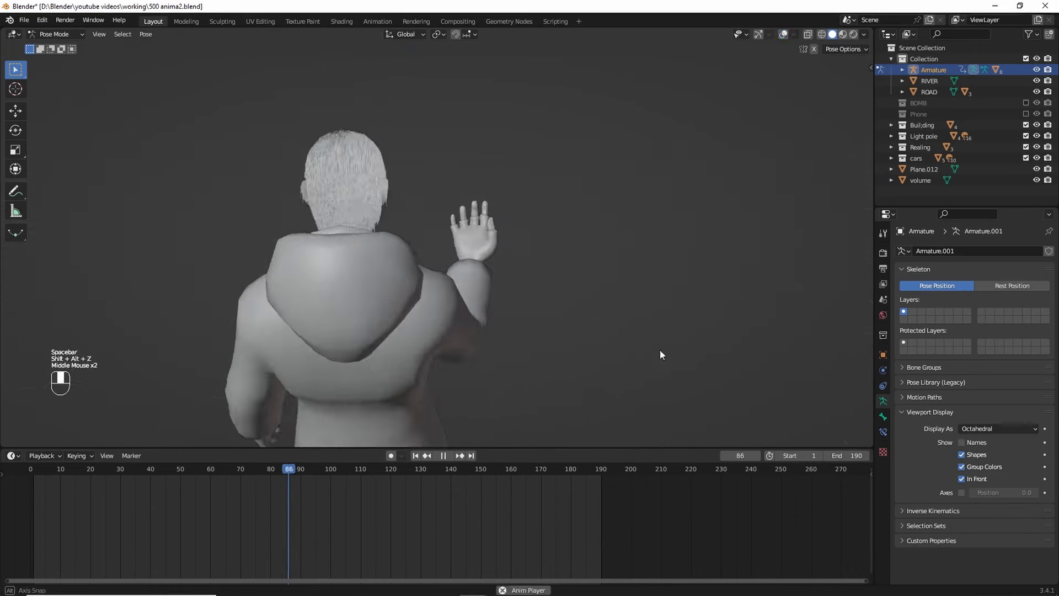
pyautogui.doubleClick(242, 471)
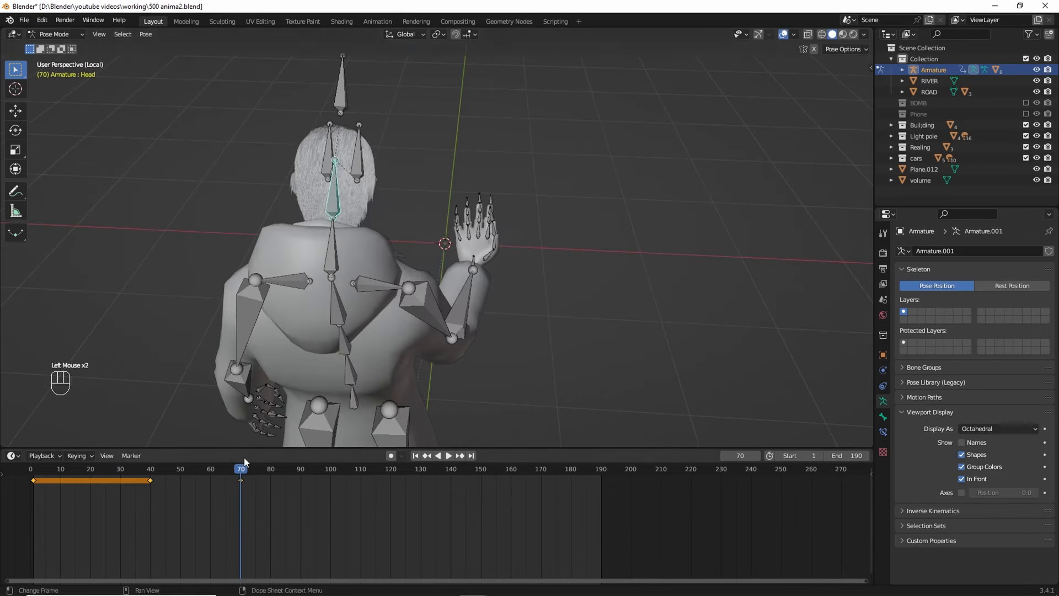
pyautogui.moveTo(353, 237); pyautogui.dragTo(400, 223, button='middle')
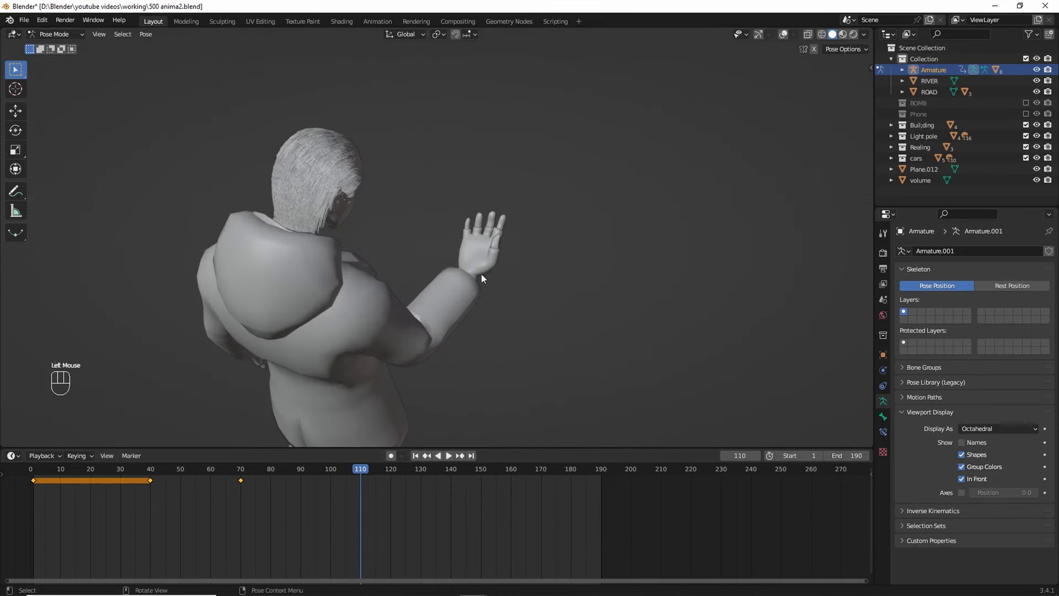
# - Copy the keyframes at frame 40 to frame 110 and play the arm animation from the start
pyautogui.hotkey('shift', 'alt', 'z')
pyautogui.click(149, 482)
pyautogui.press('a')
pyautogui.click(360, 495)
pyautogui.click(418, 457)
pyautogui.press('space')
pyautogui.click(540, 363)
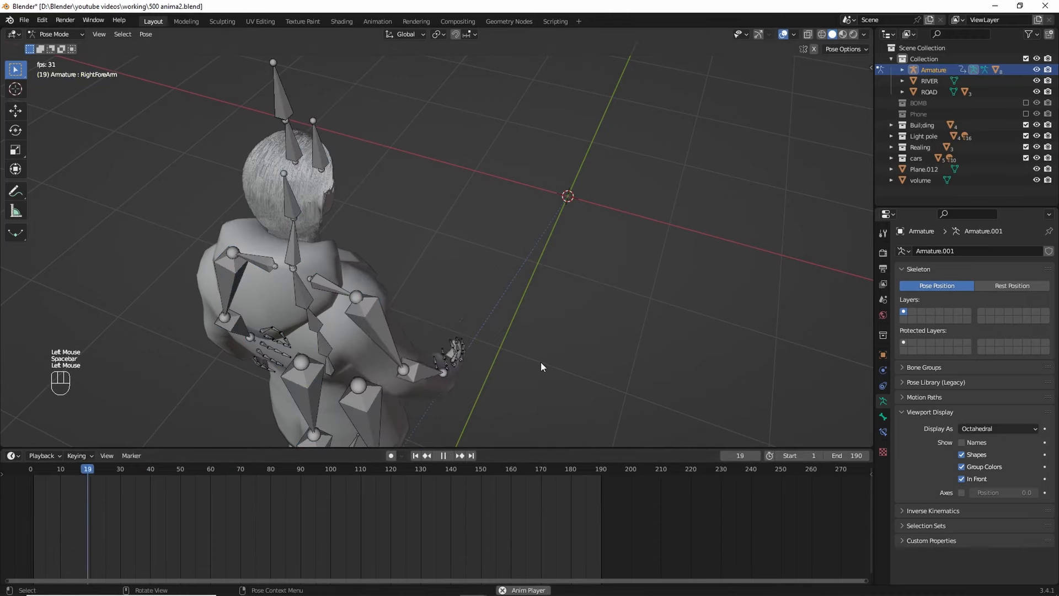
pyautogui.hotkey('shift', 'alt', 'z')
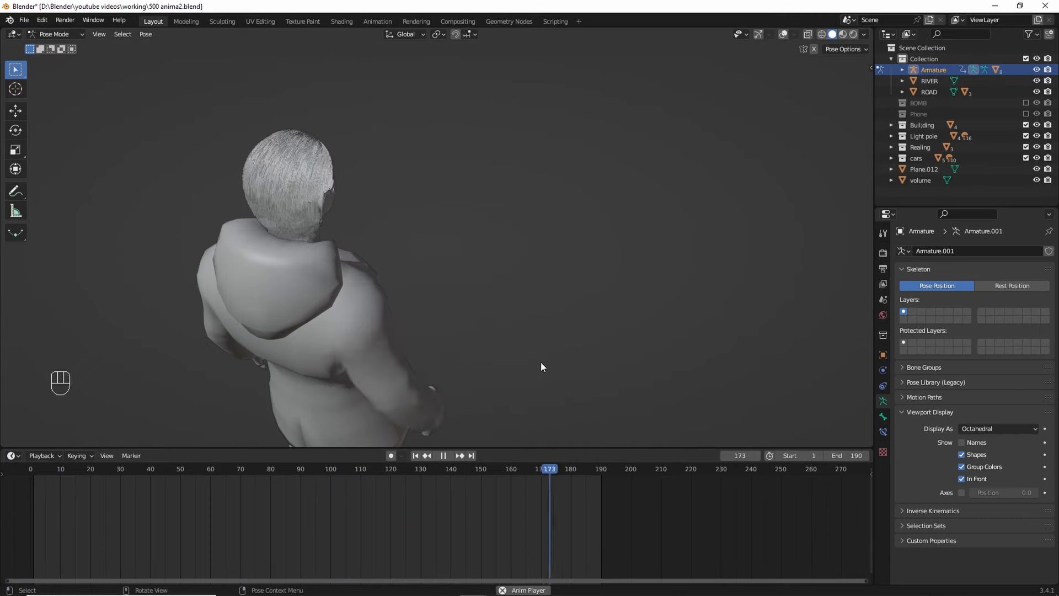
pyautogui.moveTo(544, 361); pyautogui.dragTo(405, 313, button='middle')
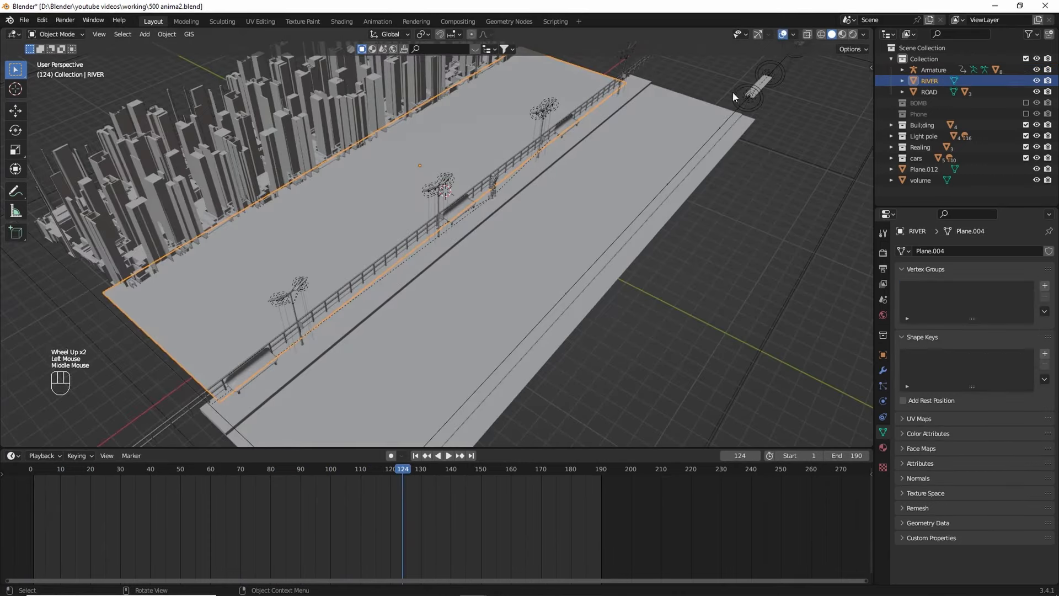
# - Isolate the RIVER plane in material preview and open its material in an enlarged Shader Editor
pyautogui.press('/')
pyautogui.click(842, 35)
pyautogui.scroll(4, 520, 277)
pyautogui.moveTo(520, 276)
pyautogui.mouseDown(button='middle')
pyautogui.moveTo(534, 238)
pyautogui.moveTo(447, 437)
pyautogui.mouseUp(button='middle')
pyautogui.moveTo(497, 444); pyautogui.dragTo(497, 382)
pyautogui.click(12, 392)
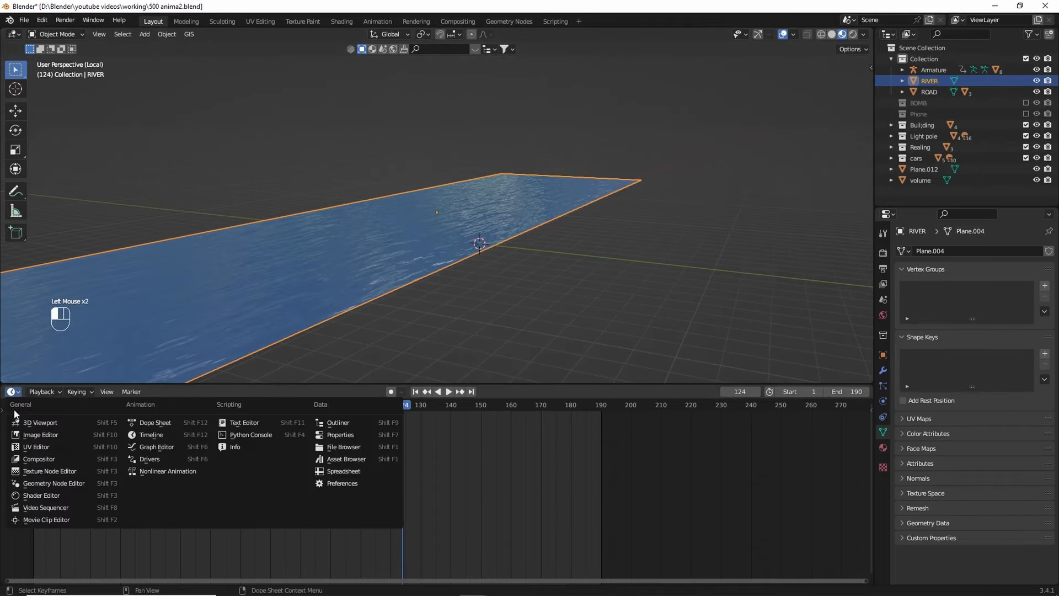
pyautogui.click(66, 497)
# - Drive the river Noise Texture's W value with #frame/800 and play the water animation
pyautogui.moveTo(298, 464); pyautogui.dragTo(595, 410, button='middle')
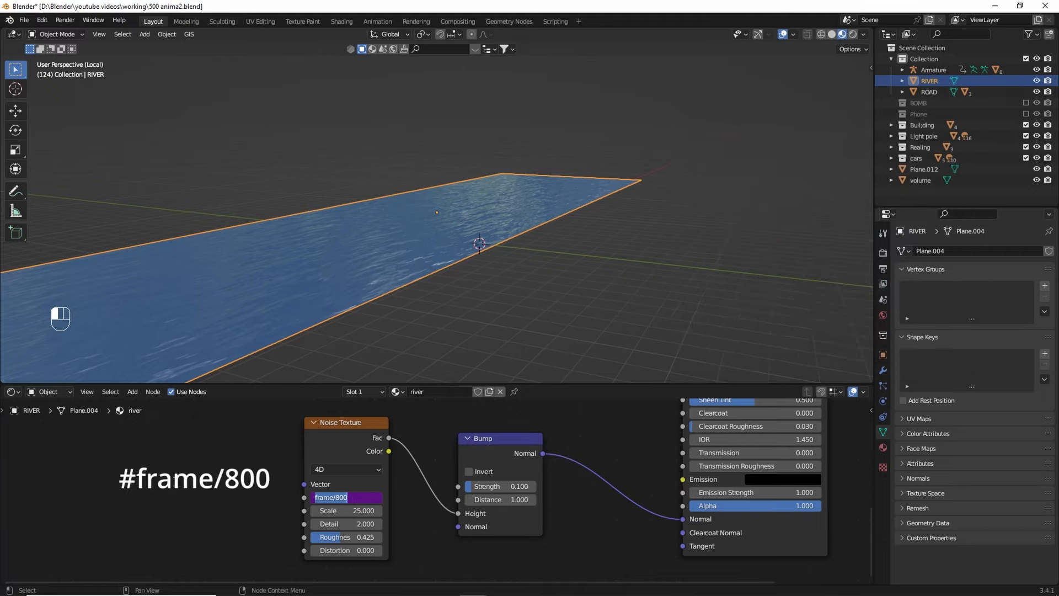
pyautogui.click(16, 196)
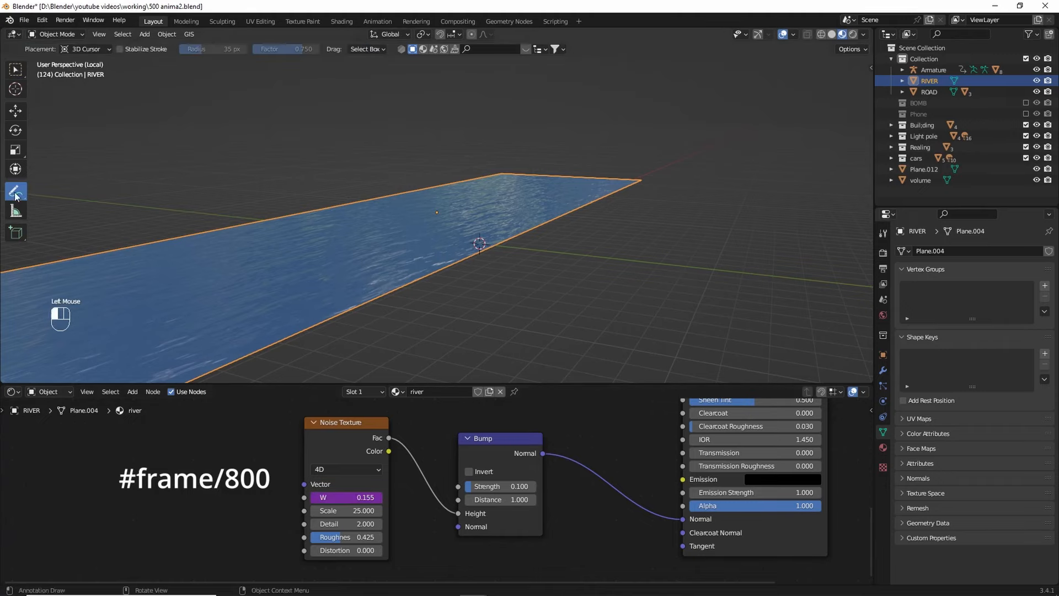
pyautogui.press('space')
pyautogui.moveTo(412, 301)
pyautogui.mouseDown(button='middle')
pyautogui.moveTo(442, 297)
pyautogui.moveTo(415, 308)
pyautogui.mouseUp(button='middle')
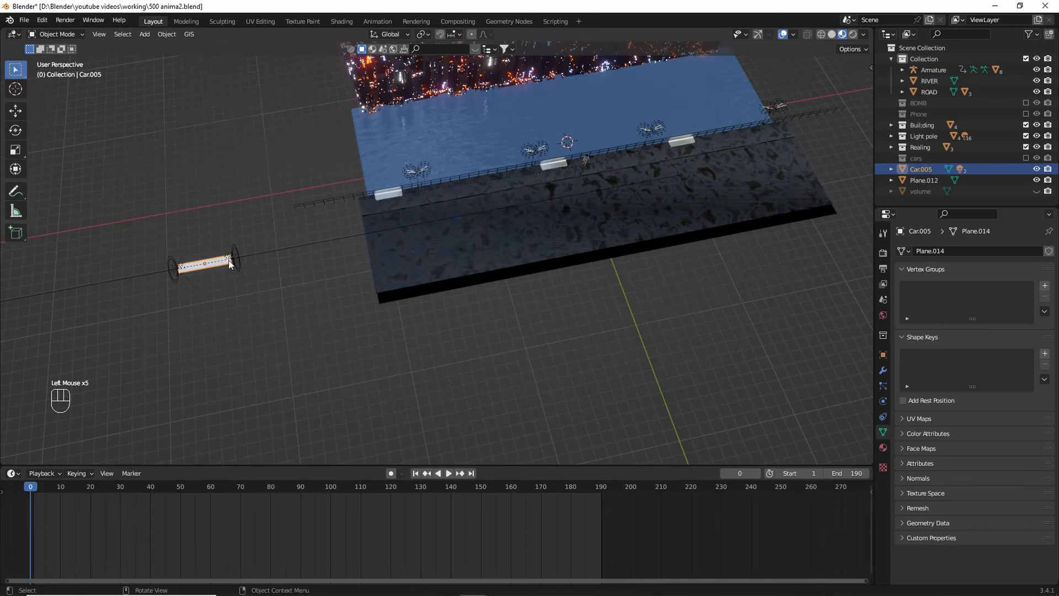
# - Insert a keyframe for Car.005 at its starting position on frame 30
pyautogui.click(120, 486)
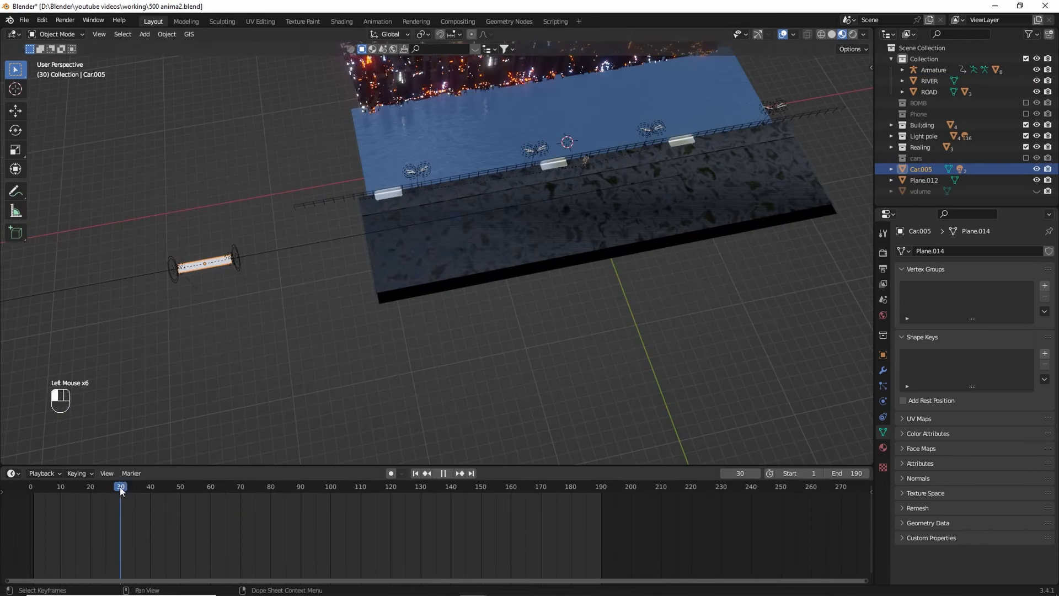
pyautogui.press('i')
pyautogui.click(197, 269)
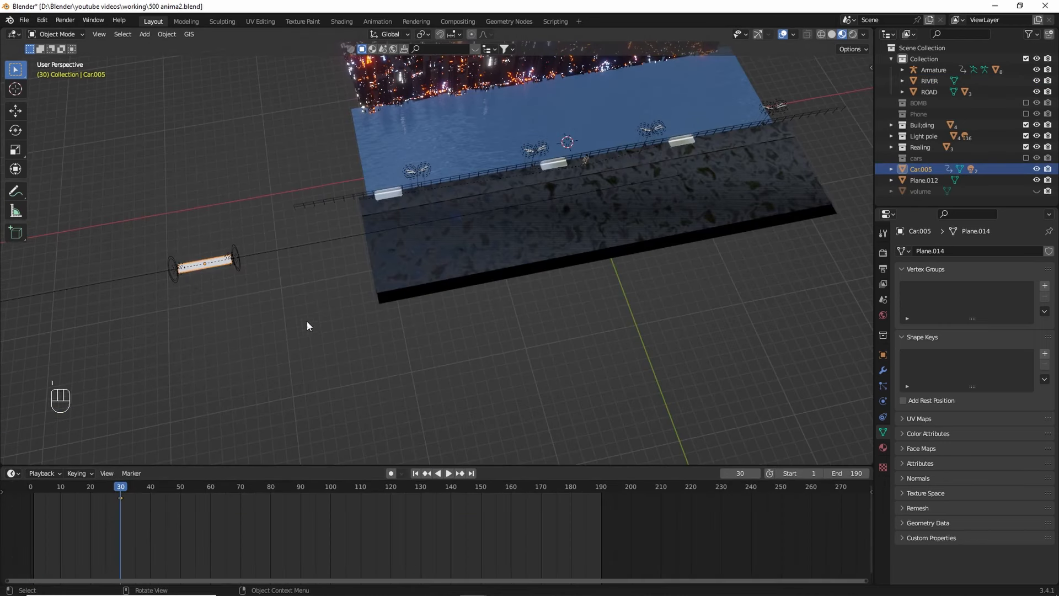
# - At frame 62, move Car.005 along the X axis across the road, keyframe it and preview the motion
pyautogui.click(216, 487)
pyautogui.keyDown('shift'); pyautogui.moveTo(585, 369); pyautogui.dragTo(481, 380, button='middle'); pyautogui.keyUp('shift')
pyautogui.press('g')
pyautogui.press('y')
pyautogui.press('x')
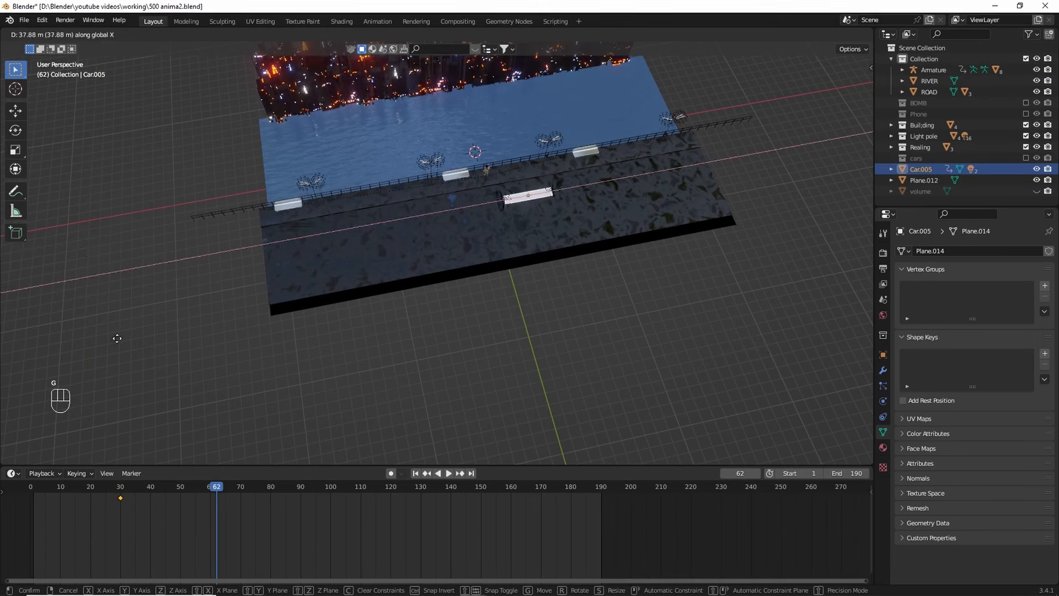
pyautogui.click(304, 357)
pyautogui.keyDown('shift'); pyautogui.moveTo(694, 291); pyautogui.dragTo(638, 296, button='middle'); pyautogui.keyUp('shift')
pyautogui.press('i')
pyautogui.click(638, 297)
pyautogui.click(415, 473)
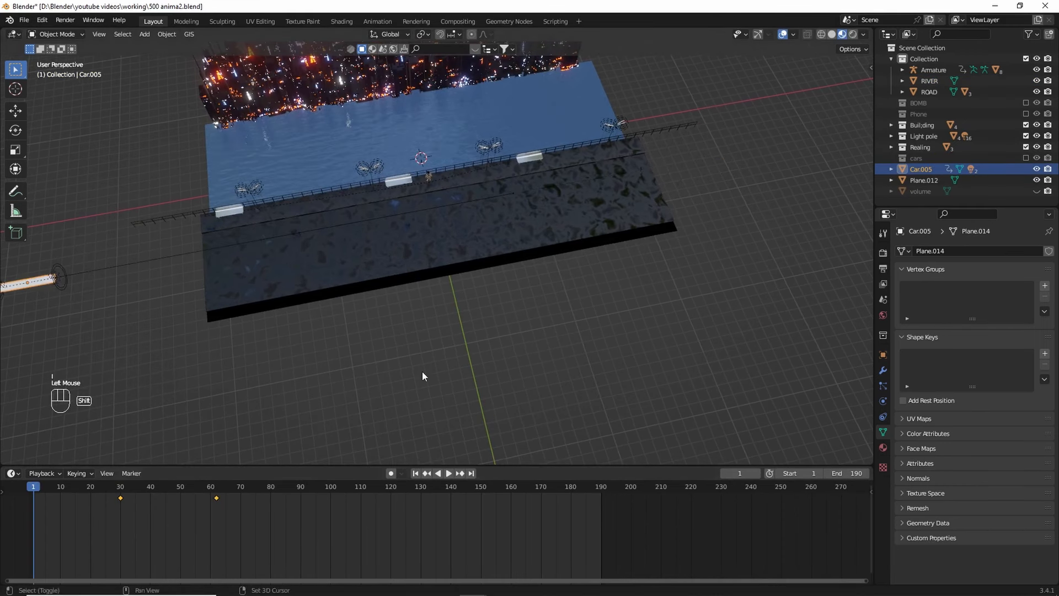
pyautogui.keyDown('shift'); pyautogui.moveTo(422, 371); pyautogui.dragTo(494, 382, button='middle'); pyautogui.keyUp('shift')
pyautogui.press('space')
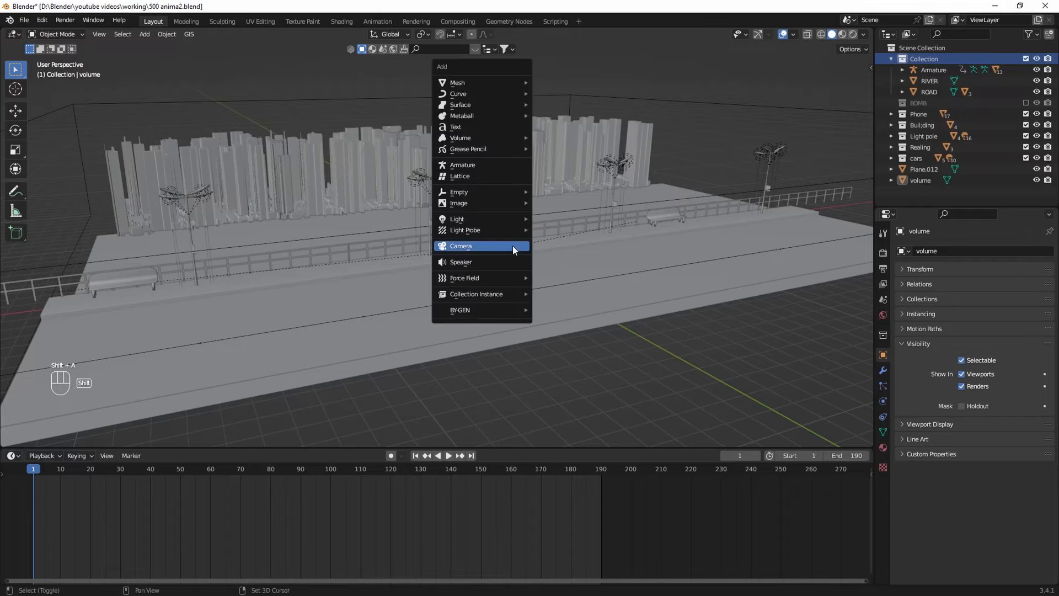
# - Add a camera and align it to a low view along the riverside road, with overlays hidden
pyautogui.click(512, 244)
pyautogui.keyDown('shift'); pyautogui.moveTo(535, 256); pyautogui.dragTo(549, 252, button='middle'); pyautogui.keyUp('shift')
pyautogui.scroll(3, 549, 252)
pyautogui.keyDown('shift'); pyautogui.moveTo(549, 252); pyautogui.dragTo(564, 247, button='middle'); pyautogui.keyUp('shift')
pyautogui.press('ctrl+alt+KP_0')
pyautogui.hotkey('shift', 'alt', 'z')
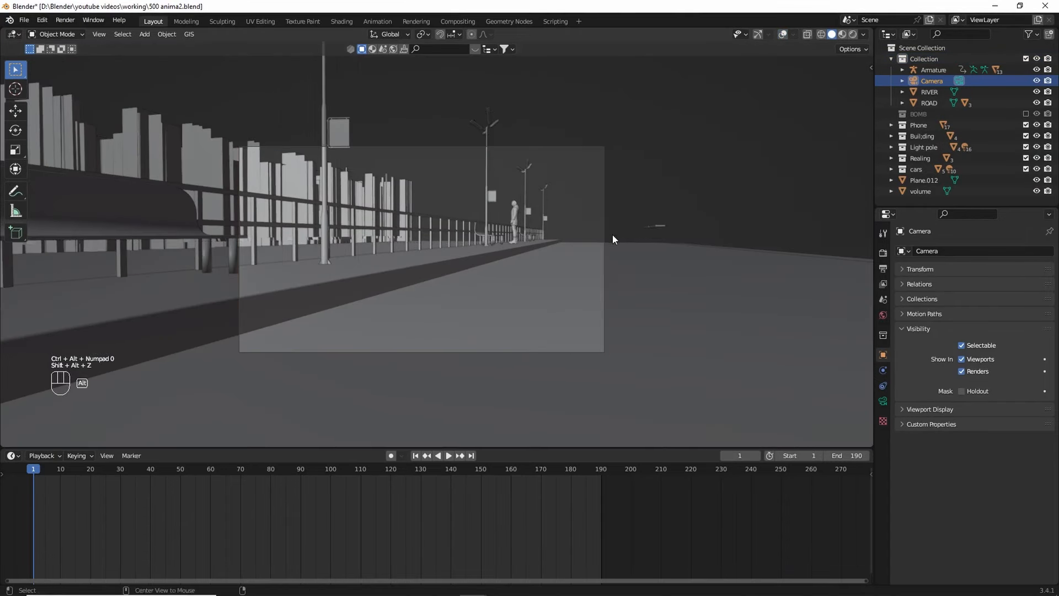
# - Lower the camera about 0.63 m along Z and insert a Location & Rotation keyframe at frame 1
pyautogui.click(932, 81)
pyautogui.press('g')
pyautogui.press('z')
pyautogui.click(473, 326)
pyautogui.press('i')
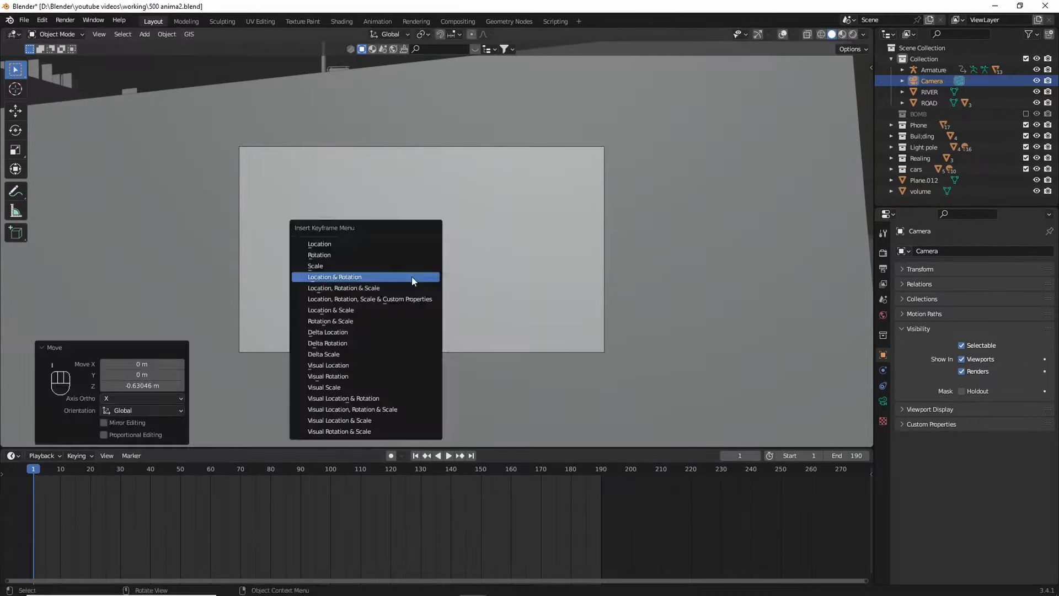
pyautogui.click(411, 277)
# - Raise the camera along Z to just above the road and keyframe it at frame 61
pyautogui.click(214, 469)
pyautogui.press('g')
pyautogui.press('z')
pyautogui.click(419, 293)
pyautogui.press('i')
# - Preview the camera rise from the start and insert another camera keyframe at frame 100
pyautogui.click(418, 456)
pyautogui.press('space')
pyautogui.press('space')
pyautogui.moveTo(94, 478); pyautogui.dragTo(331, 478)
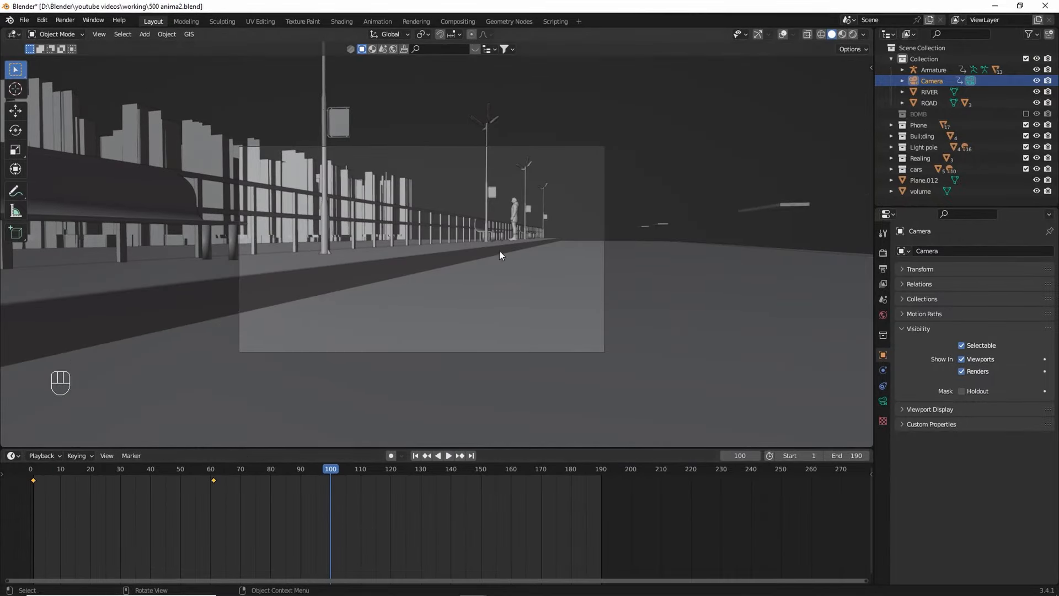
pyautogui.press('i')
pyautogui.moveTo(214, 476); pyautogui.dragTo(229, 477)
# - Switch the timeline to an enlarged Graph Editor and expand the camera's Object Transforms channels
pyautogui.click(11, 456)
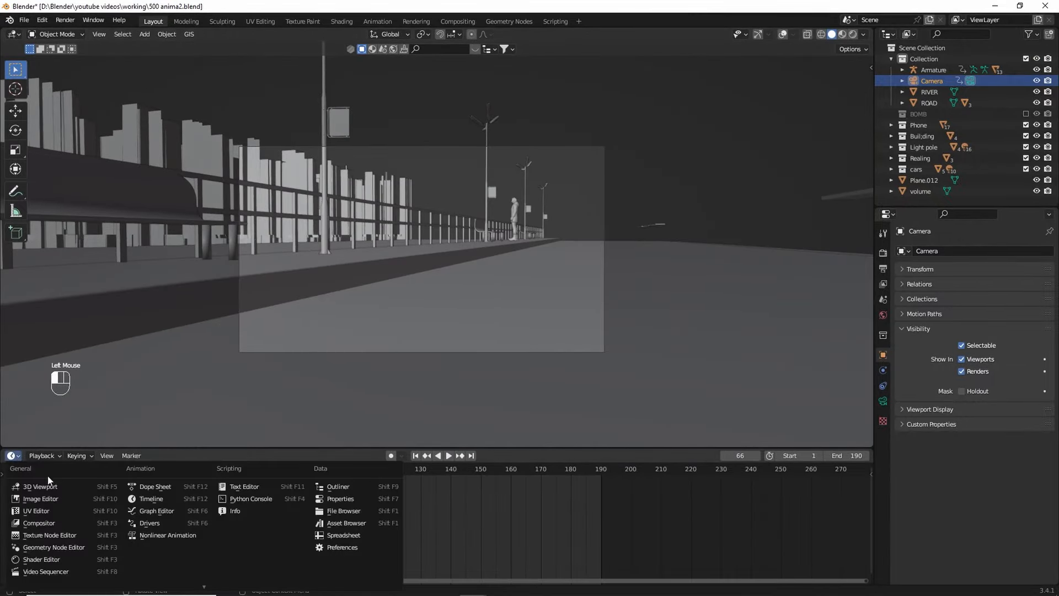
pyautogui.click(187, 506)
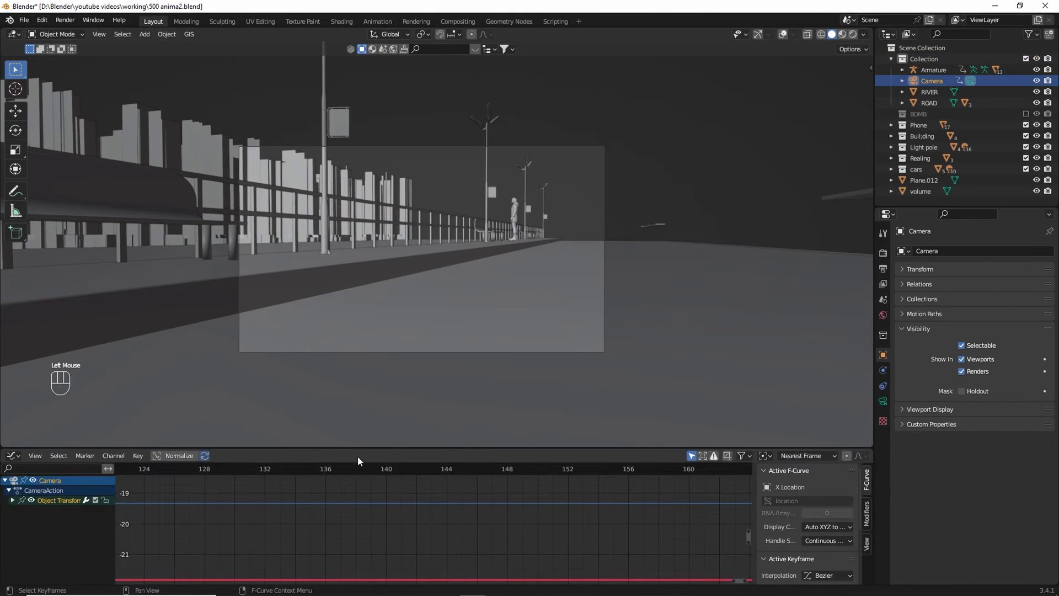
pyautogui.moveTo(356, 448); pyautogui.dragTo(357, 373)
pyautogui.keyDown('ctrl'); pyautogui.moveTo(165, 469); pyautogui.dragTo(137, 457, button='middle'); pyautogui.keyUp('ctrl')
pyautogui.click(12, 425)
# - Add a Noise modifier to the camera's Y Location curve and play back the shake
pyautogui.click(64, 435)
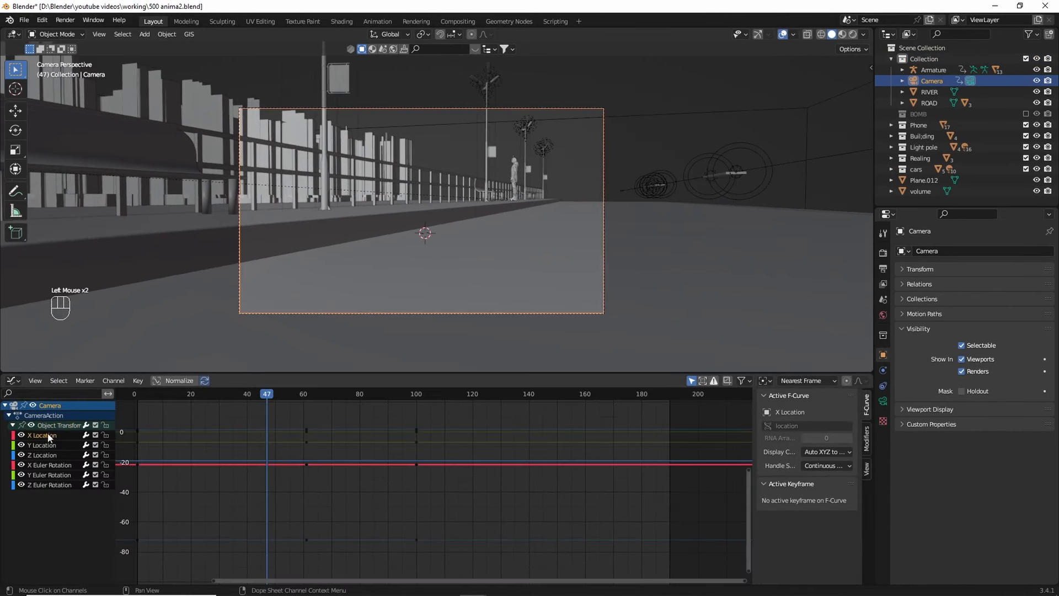
pyautogui.click(34, 445)
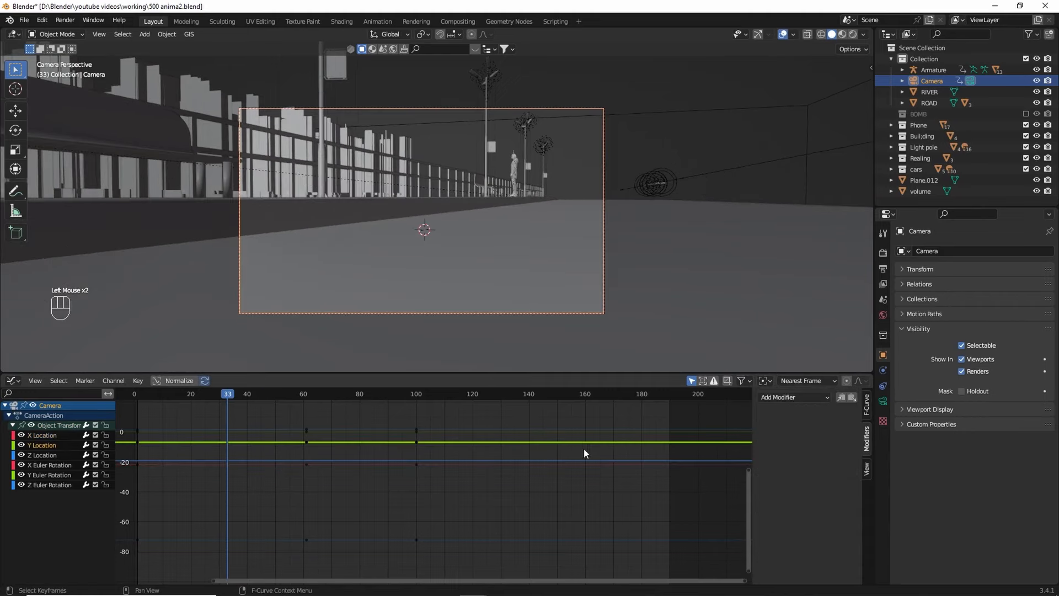
pyautogui.click(809, 401)
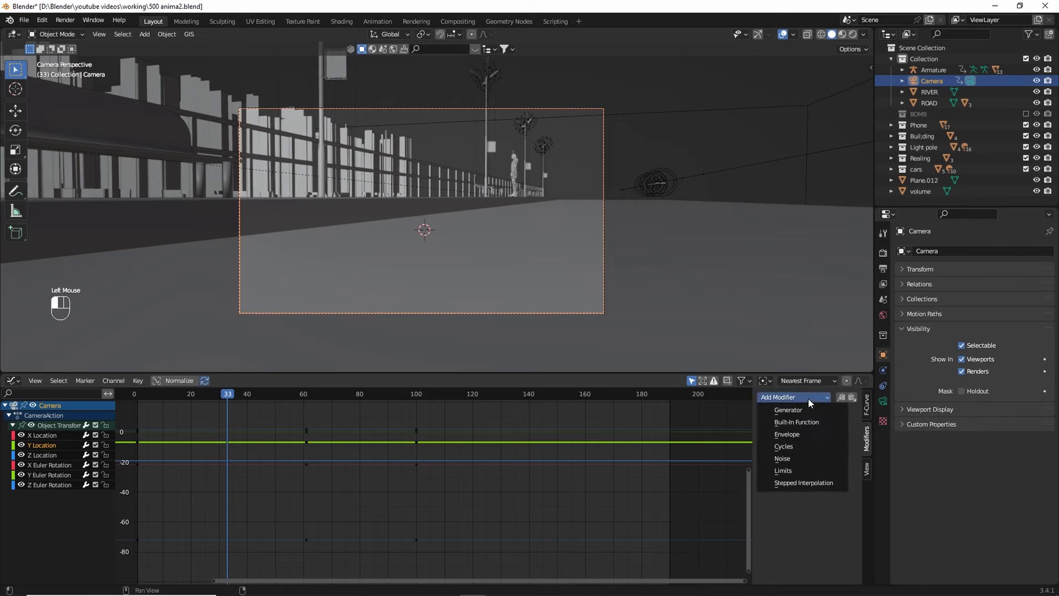
pyautogui.click(803, 456)
pyautogui.press('space')
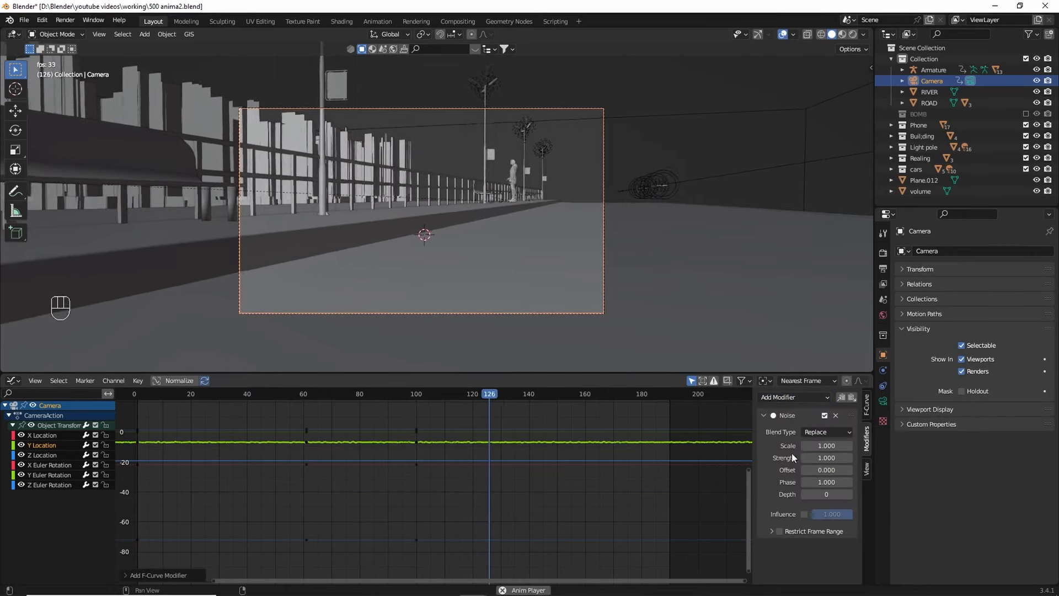
# - Restrict the Y Location noise to a frame range starting at 65 and ending at 75
pyautogui.click(318, 404)
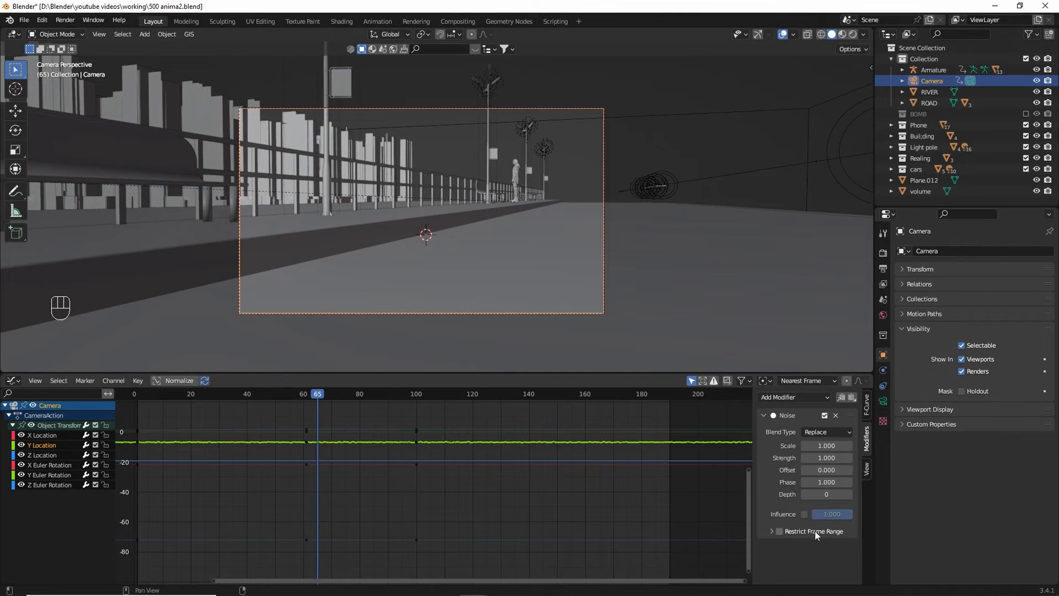
pyautogui.click(780, 530)
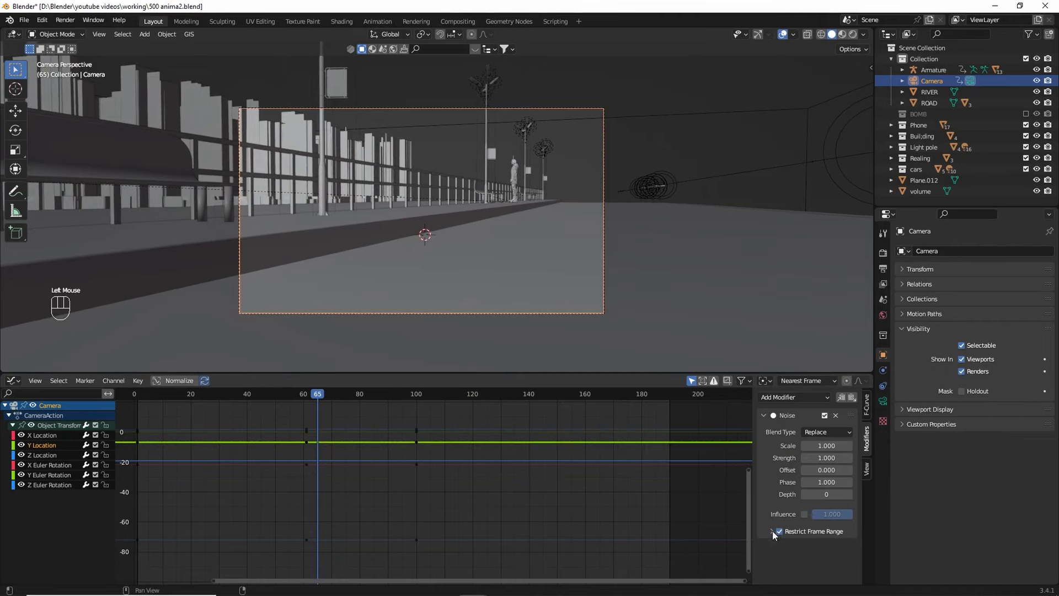
pyautogui.click(772, 530)
pyautogui.scroll(-4, 804, 511)
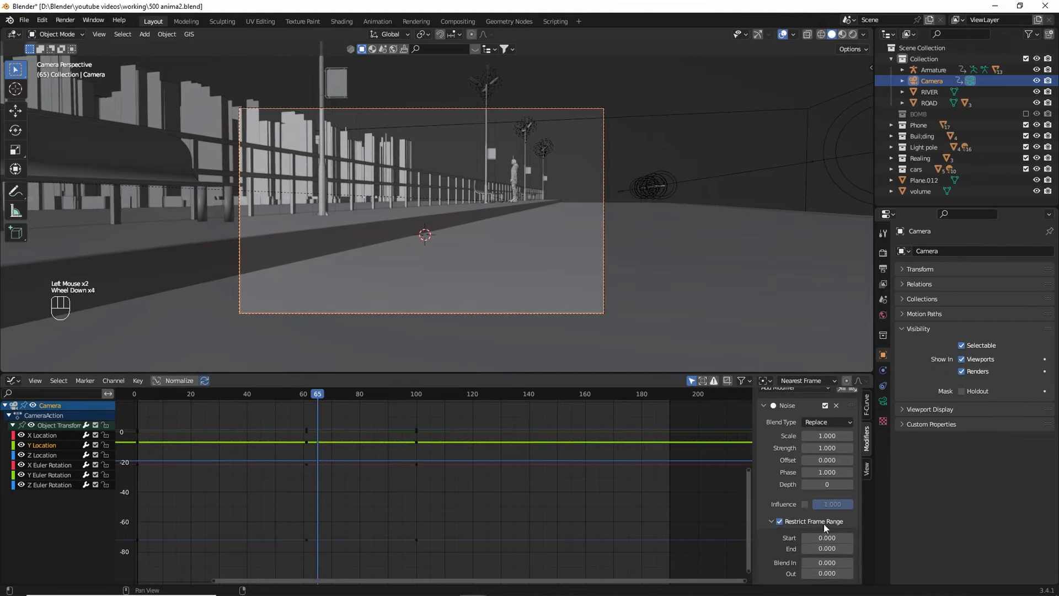
pyautogui.click(833, 537)
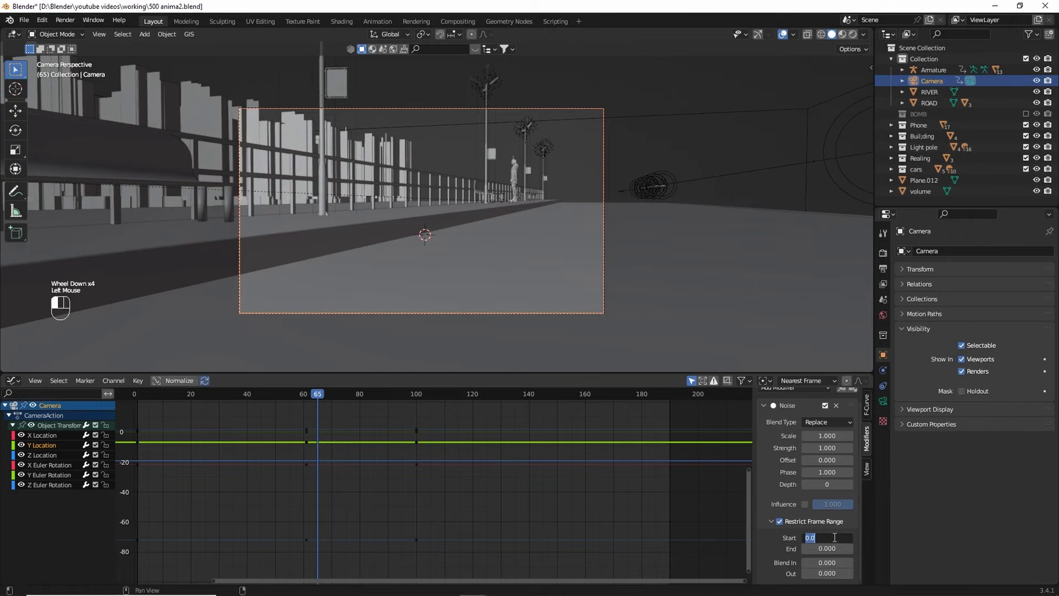
pyautogui.click(830, 549)
pyautogui.write('7')
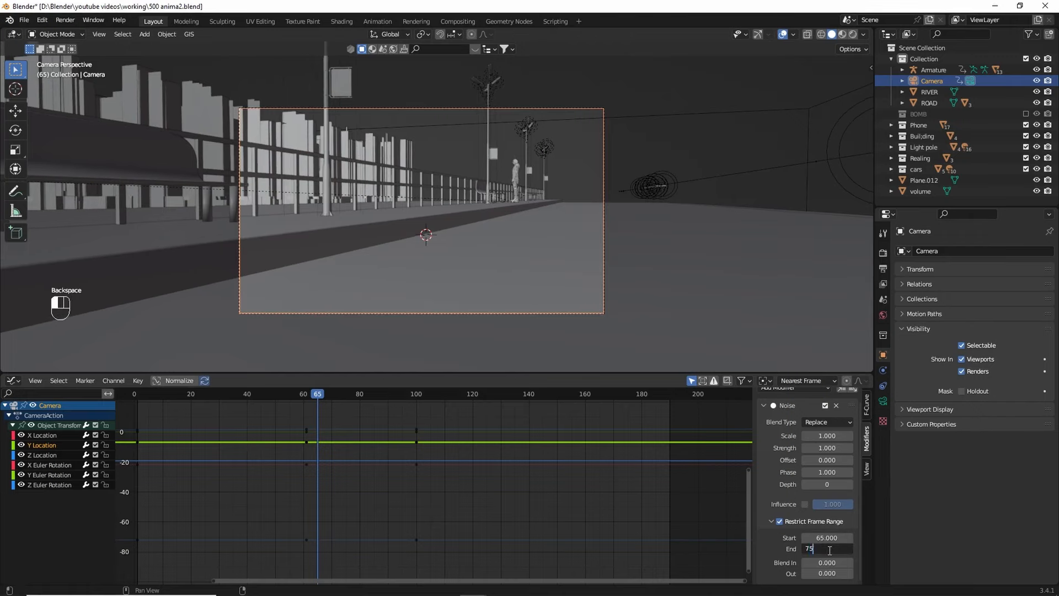
pyautogui.write('5')
pyautogui.press('Return')
# - Set the Y Location noise to scale 0.7 and strength 1.7, preview it briefly, and return to frame 60
pyautogui.keyDown('ctrl'); pyautogui.moveTo(343, 448); pyautogui.dragTo(842, 394, button='middle'); pyautogui.keyUp('ctrl')
pyautogui.moveTo(839, 438); pyautogui.dragTo(822, 438)
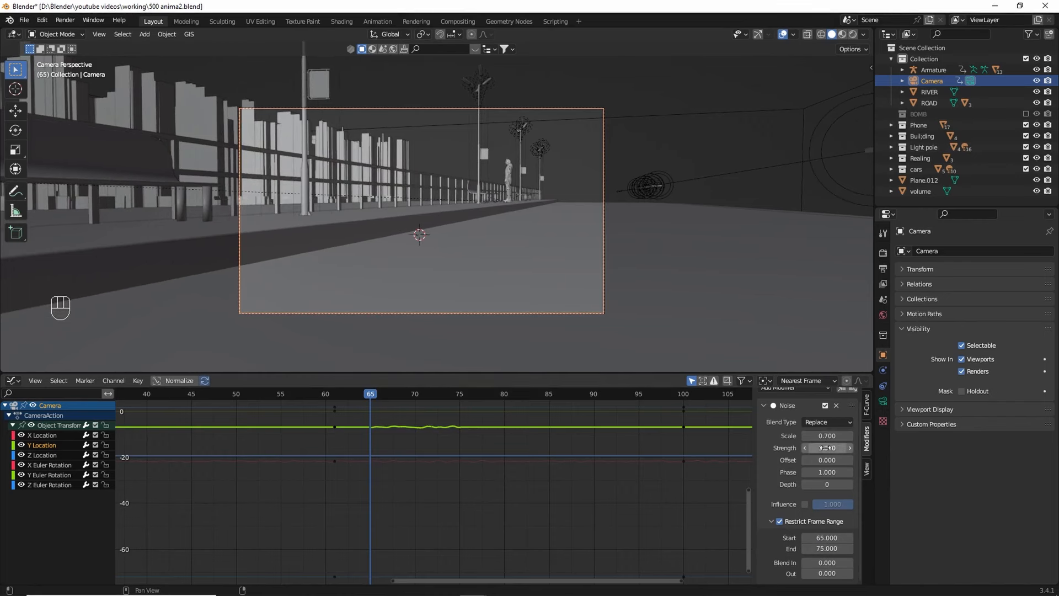
pyautogui.click(867, 469)
pyautogui.press('space')
pyautogui.press('space')
pyautogui.click(324, 393)
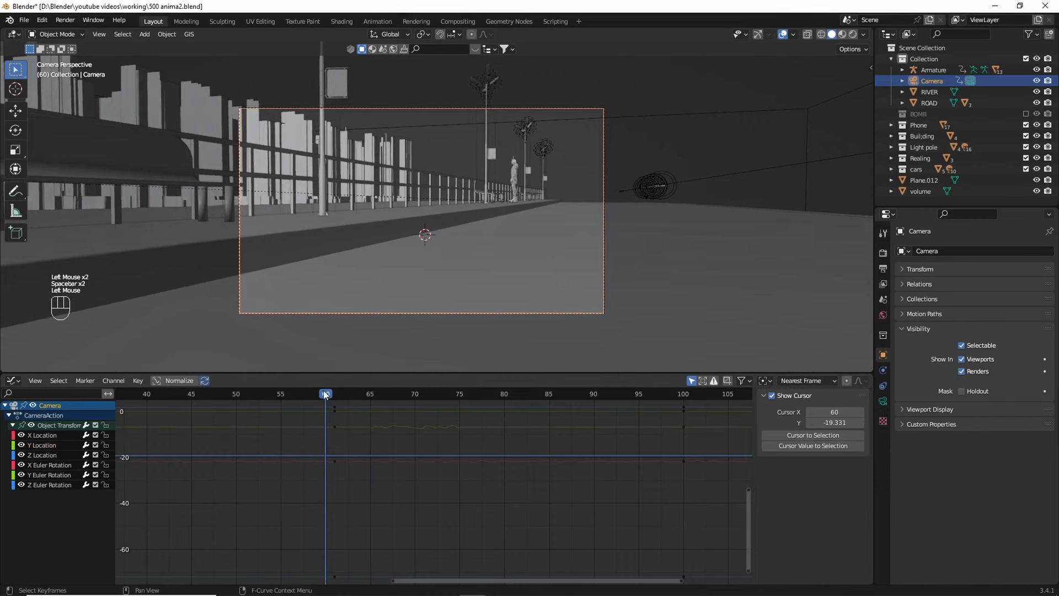
# - Copy the Noise modifier from the camera's Y Location curve and paste it onto the X Location curve
pyautogui.click(54, 435)
pyautogui.click(49, 445)
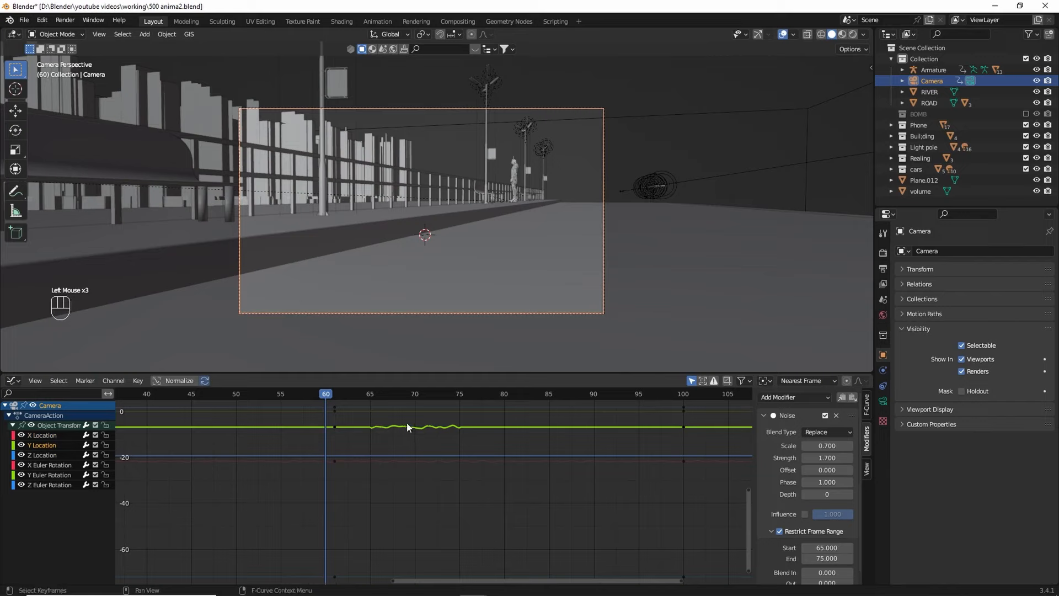
pyautogui.click(842, 398)
pyautogui.click(49, 436)
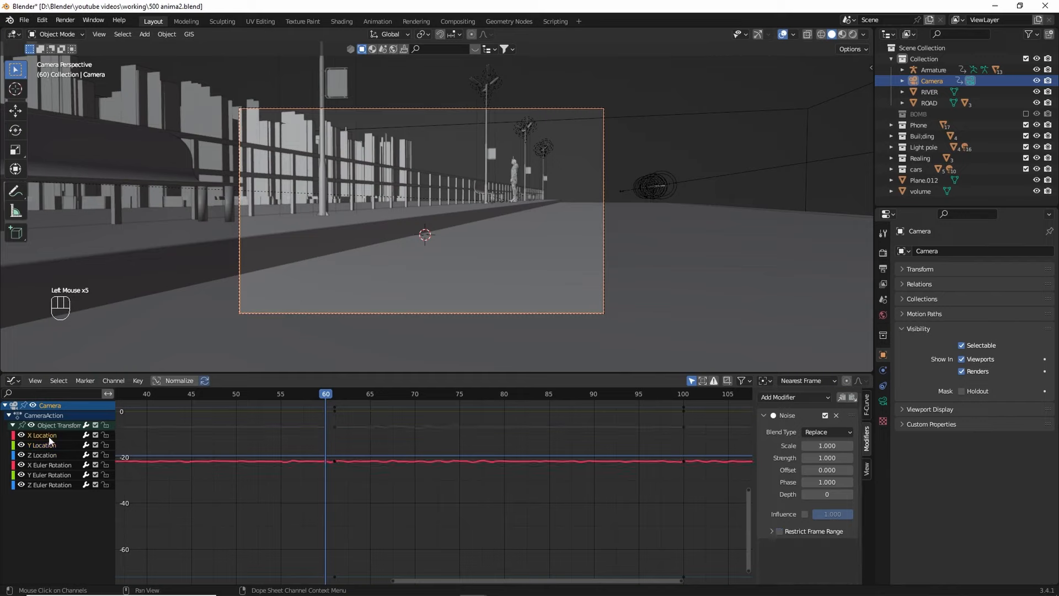
pyautogui.click(853, 398)
# - Play back the camera shake several times, beginning shortly before frame 65
pyautogui.click(289, 394)
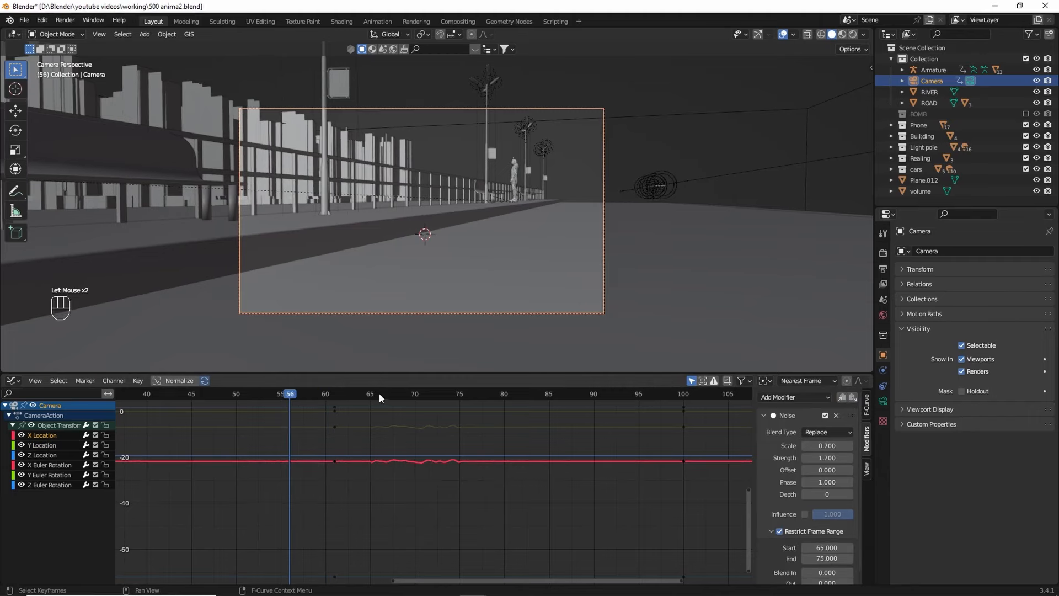
pyautogui.press('space')
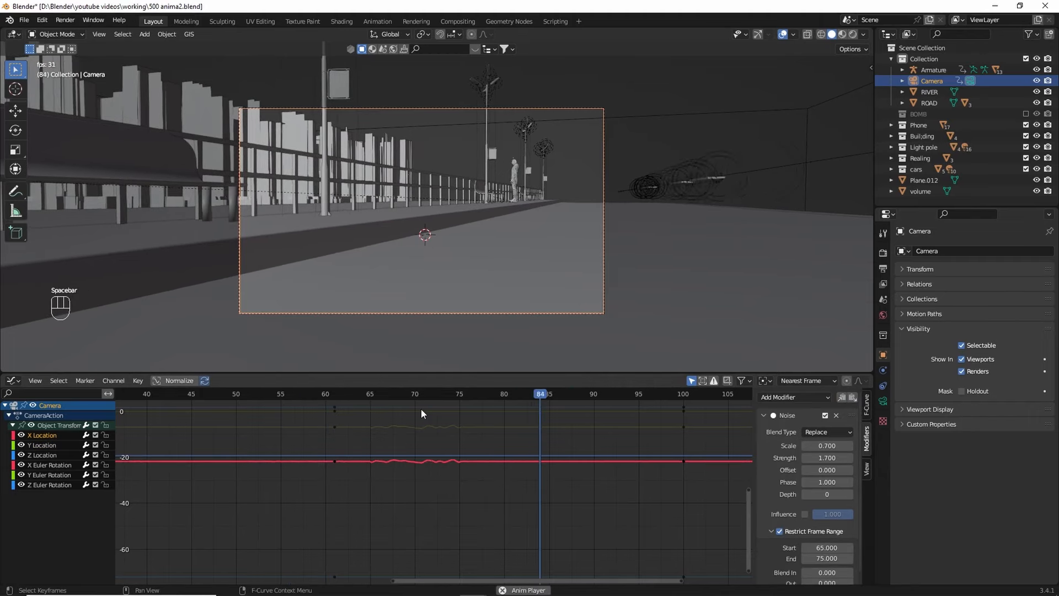
pyautogui.moveTo(298, 395); pyautogui.dragTo(145, 395)
pyautogui.press('space')
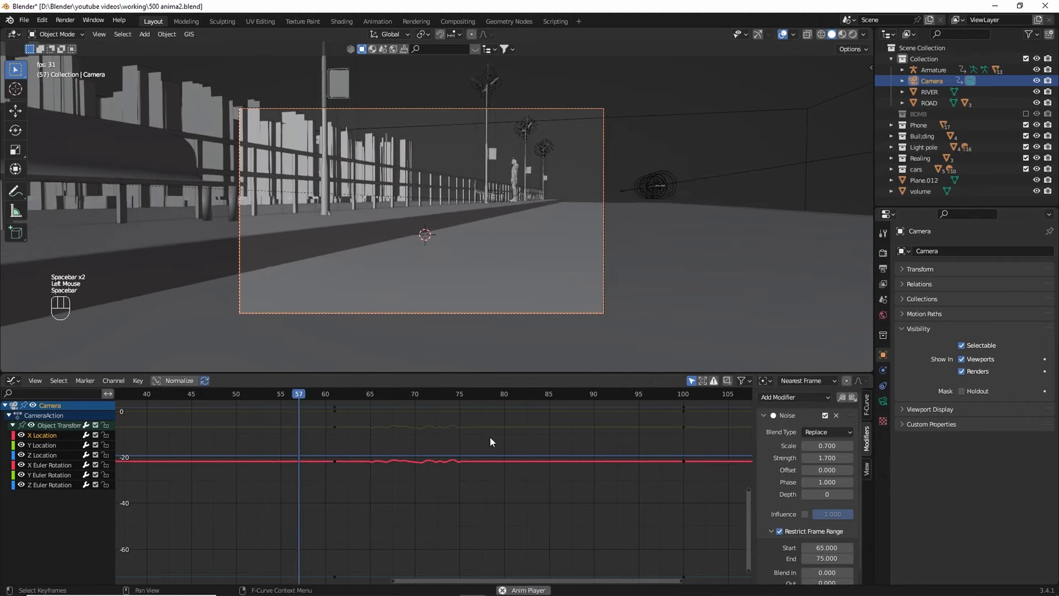
pyautogui.press('space')
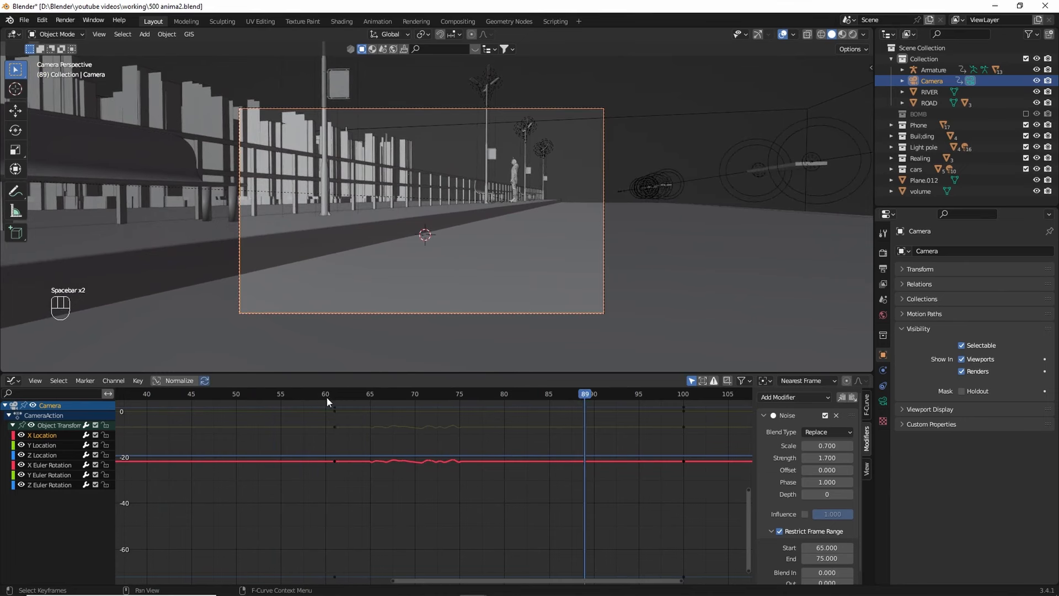
pyautogui.hotkey('shift', 'Left')
pyautogui.press('space')
pyautogui.press('space')
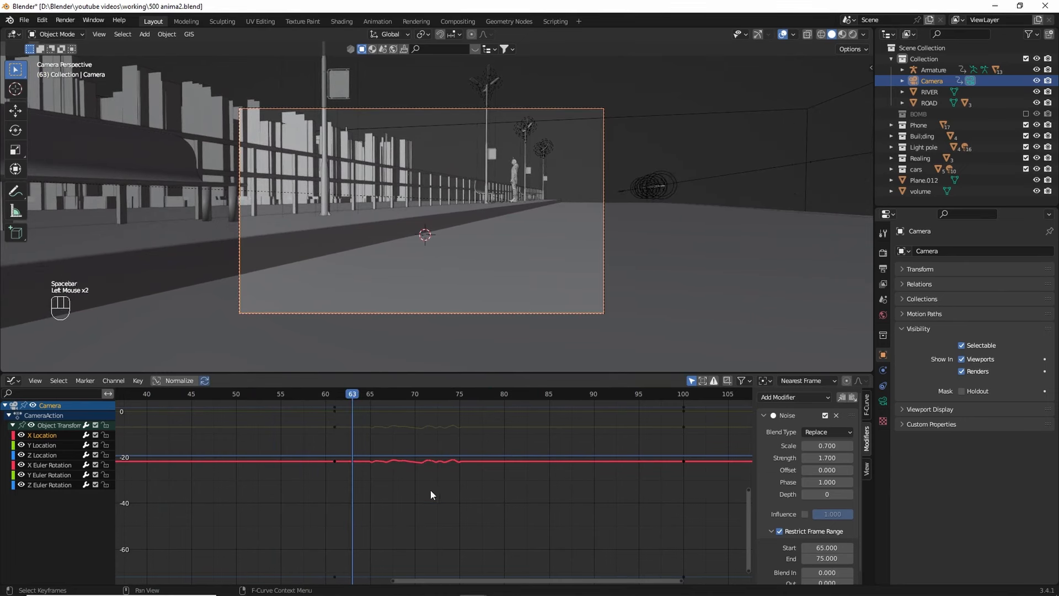
# - Set the noise to scale -0.2 and strength 0.5 on the X and Y Location curves and replay from the start
pyautogui.moveTo(829, 458)
pyautogui.mouseDown()
pyautogui.moveTo(814, 458)
pyautogui.moveTo(817, 446)
pyautogui.mouseUp()
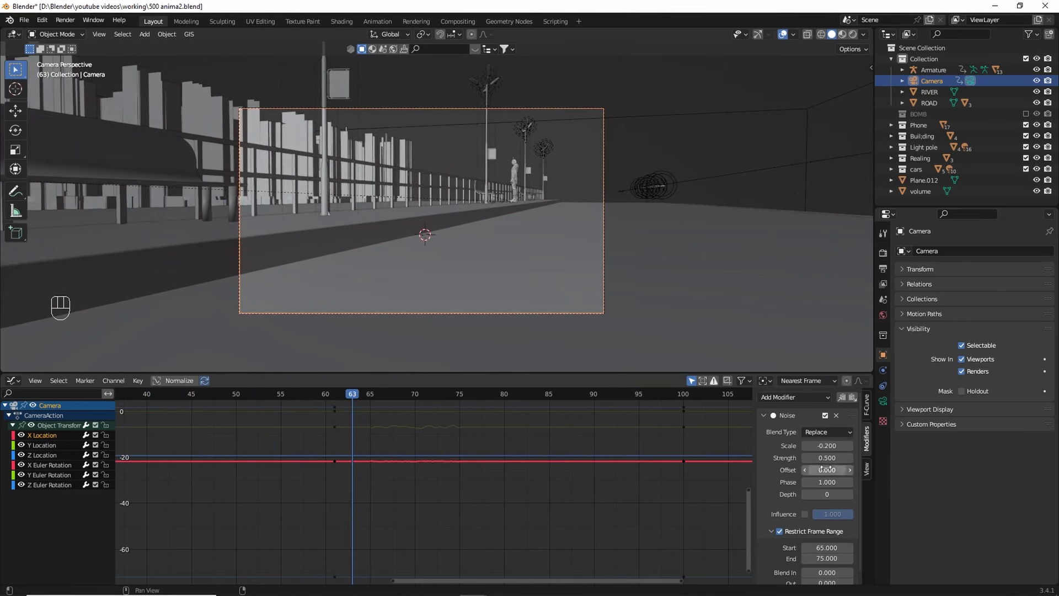
pyautogui.click(314, 427)
pyautogui.press('space')
pyautogui.hotkey('shift', 'Left')
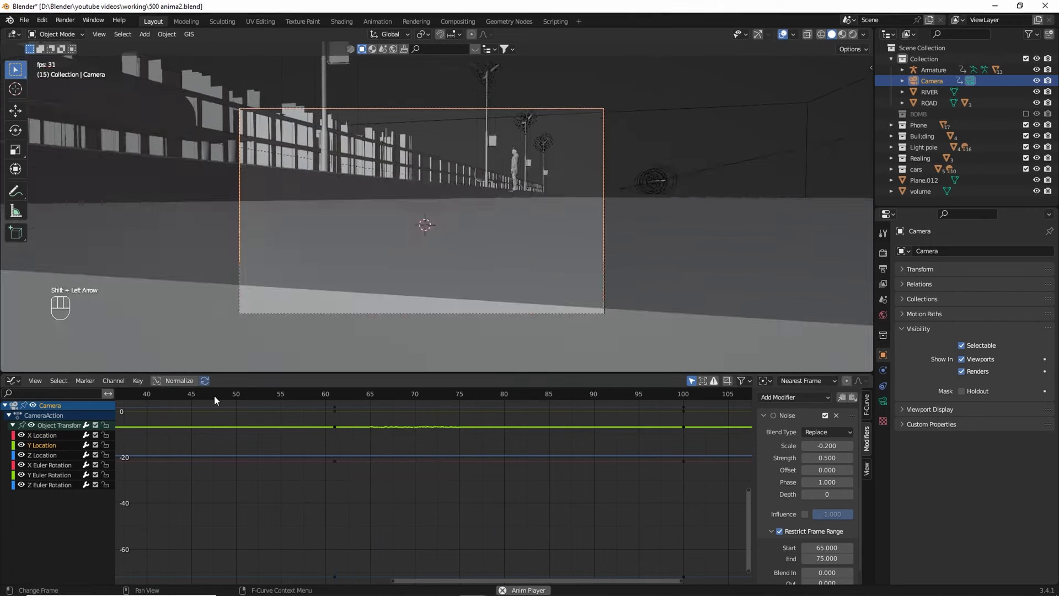
pyautogui.hotkey('shift', 'Left')
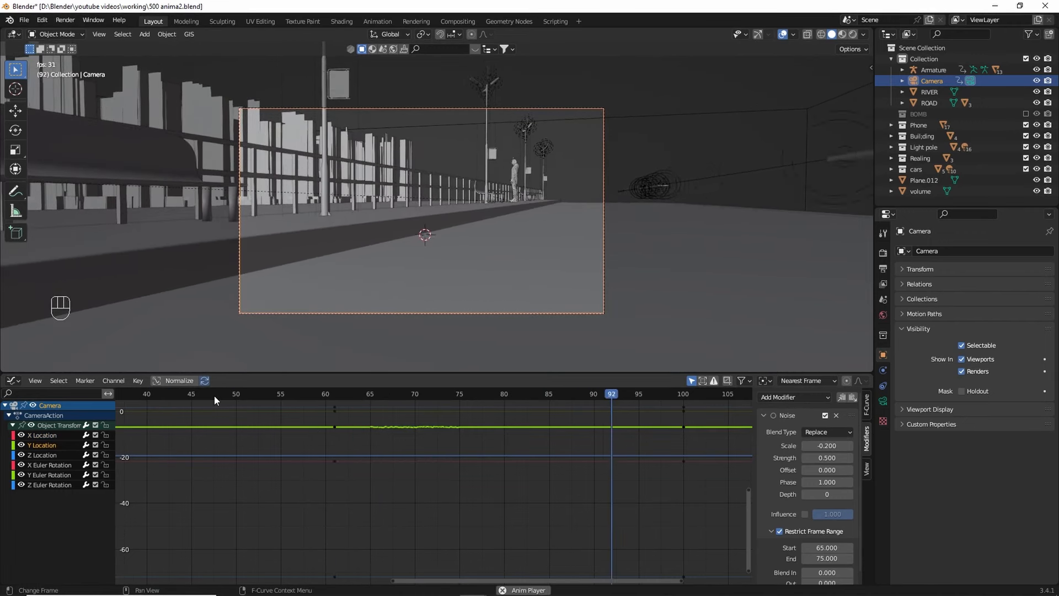
pyautogui.hotkey('shift', 'Left')
# - Examine the firework particles above the city buildings in the finished scene while the animation plays
pyautogui.scroll(-2, 833, 518)
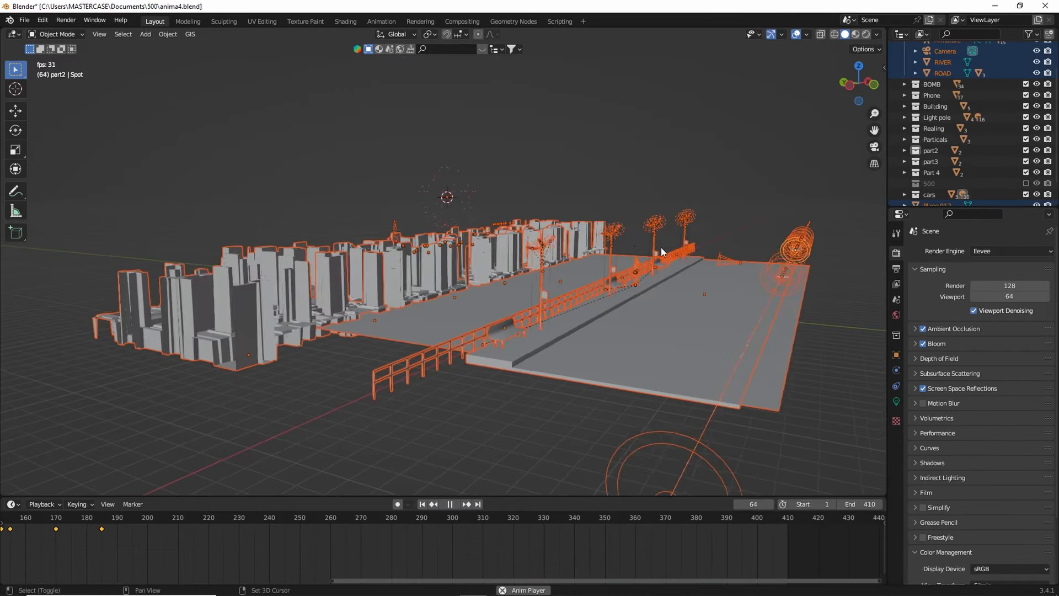
pyautogui.scroll(3, 510, 284)
pyautogui.keyDown('shift'); pyautogui.moveTo(532, 204); pyautogui.dragTo(532, 270, button='middle'); pyautogui.keyUp('shift')
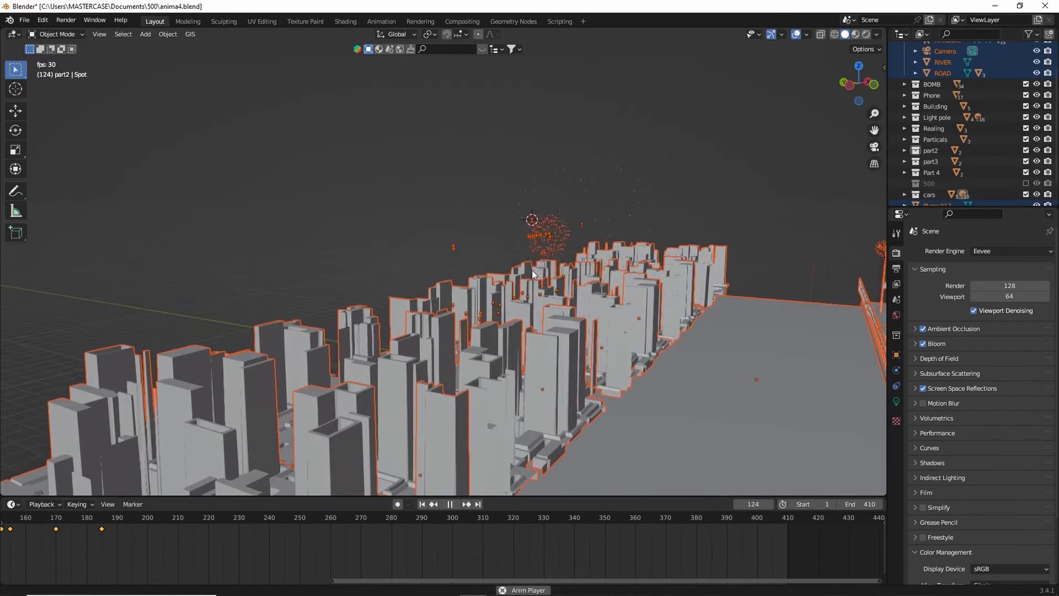
pyautogui.moveTo(561, 226); pyautogui.dragTo(493, 224, button='middle')
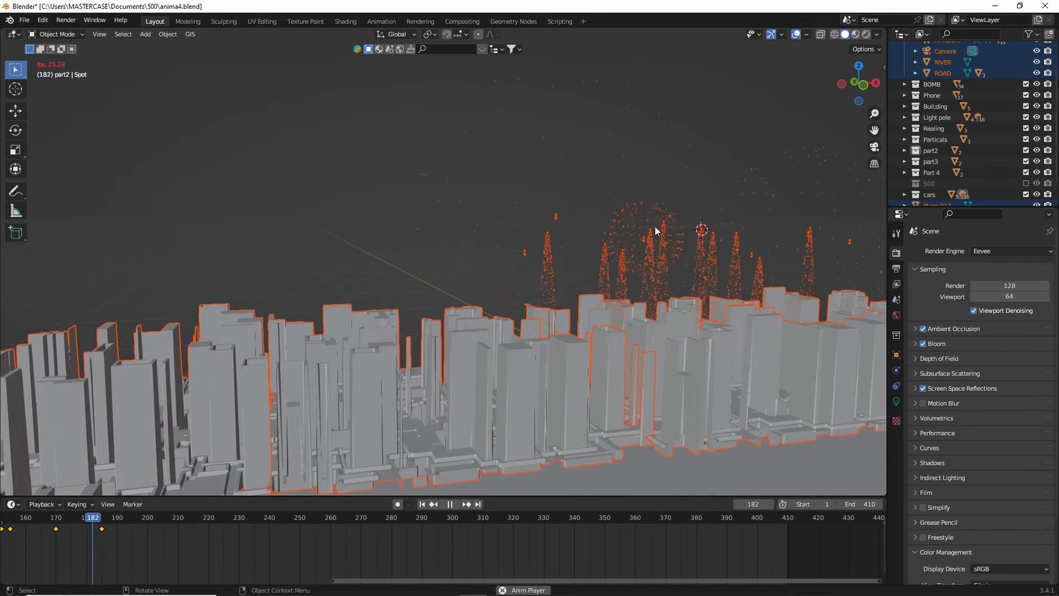
pyautogui.moveTo(666, 238); pyautogui.dragTo(672, 239, button='middle')
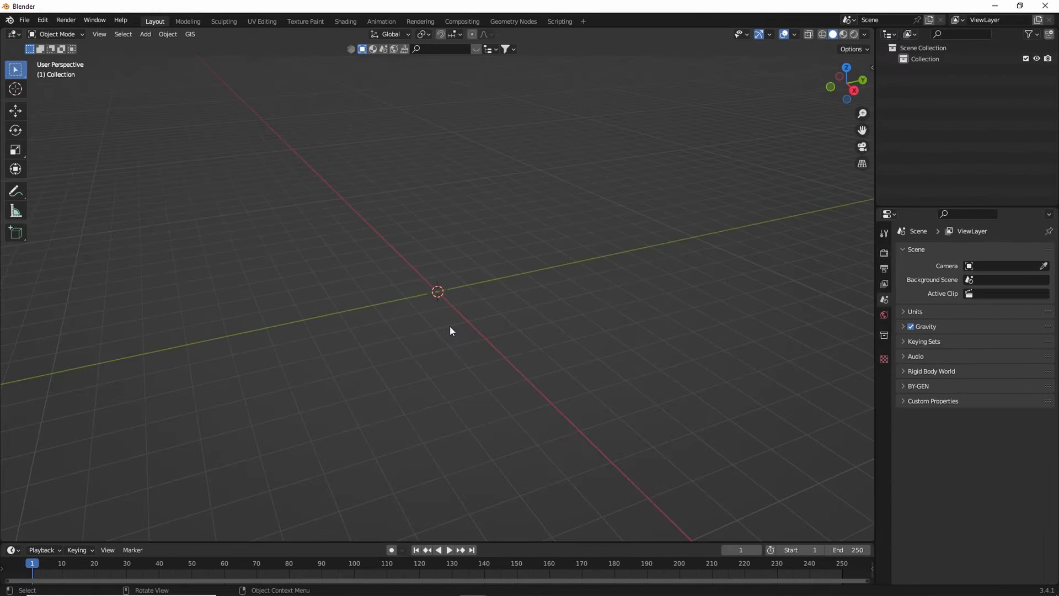
# - Add a UV sphere at the origin of the empty scene and scale it to about 0.3
pyautogui.press('KP_1')
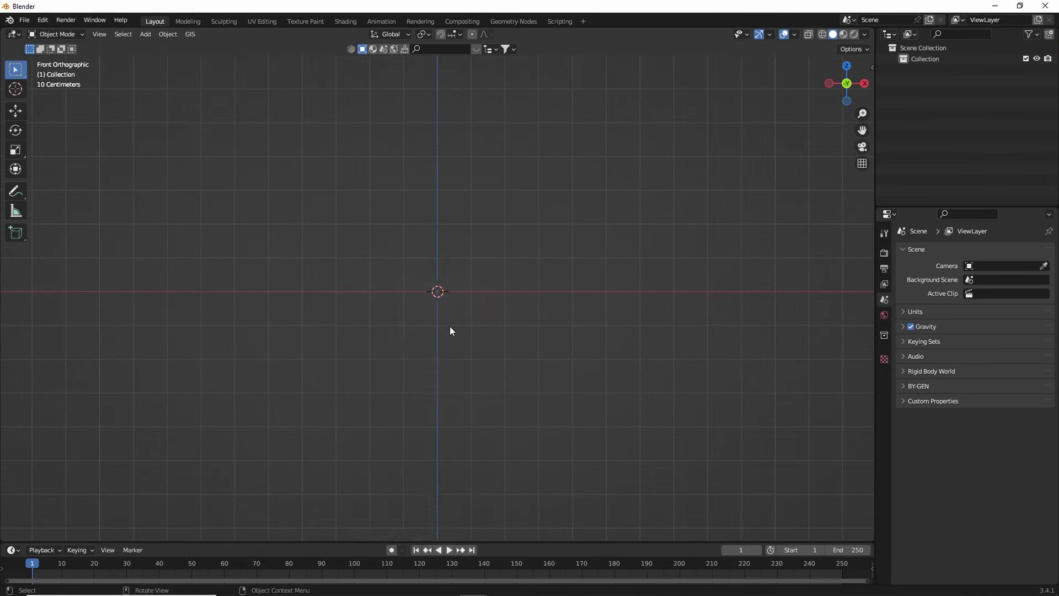
pyautogui.hotkey('shift', 'a')
pyautogui.hotkey('shift', 'a')
pyautogui.moveTo(433, 146)
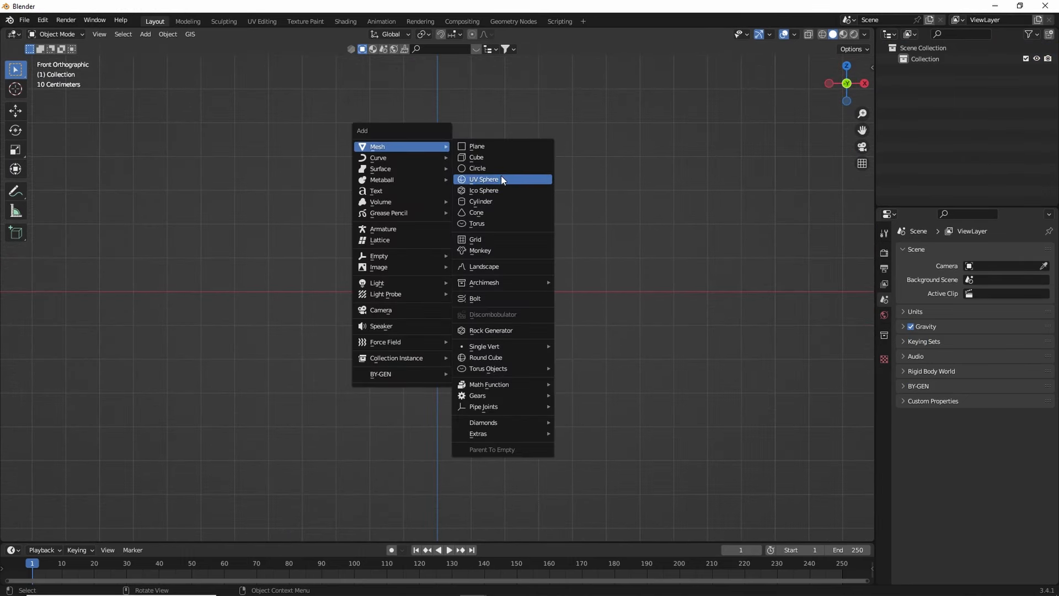
pyautogui.click(501, 177)
pyautogui.press('s')
pyautogui.click(480, 315)
# - Pull the sphere's bottom vertex down with proportional editing to form a teardrop shape
pyautogui.scroll(10, 480, 315)
pyautogui.press('Tab')
pyautogui.click(438, 364)
pyautogui.press('o')
pyautogui.press('g')
pyautogui.scroll(7, 438, 398)
pyautogui.click(439, 445)
pyautogui.press('Tab')
pyautogui.moveTo(552, 334); pyautogui.dragTo(508, 360, button='middle')
pyautogui.scroll(-3, 508, 360)
# - Add a second UV sphere at the origin and scale it to about 0.3 to match the teardrop's rounded top
pyautogui.press('KP_1')
pyautogui.scroll(4, 472, 297)
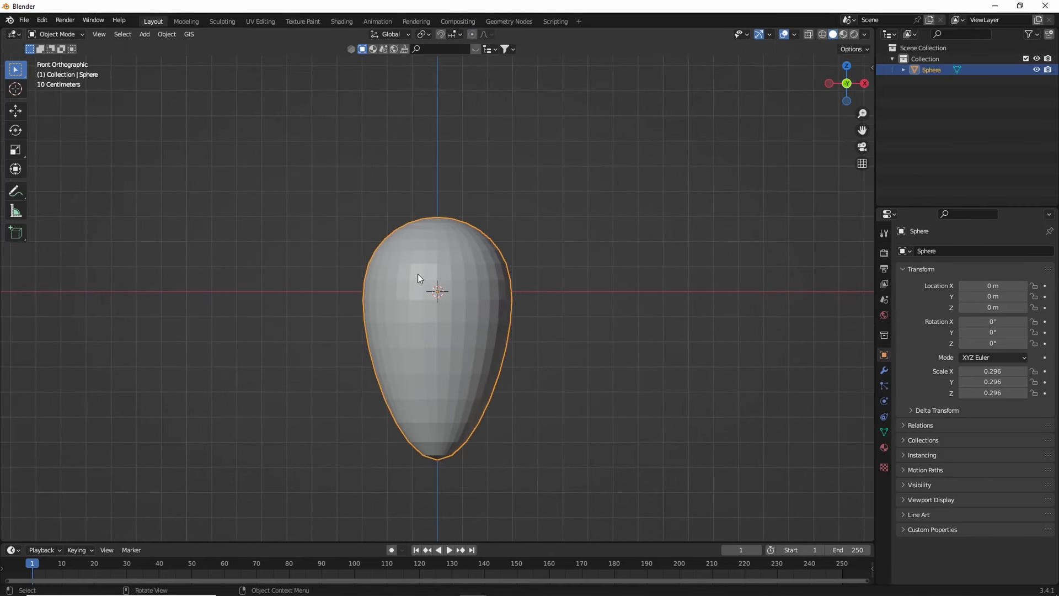
pyautogui.hotkey('shift', 'a')
pyautogui.moveTo(418, 274)
pyautogui.click(492, 307)
pyautogui.press('s')
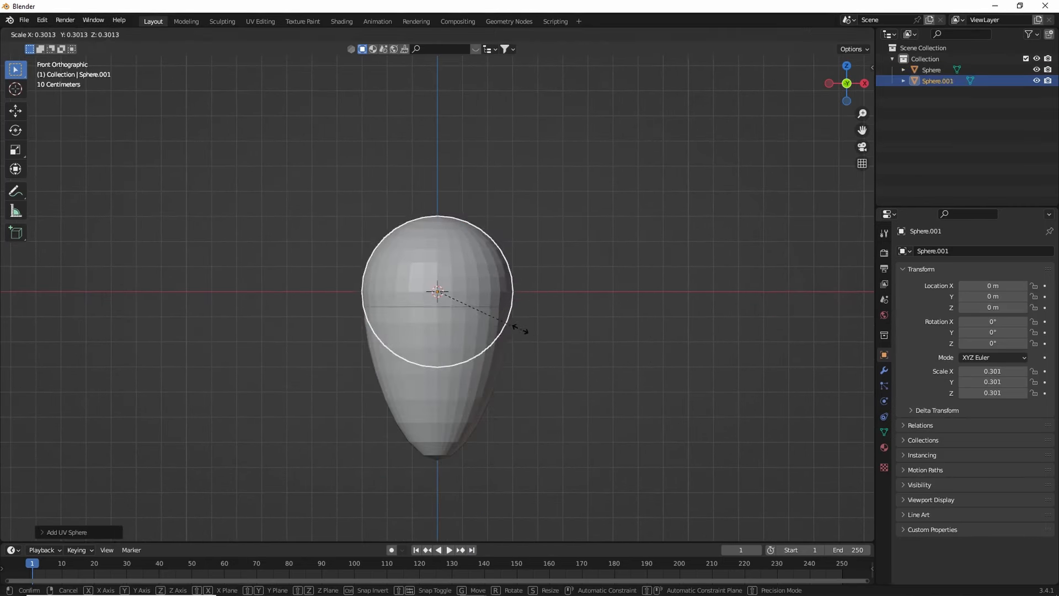
pyautogui.click(525, 329)
# - Add an emitter particle system to the teardrop sphere and play back the emission
pyautogui.click(471, 387)
pyautogui.moveTo(554, 398); pyautogui.dragTo(520, 404, button='middle')
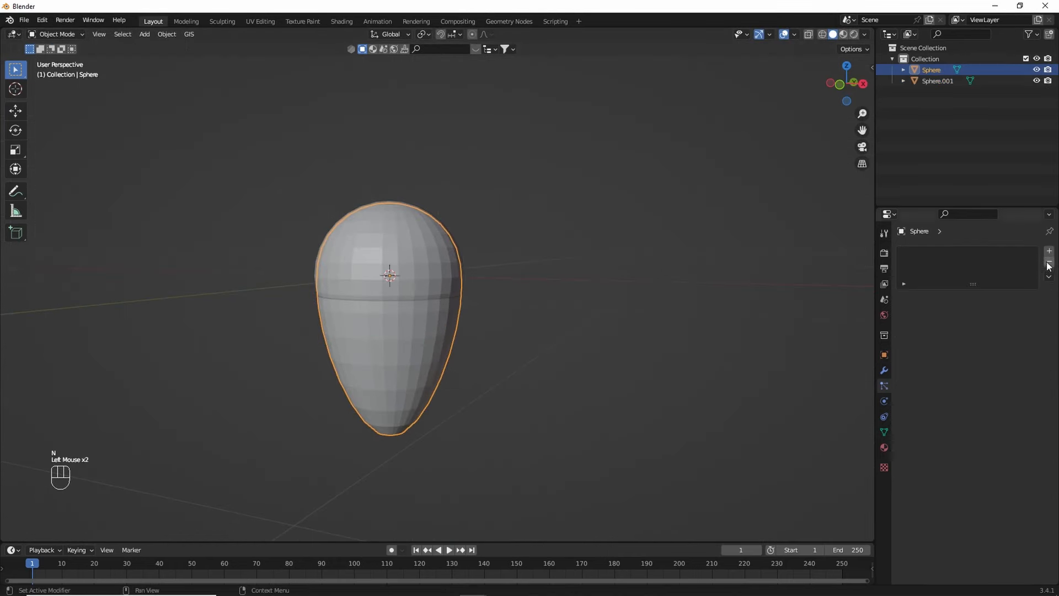
pyautogui.click(1050, 251)
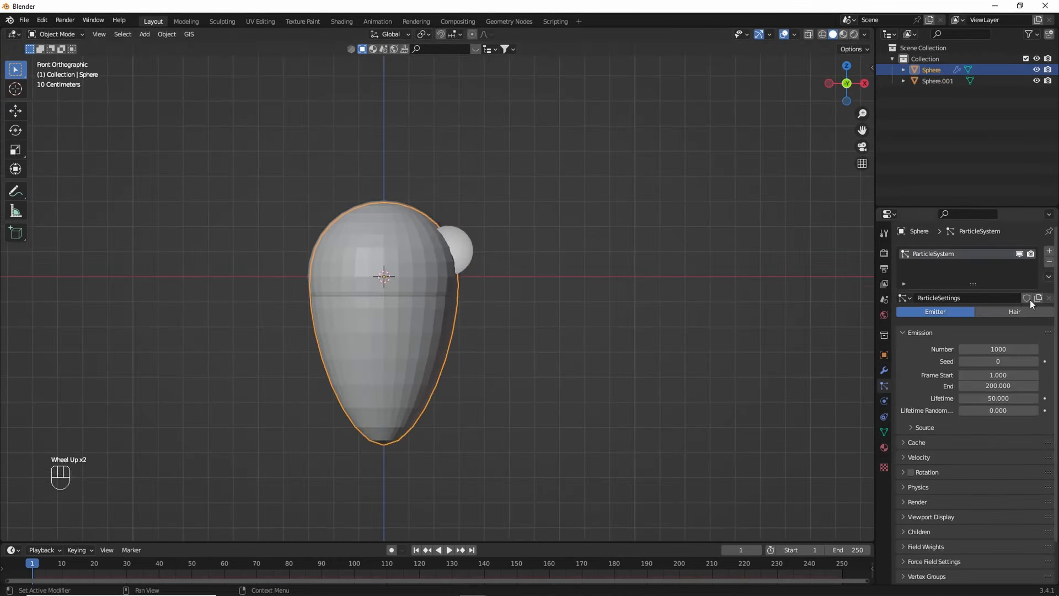
pyautogui.moveTo(552, 309); pyautogui.dragTo(485, 386, button='middle')
pyautogui.press('space')
pyautogui.scroll(-8, 485, 293)
pyautogui.scroll(2, 485, 386)
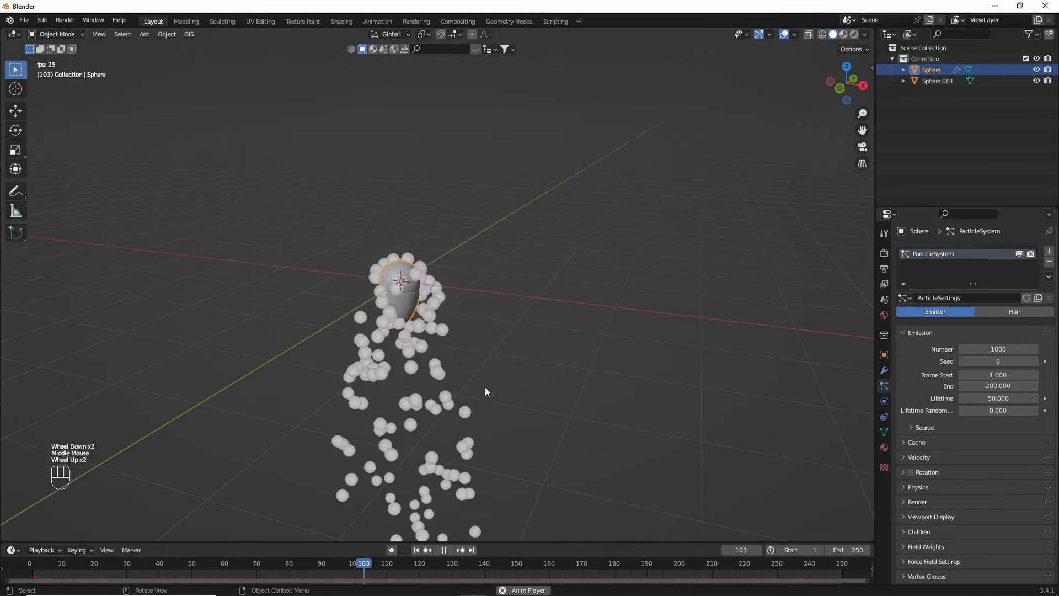
pyautogui.press('space')
# - Add an icosphere with 1 subdivision at about X 5.88 m, away from the emitter, and scale it down
pyautogui.press('KP_7')
pyautogui.scroll(-1, 477, 346)
pyautogui.keyDown('shift'); pyautogui.moveTo(478, 346); pyautogui.dragTo(304, 319, button='middle'); pyautogui.keyUp('shift')
pyautogui.keyDown('shift'); pyautogui.rightClick(522, 273); pyautogui.keyUp('shift')
pyautogui.hotkey('shift', 'a')
pyautogui.moveTo(520, 270)
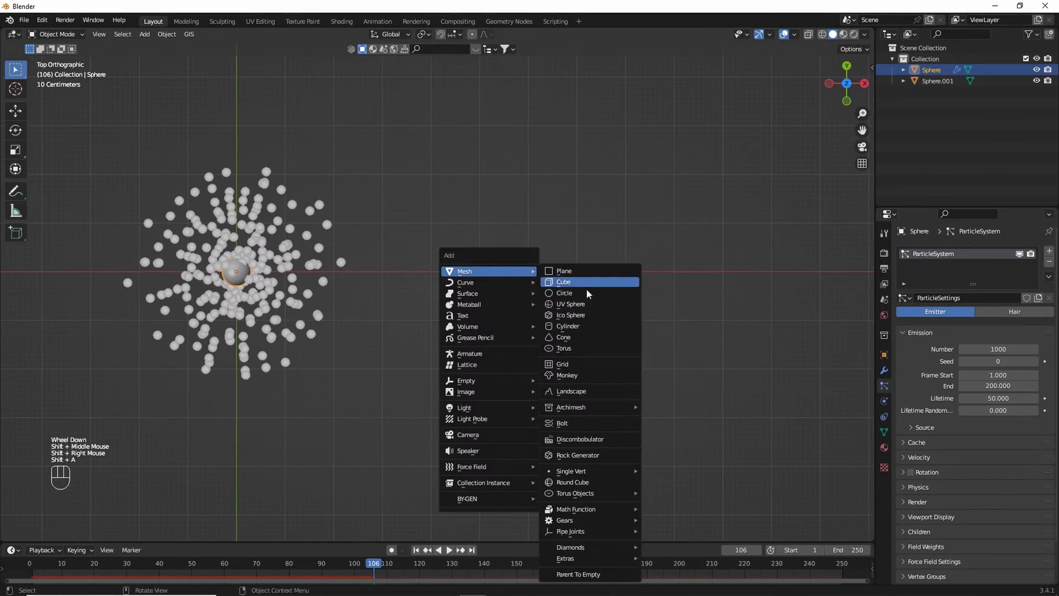
pyautogui.click(602, 312)
pyautogui.moveTo(603, 312); pyautogui.dragTo(563, 265, button='middle')
pyautogui.click(60, 532)
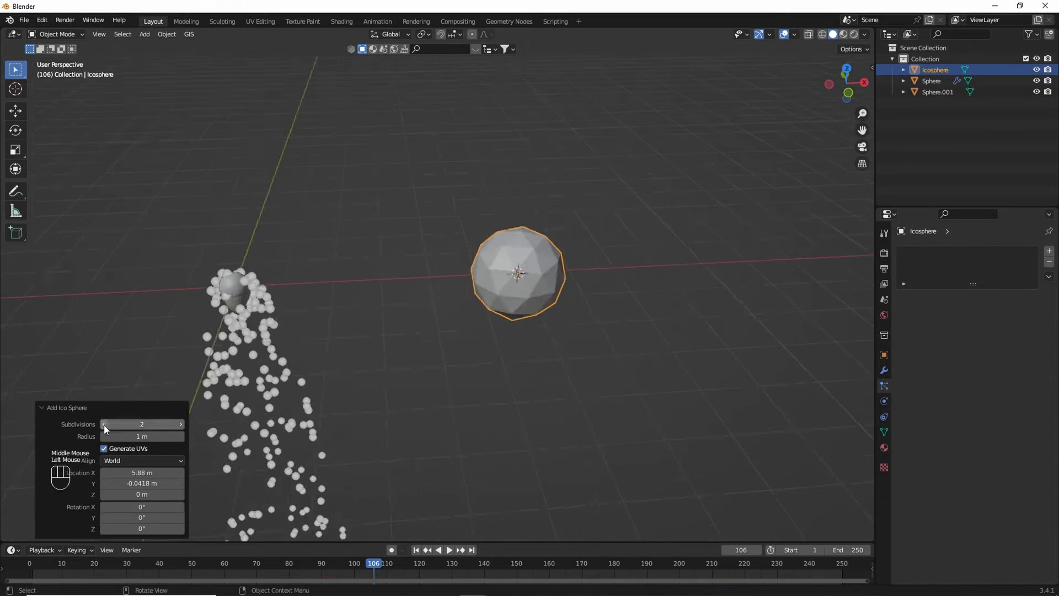
pyautogui.click(105, 424)
pyautogui.hotkey('shift', 'Left')
pyautogui.press('s')
# - Duplicate the icosphere twice along X, stretching the first copy along Z and scaling down the second
pyautogui.hotkey('shift', 'd')
pyautogui.press('x')
pyautogui.click(553, 280)
pyautogui.press('s')
pyautogui.press('z')
pyautogui.hotkey('shift', 'd')
pyautogui.press('x')
pyautogui.click(603, 282)
pyautogui.press('s')
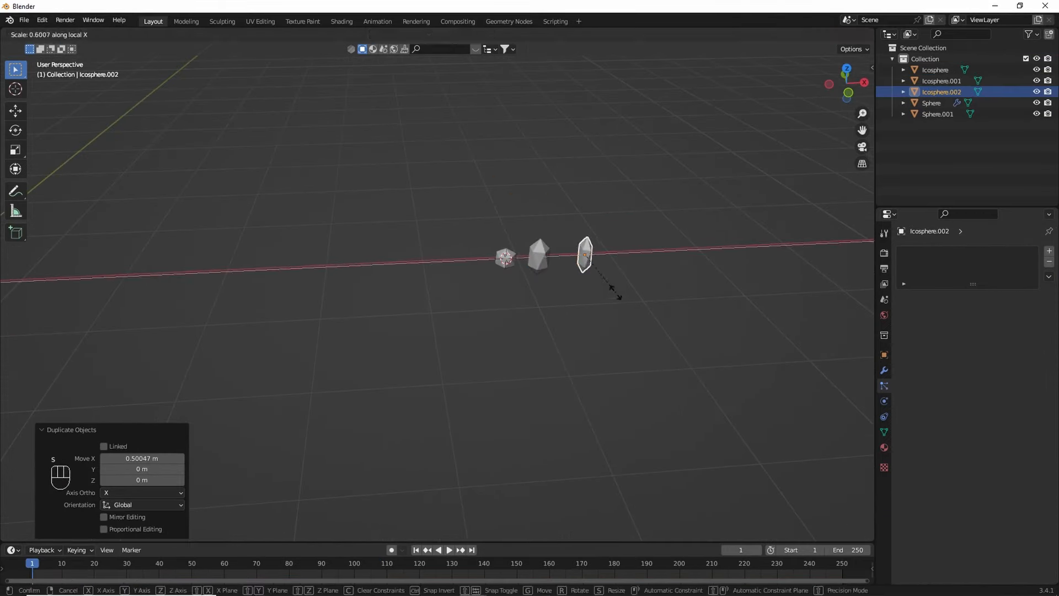
pyautogui.scroll(4, 598, 273)
# - Give the first icosphere a new Emission material with strength 50 and a yellow-orange colour
pyautogui.click(476, 270)
pyautogui.click(885, 447)
pyautogui.click(993, 299)
pyautogui.click(1001, 367)
pyautogui.click(913, 147)
pyautogui.click(1003, 401)
pyautogui.write('50')
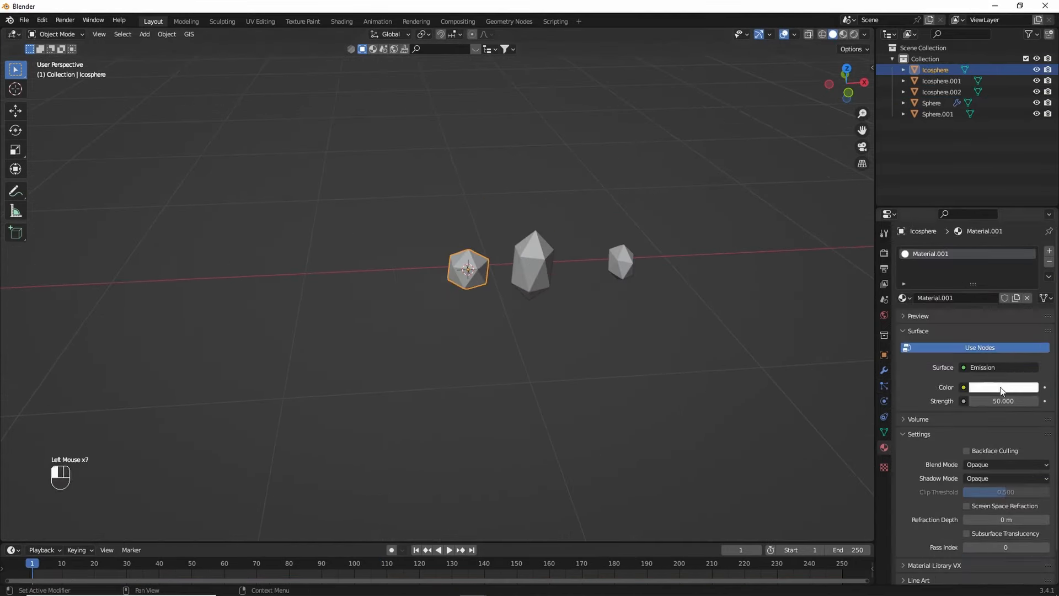
pyautogui.click(1002, 387)
# - Give the other two icospheres emission materials of strength 50, blue for the tall one and pinkish red for the last
pyautogui.click(533, 267)
pyautogui.click(905, 298)
pyautogui.click(933, 316)
pyautogui.click(992, 298)
pyautogui.click(621, 262)
pyautogui.click(905, 298)
pyautogui.click(1003, 387)
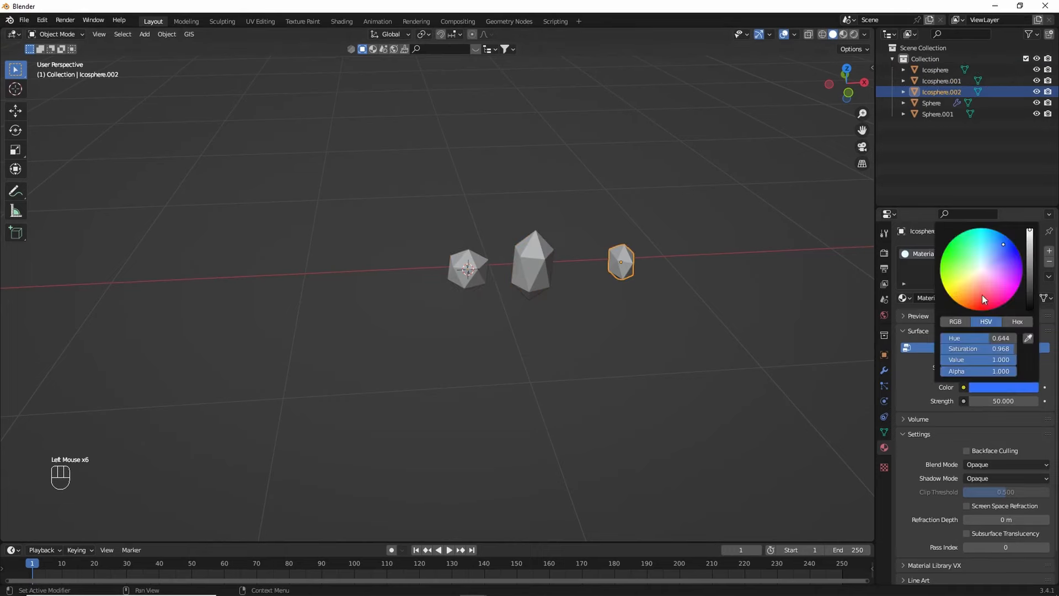
# - Switch the viewport to material preview shading and enable Bloom in the render settings
pyautogui.click(844, 35)
pyautogui.click(885, 254)
pyautogui.click(911, 343)
# - Render the teardrop sphere's particles as objects, using Icosphere as the instance object
pyautogui.keyDown('shift'); pyautogui.moveTo(521, 341); pyautogui.dragTo(756, 340, button='middle'); pyautogui.keyUp('shift')
pyautogui.scroll(-2, 757, 340)
pyautogui.click(223, 309)
pyautogui.click(884, 386)
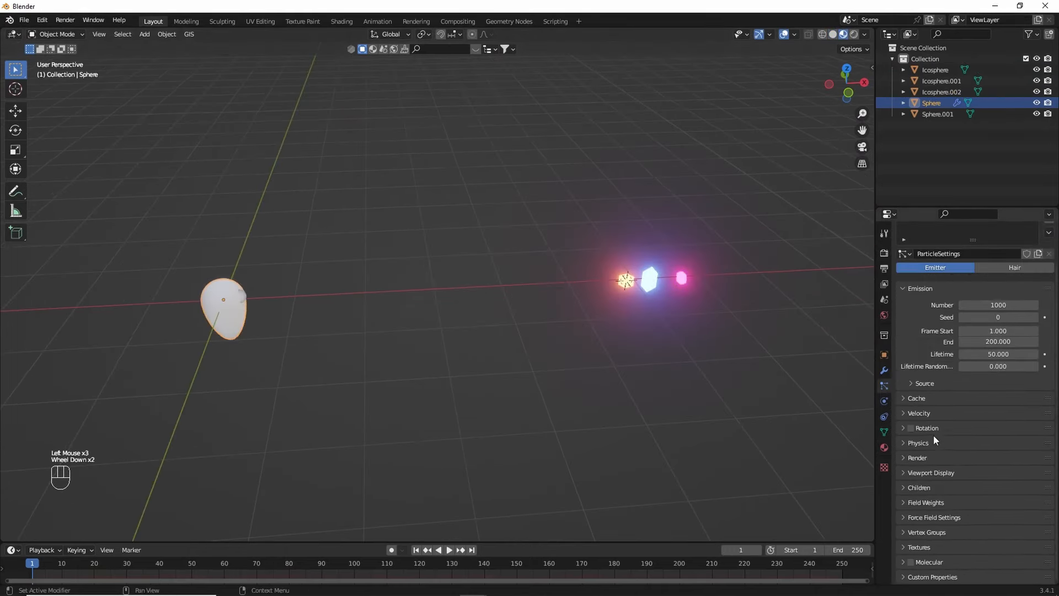
pyautogui.click(926, 460)
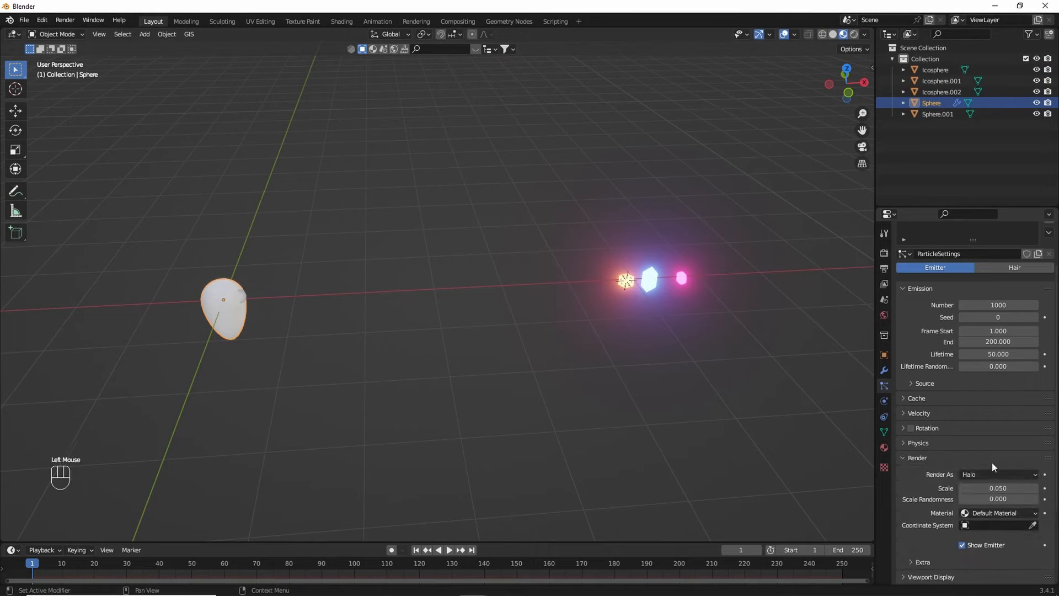
pyautogui.scroll(-1, 992, 462)
pyautogui.click(973, 385)
pyautogui.click(983, 448)
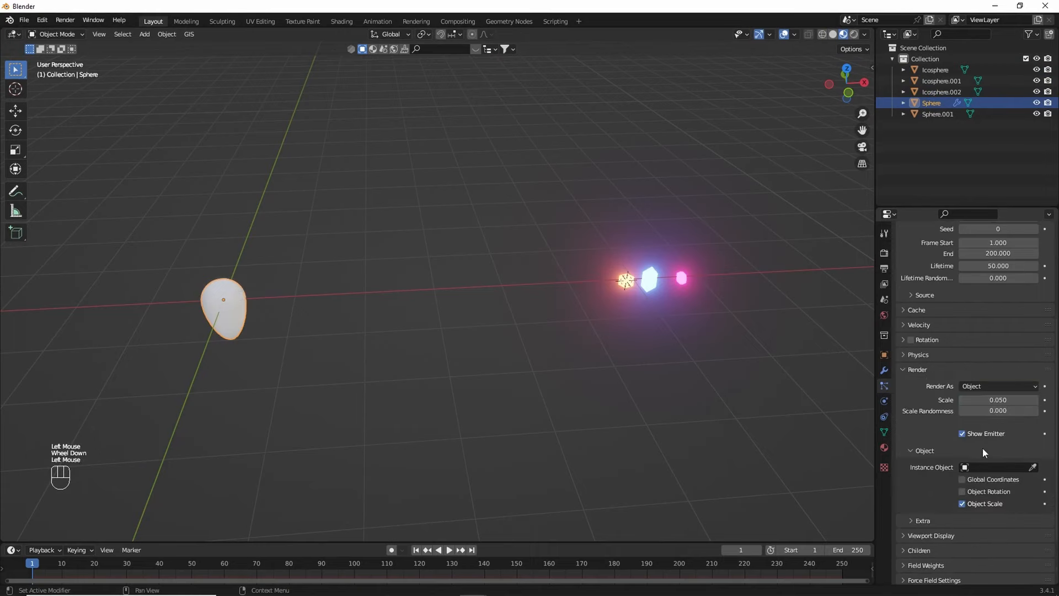
pyautogui.click(974, 467)
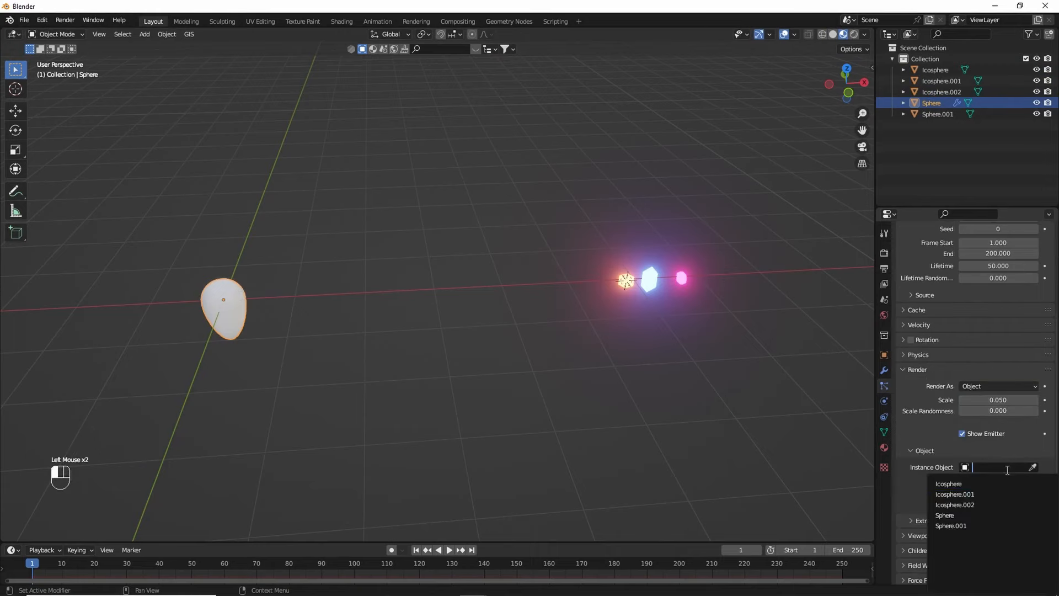
pyautogui.click(962, 485)
# - Play the animation with overlays hidden and examine the particles falling from the teardrop emitter
pyautogui.scroll(2, 521, 363)
pyautogui.keyDown('shift'); pyautogui.moveTo(309, 341); pyautogui.dragTo(660, 313, button='middle'); pyautogui.keyUp('shift')
pyautogui.scroll(-1, 634, 313)
pyautogui.press('KP_1')
pyautogui.scroll(2, 498, 342)
pyautogui.press('space')
pyautogui.hotkey('shift', 'alt', 'z')
pyautogui.press('space')
pyautogui.hotkey('shift', 'alt', 'z')
# - Switch to rendered shading, set the world background strength to 0, and replay the animation from the first frame
pyautogui.click(854, 34)
pyautogui.click(885, 315)
pyautogui.hotkey('shift', 'alt', 'z')
pyautogui.hotkey('shift', 'Left')
pyautogui.press('space')
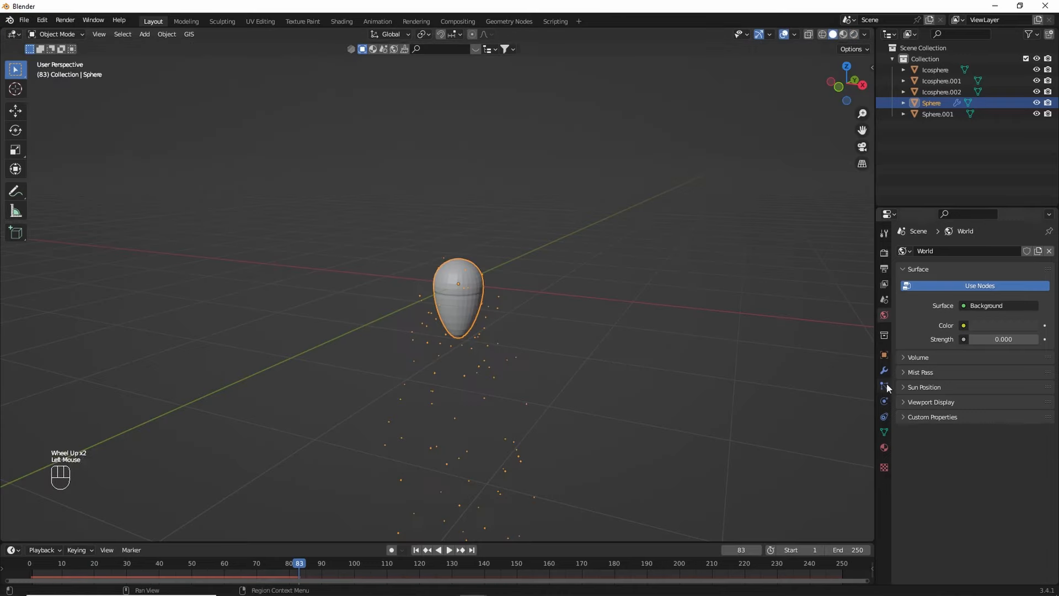
# - In front view, parent the small round sphere to the teardrop sphere
pyautogui.click(884, 385)
pyautogui.click(637, 375)
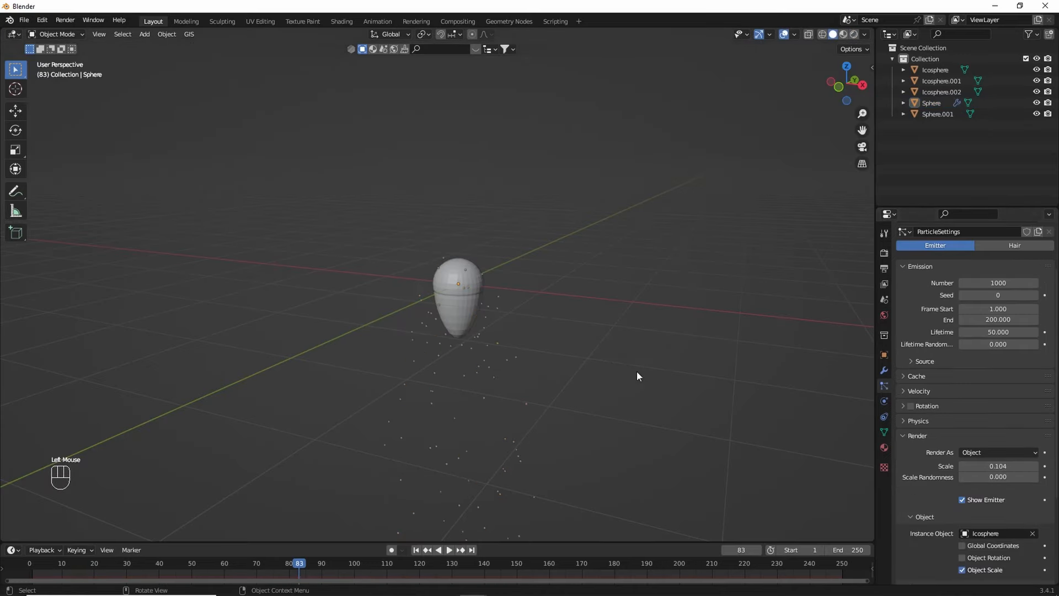
pyautogui.moveTo(521, 542); pyautogui.dragTo(524, 490)
pyautogui.press('KP_1')
pyautogui.click(445, 264)
pyautogui.keyDown('shift'); pyautogui.click(446, 268); pyautogui.keyUp('shift')
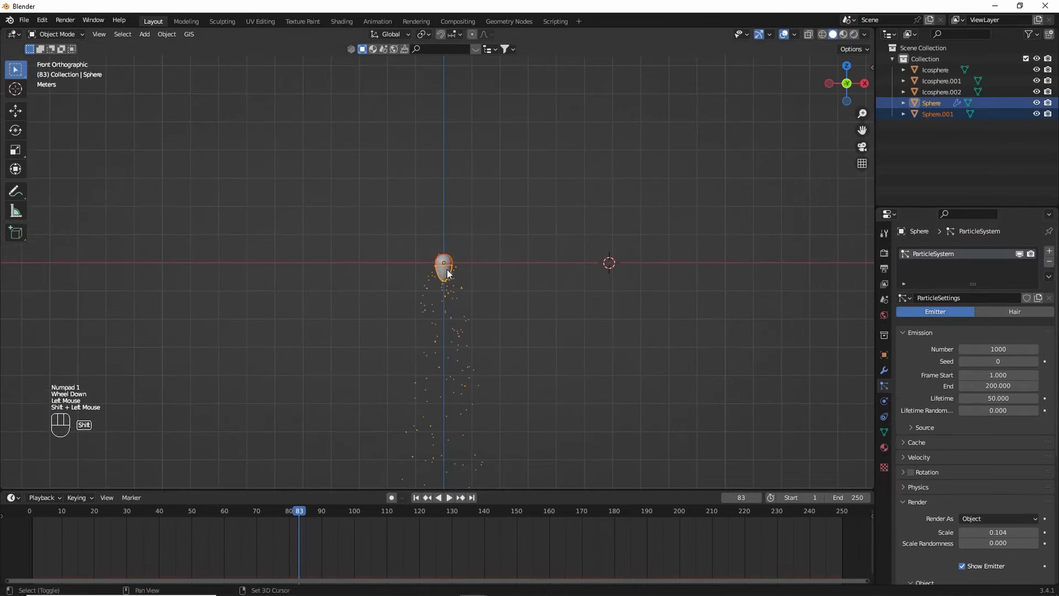
pyautogui.hotkey('ctrl', 'p')
pyautogui.click(448, 281)
# - Insert a location keyframe for the teardrop sphere at frame 1
pyautogui.moveTo(512, 286); pyautogui.dragTo(479, 300, button='middle')
pyautogui.click(441, 277)
pyautogui.press('KP_1')
pyautogui.click(32, 511)
pyautogui.press('i')
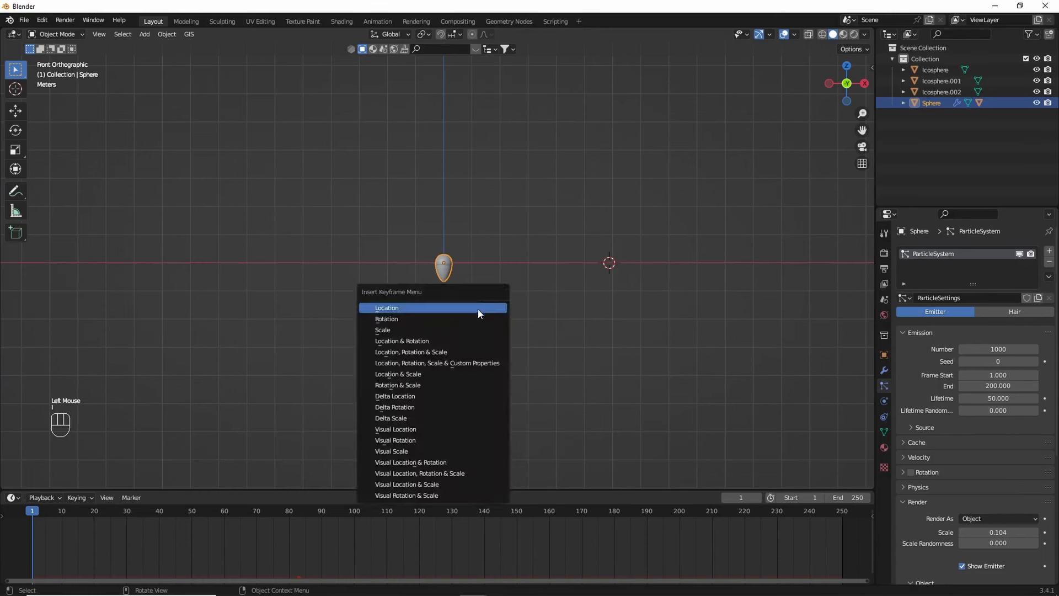
pyautogui.click(478, 309)
# - At frame 50, raise the teardrop sphere about 7.1 m along Z, keyframe its location, and play back the launch
pyautogui.click(192, 512)
pyautogui.press('g')
pyautogui.press('z')
pyautogui.click(497, 151)
pyautogui.keyDown('shift'); pyautogui.moveTo(499, 154); pyautogui.dragTo(558, 325, button='middle'); pyautogui.keyUp('shift')
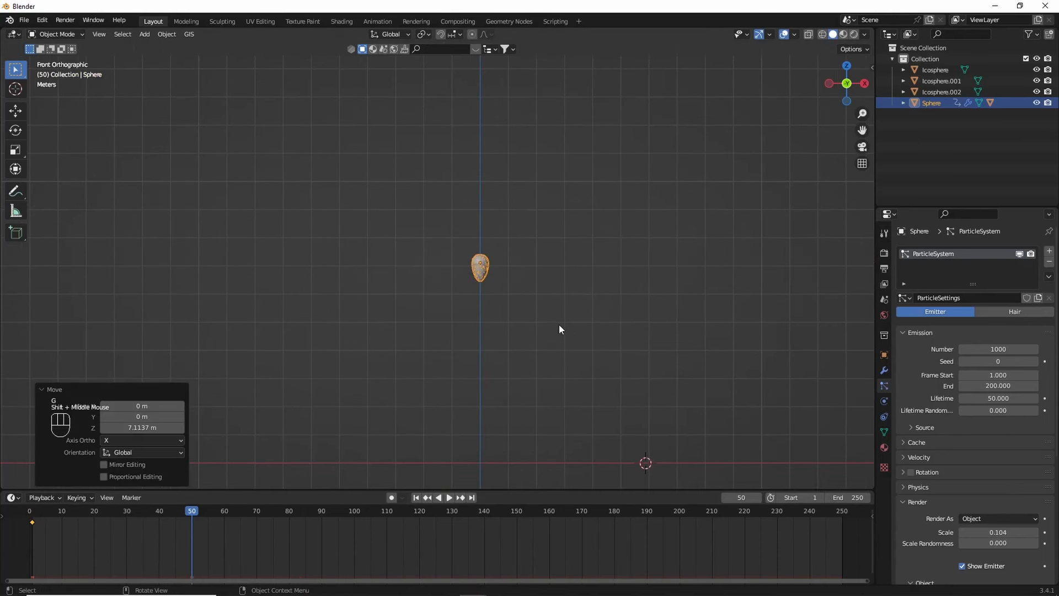
pyautogui.press('i')
pyautogui.click(487, 286)
pyautogui.scroll(-2, 618, 417)
pyautogui.press('space')
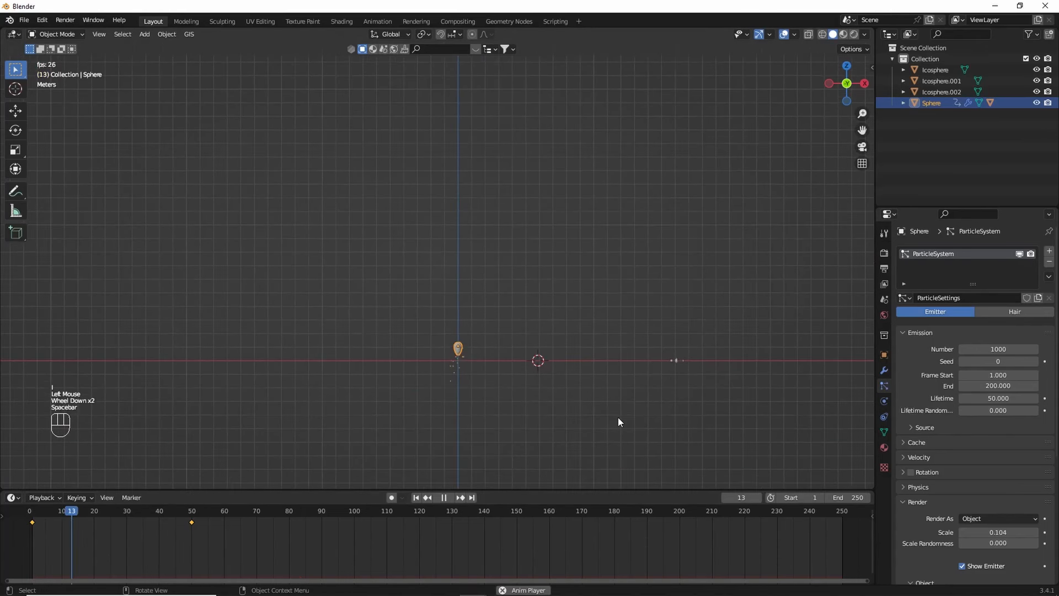
pyautogui.press('space')
# - Add a particle system to the inner round sphere, rendered as Icosphere objects at scale 0.15
pyautogui.scroll(2, 507, 340)
pyautogui.keyDown('shift'); pyautogui.scroll(1, 508, 341); pyautogui.keyUp('shift')
pyautogui.keyDown('shift'); pyautogui.moveTo(507, 341); pyautogui.dragTo(409, 385, button='middle'); pyautogui.keyUp('shift')
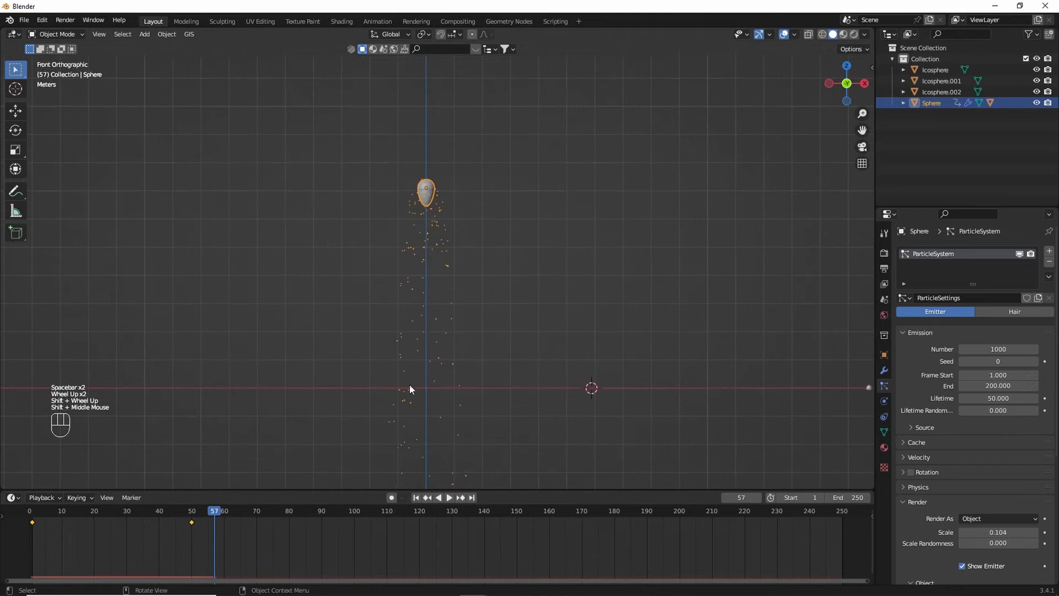
pyautogui.click(429, 188)
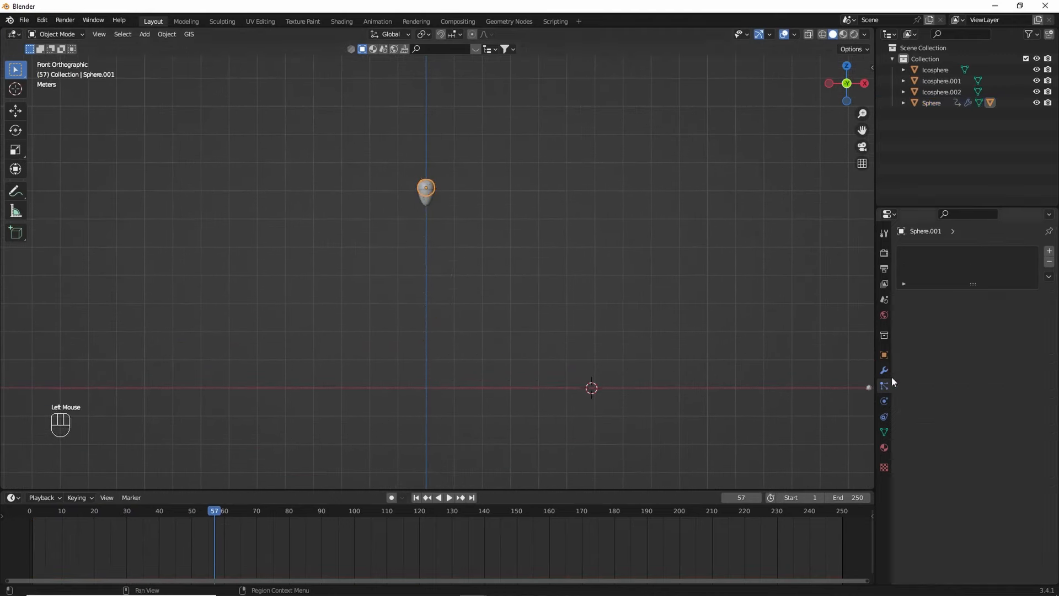
pyautogui.click(1050, 252)
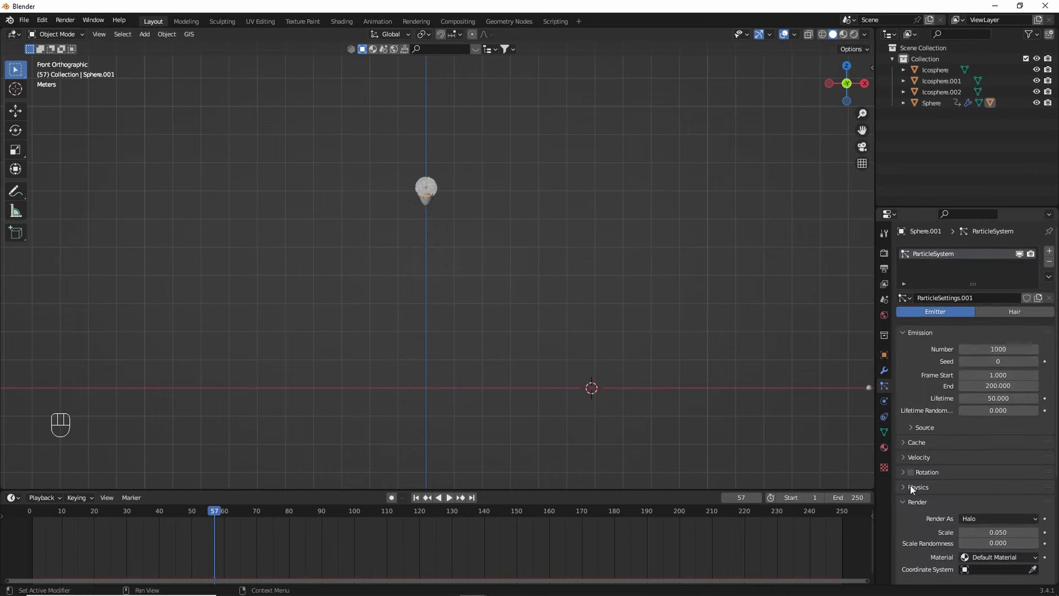
pyautogui.click(1000, 519)
pyautogui.click(1004, 457)
pyautogui.scroll(-4, 982, 419)
pyautogui.doubleClick(992, 445)
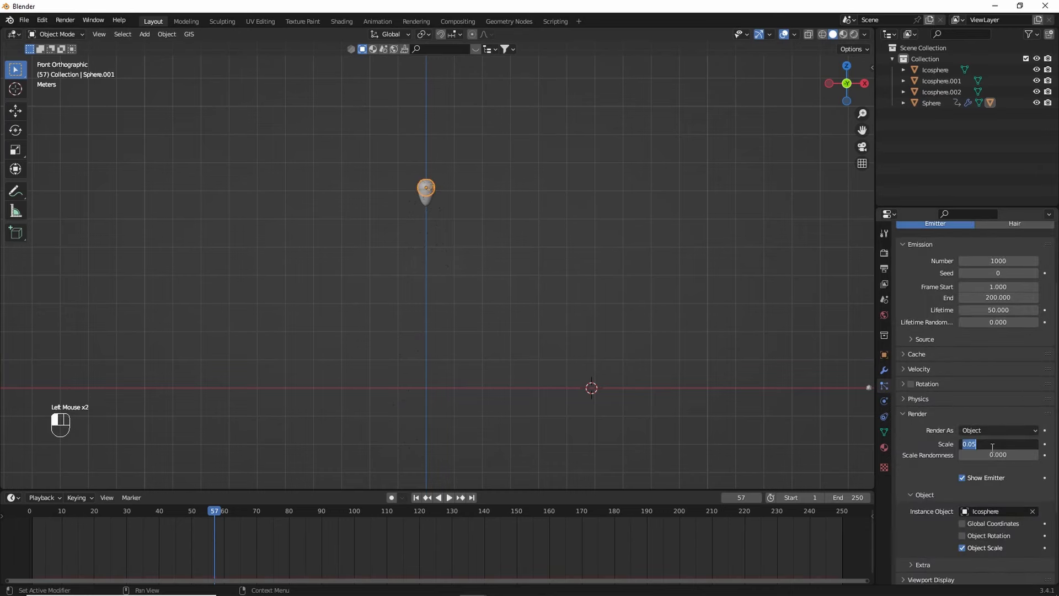
pyautogui.scroll(2, 1013, 425)
pyautogui.scroll(2, 1013, 424)
# - Set the inner sphere's emission to start at frame 50 and end at frame 52, and play the burst
pyautogui.hotkey('shift', 'Left')
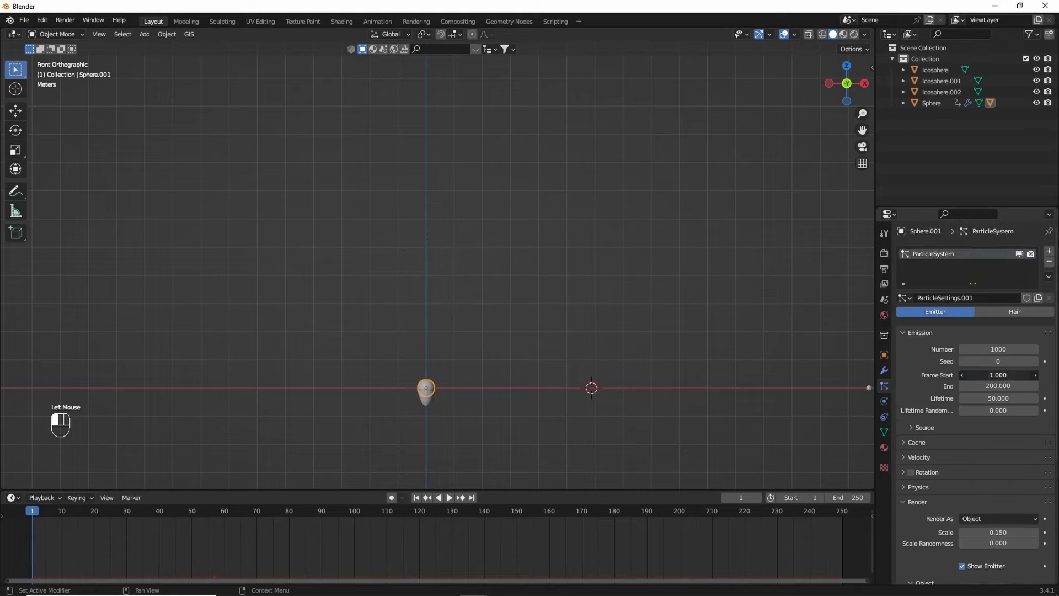
pyautogui.click(1010, 376)
pyautogui.write('50')
pyautogui.doubleClick(1003, 384)
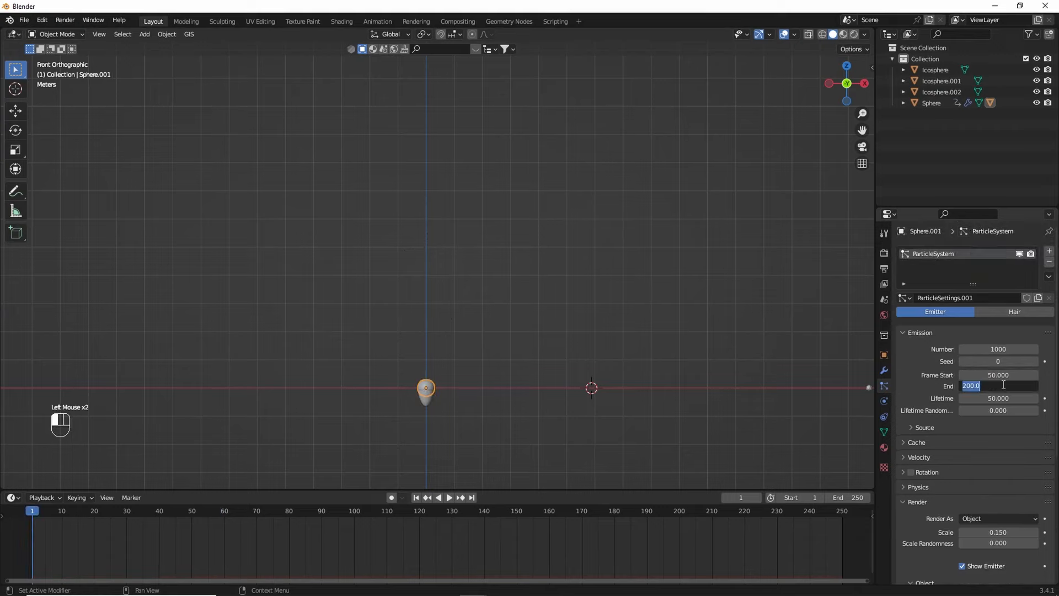
pyautogui.write('52.')
pyautogui.press('Return')
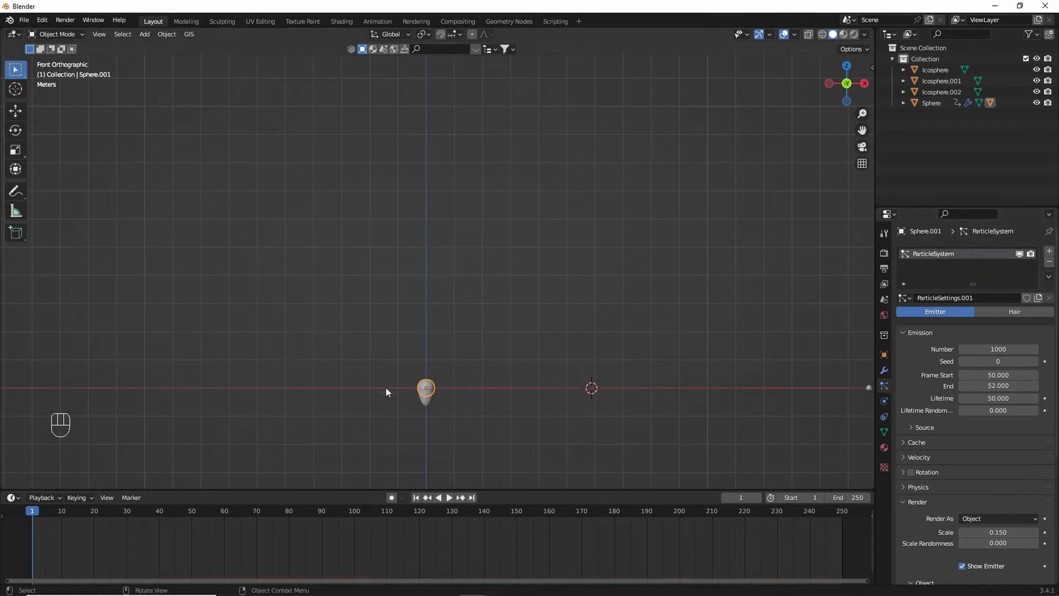
pyautogui.press('space')
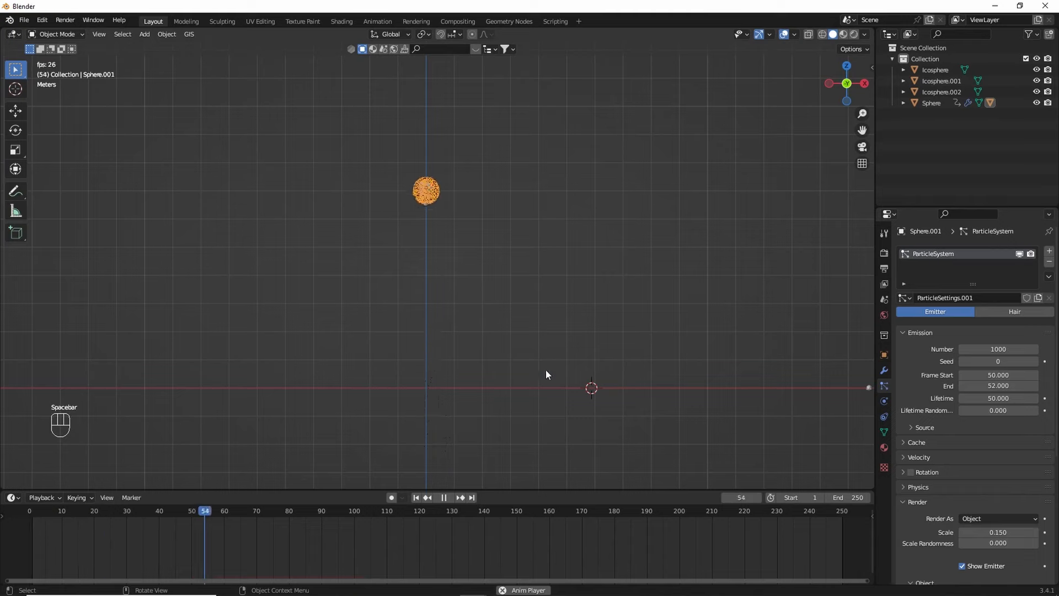
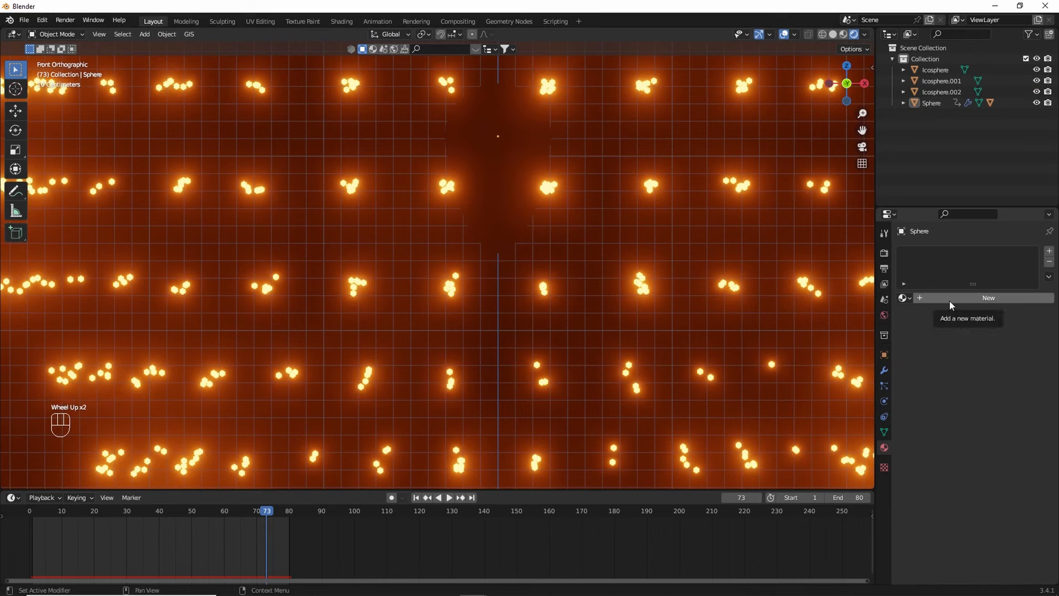
# - Give the teardrop sphere a new material and lower its alpha
pyautogui.click(975, 299)
pyautogui.scroll(-8, 951, 416)
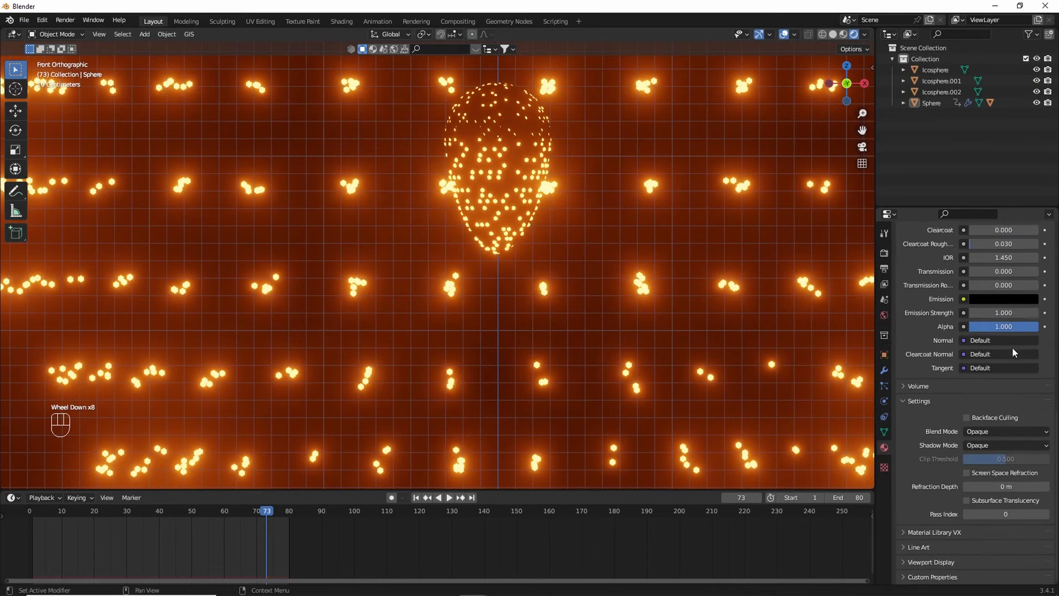
pyautogui.scroll(1, 977, 420)
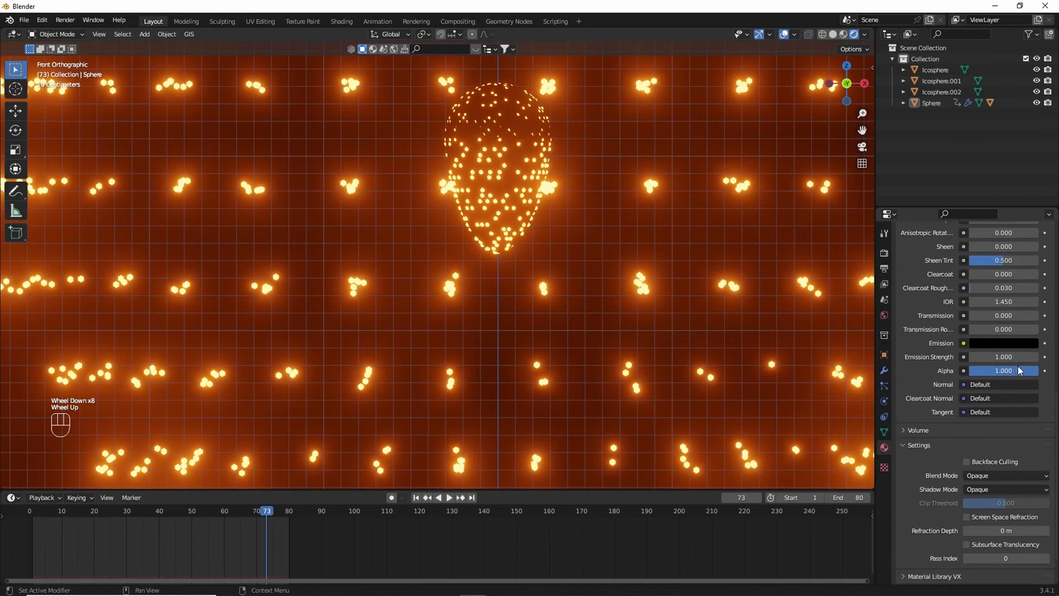
pyautogui.moveTo(1004, 371); pyautogui.dragTo(971, 370)
pyautogui.scroll(3, 987, 386)
# - Assign the teardrop's material, Material.004, to the inner round sphere
pyautogui.click(491, 129)
pyautogui.click(905, 299)
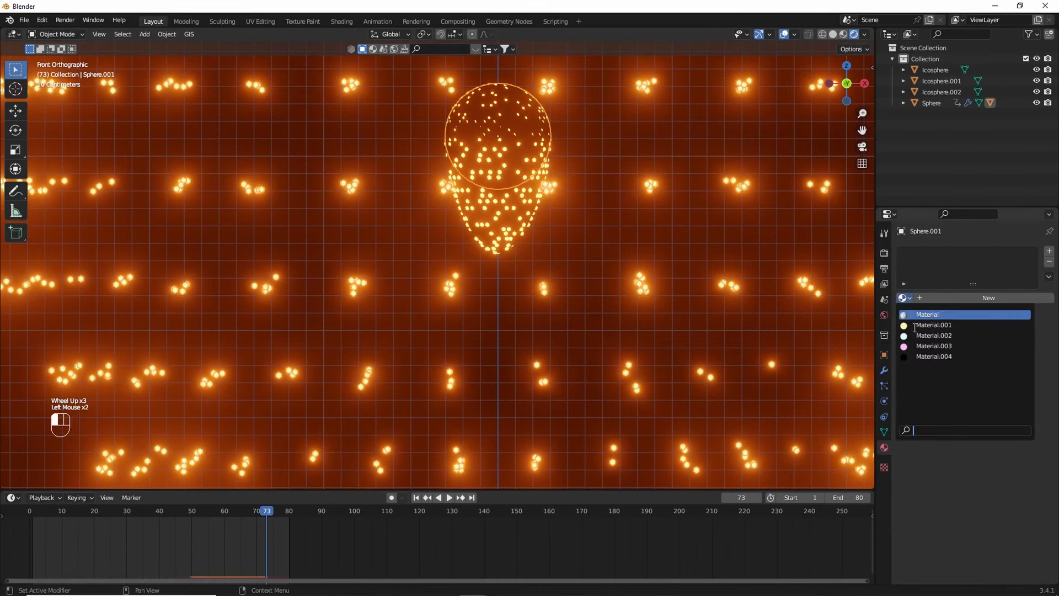
pyautogui.click(920, 357)
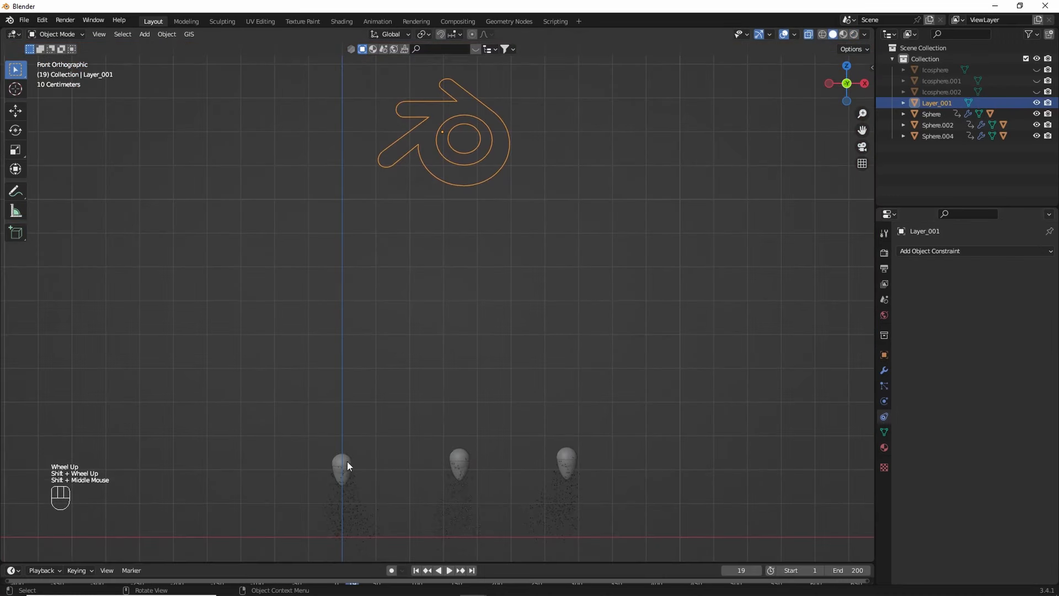
# - Examine the three emitters' inner spheres and their coloured particles in rendered shading
pyautogui.click(347, 465)
pyautogui.click(566, 463)
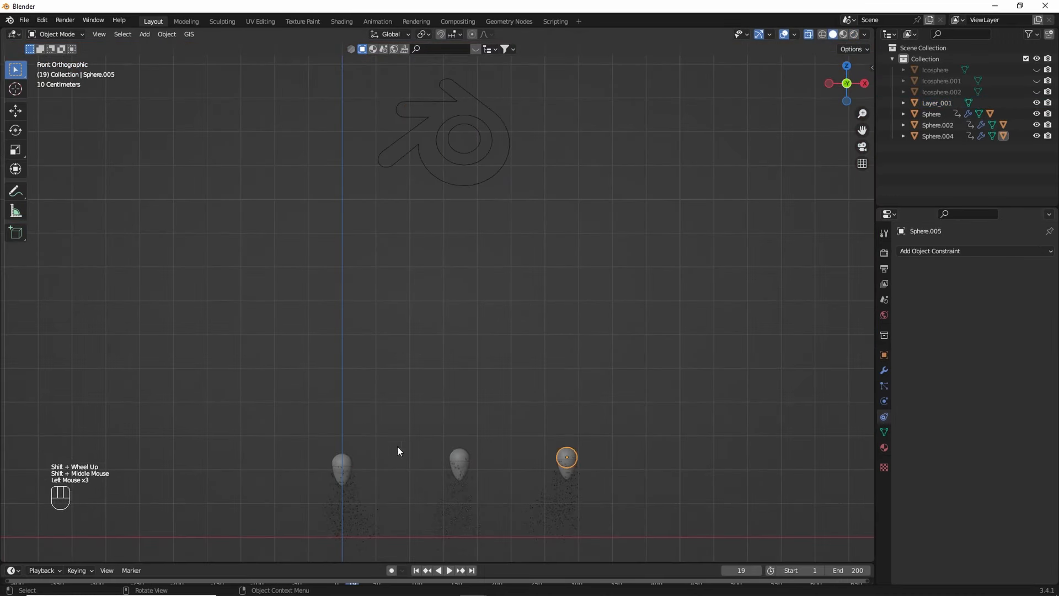
pyautogui.click(854, 35)
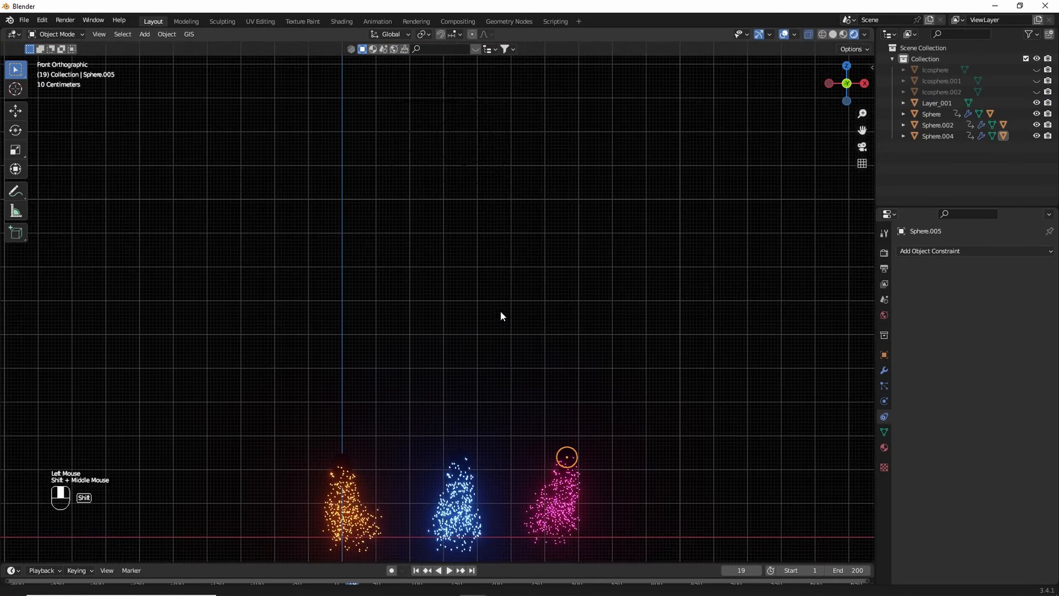
pyautogui.keyDown('shift'); pyautogui.moveTo(501, 310); pyautogui.dragTo(522, 330, button='middle'); pyautogui.keyUp('shift')
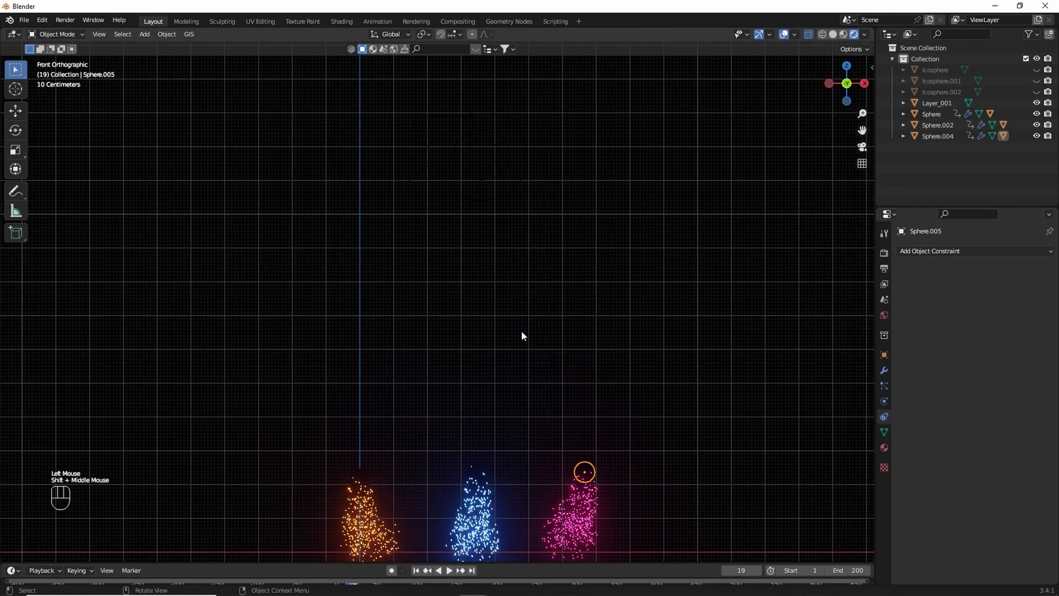
pyautogui.click(478, 473)
pyautogui.click(364, 480)
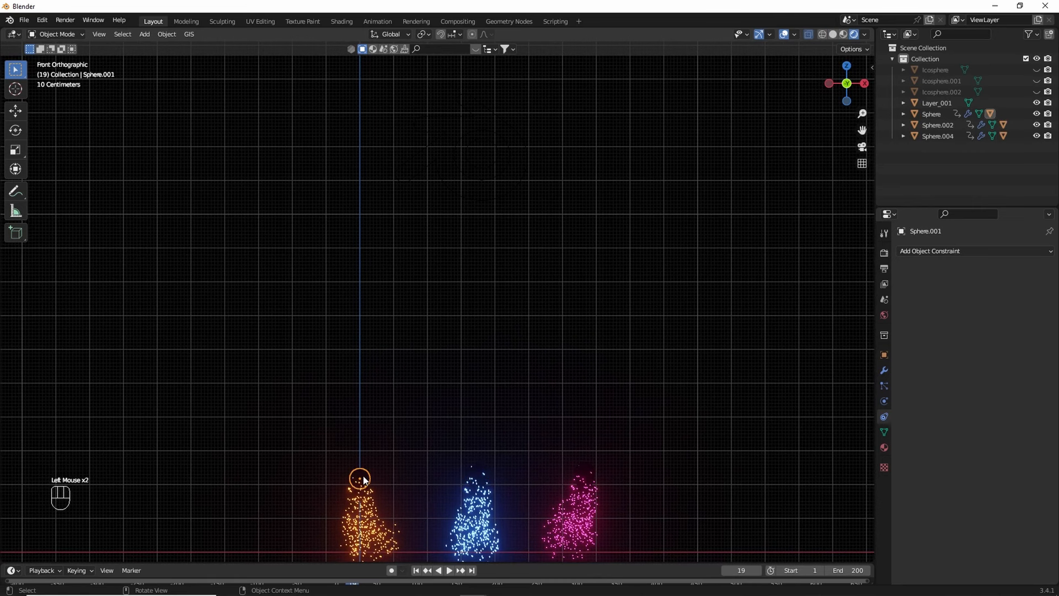
pyautogui.scroll(-3, 497, 309)
# - Add a force field to the Blender logo mesh in solid shading, play the animation, and return to frame 1
pyautogui.click(504, 226)
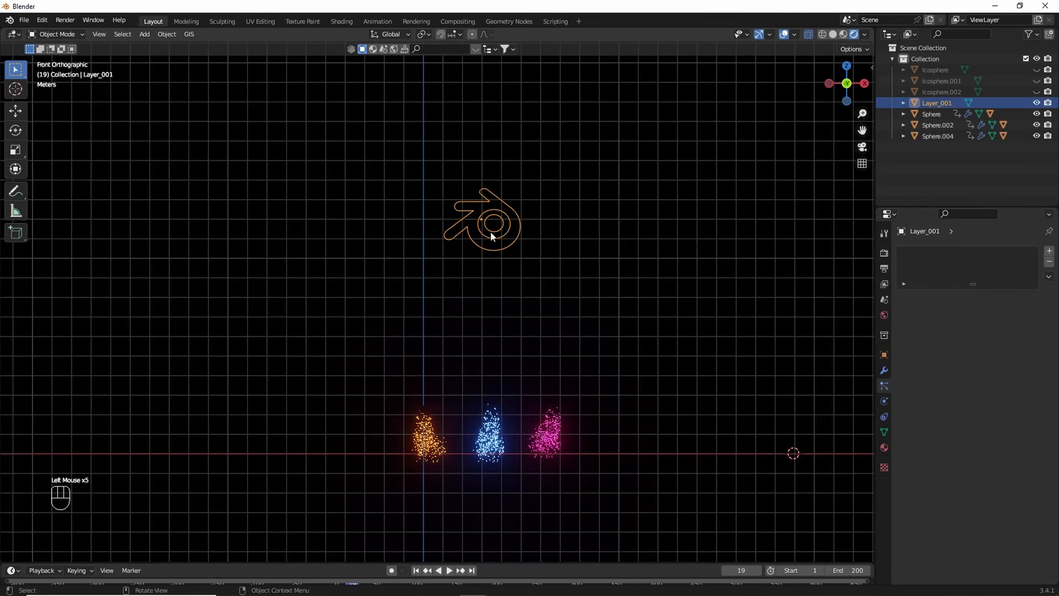
pyautogui.click(834, 34)
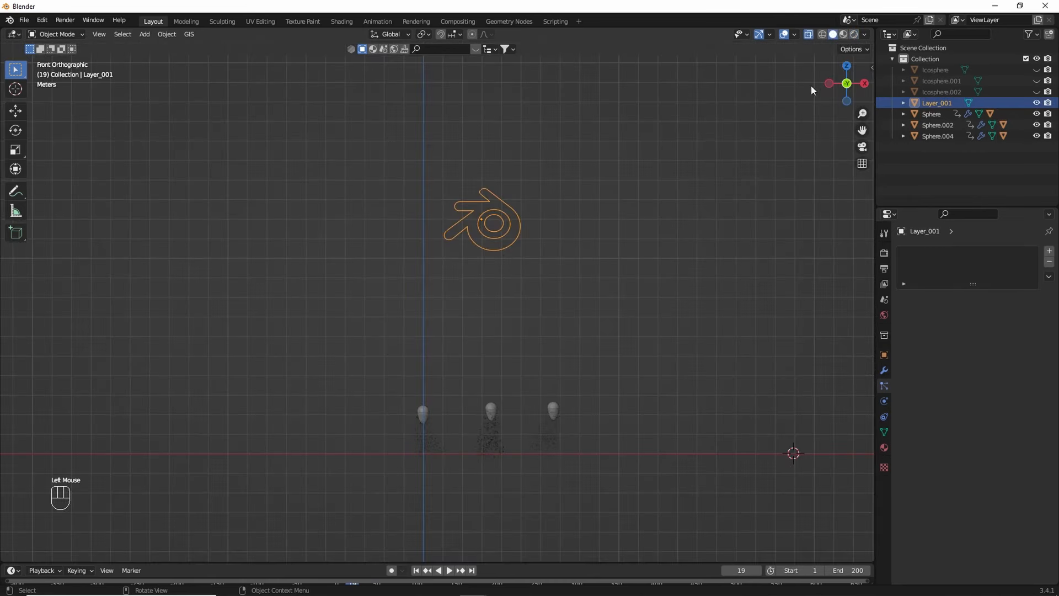
pyautogui.scroll(2, 653, 371)
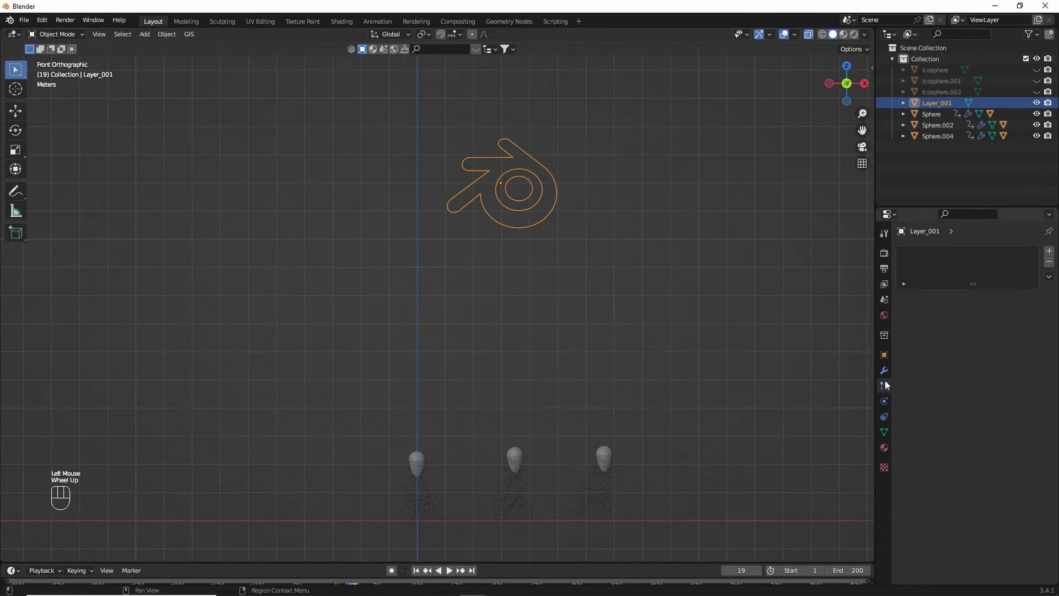
pyautogui.click(883, 402)
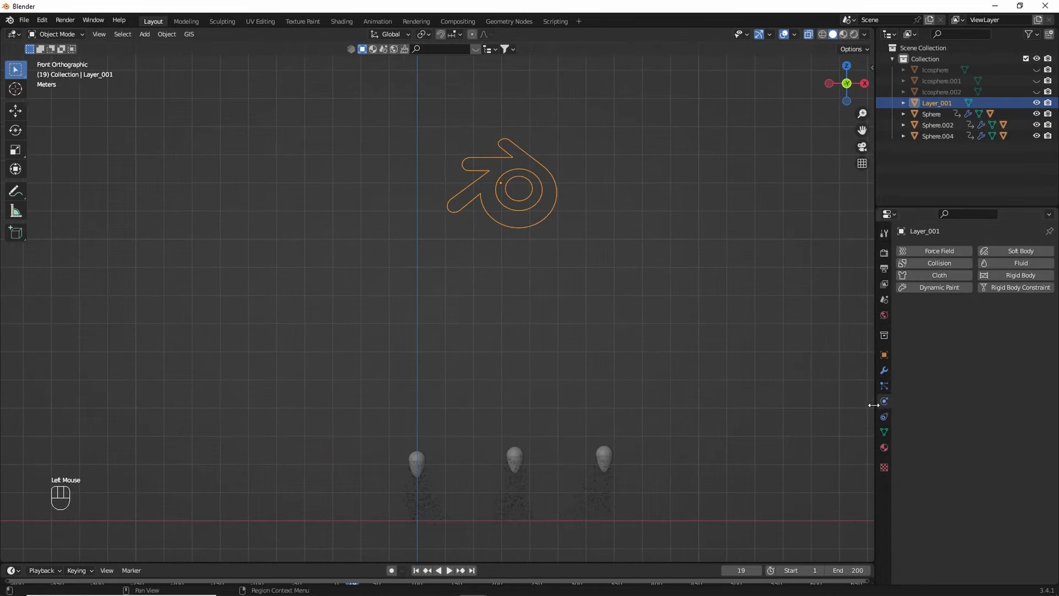
pyautogui.click(936, 251)
pyautogui.press('space')
pyautogui.press('space')
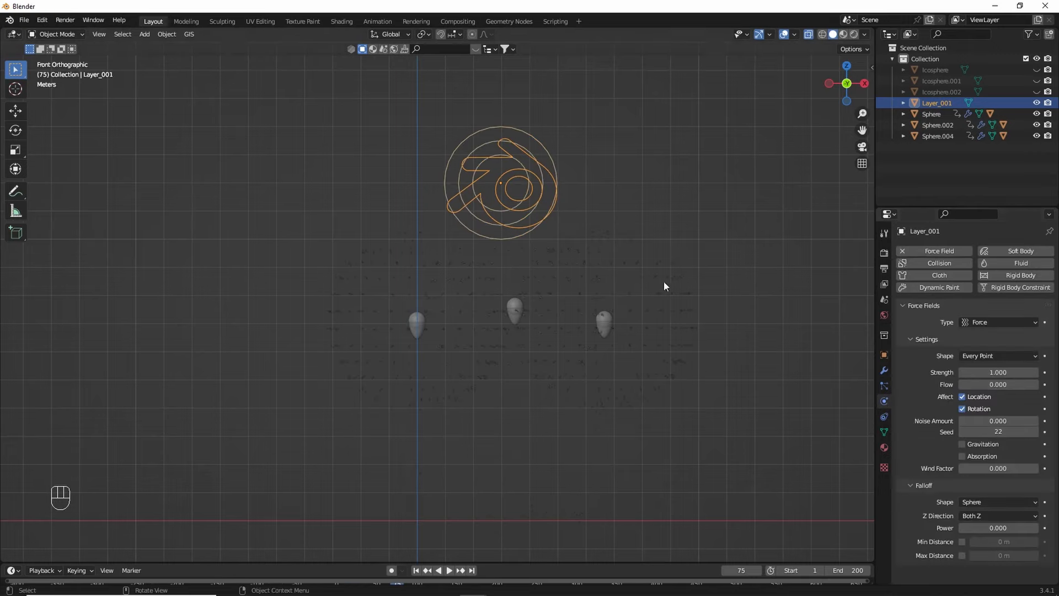
pyautogui.hotkey('shift', 'Left')
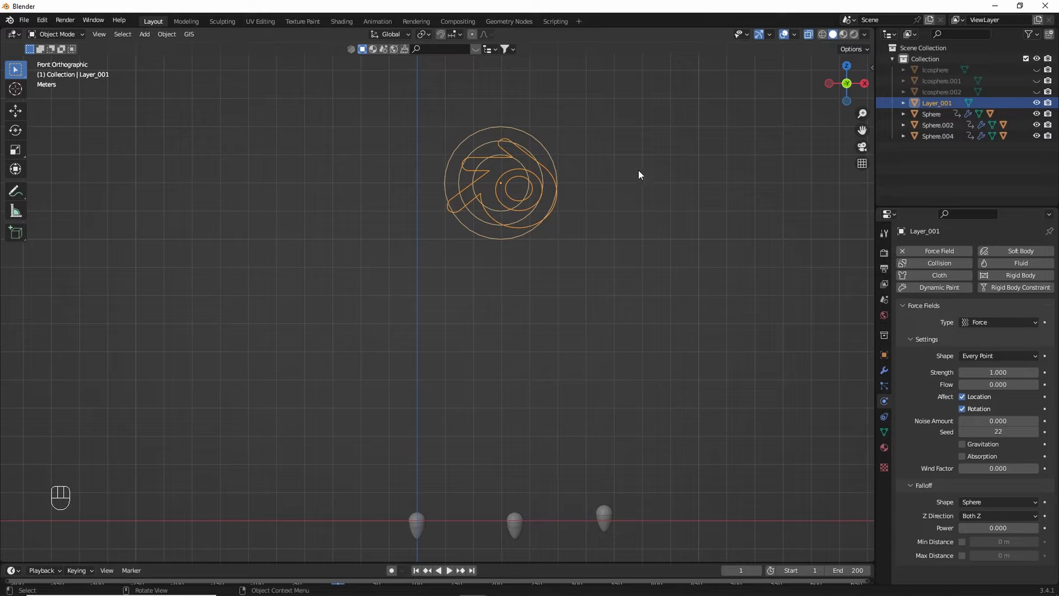
# - Change the Blender logo's force field type to Harmonic and set its shape to Every Point
pyautogui.click(1021, 322)
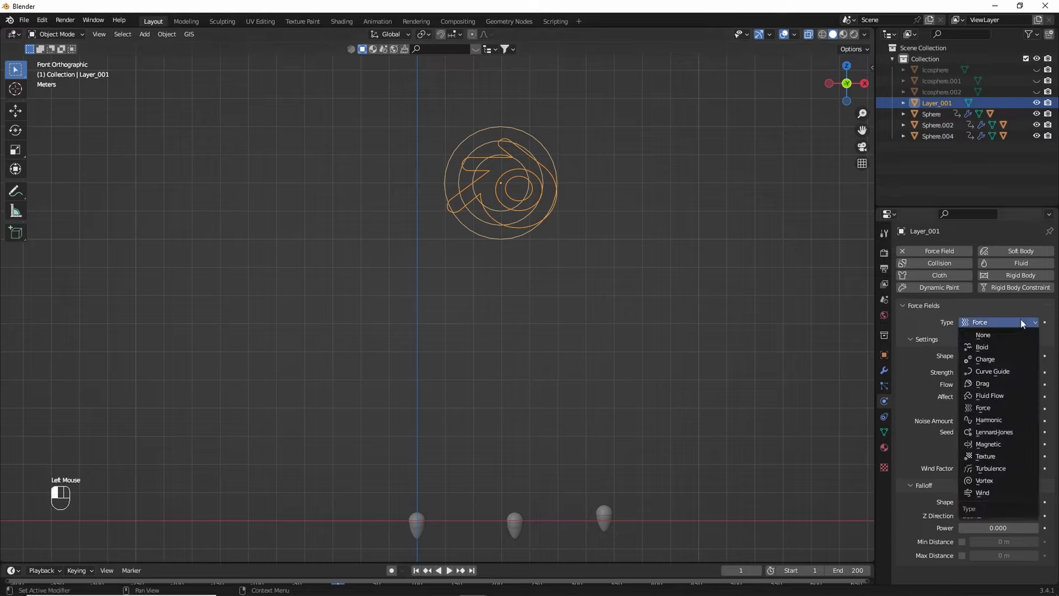
pyautogui.click(996, 421)
pyautogui.click(994, 355)
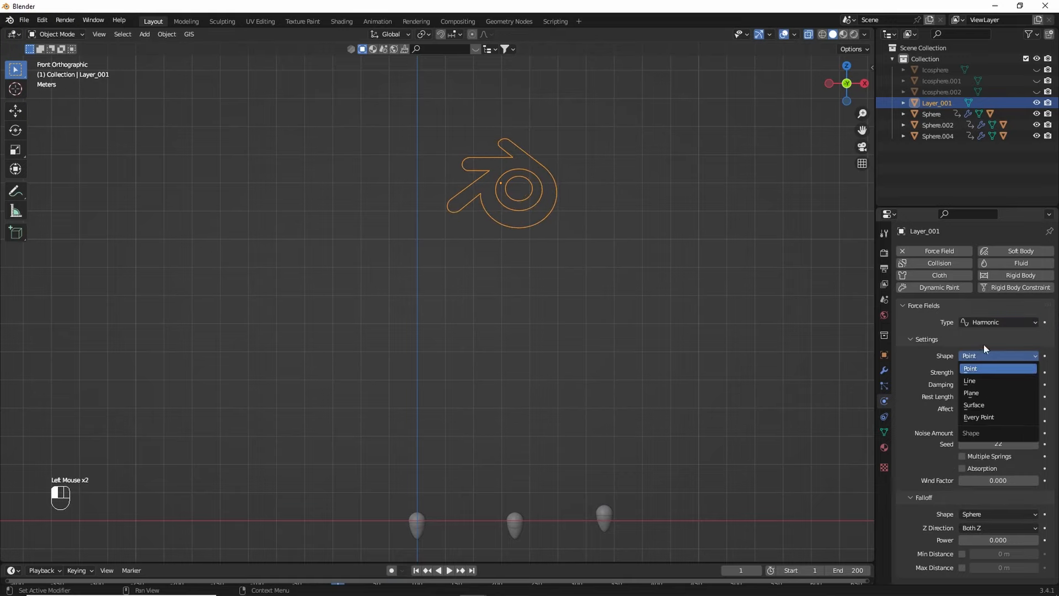
pyautogui.click(988, 417)
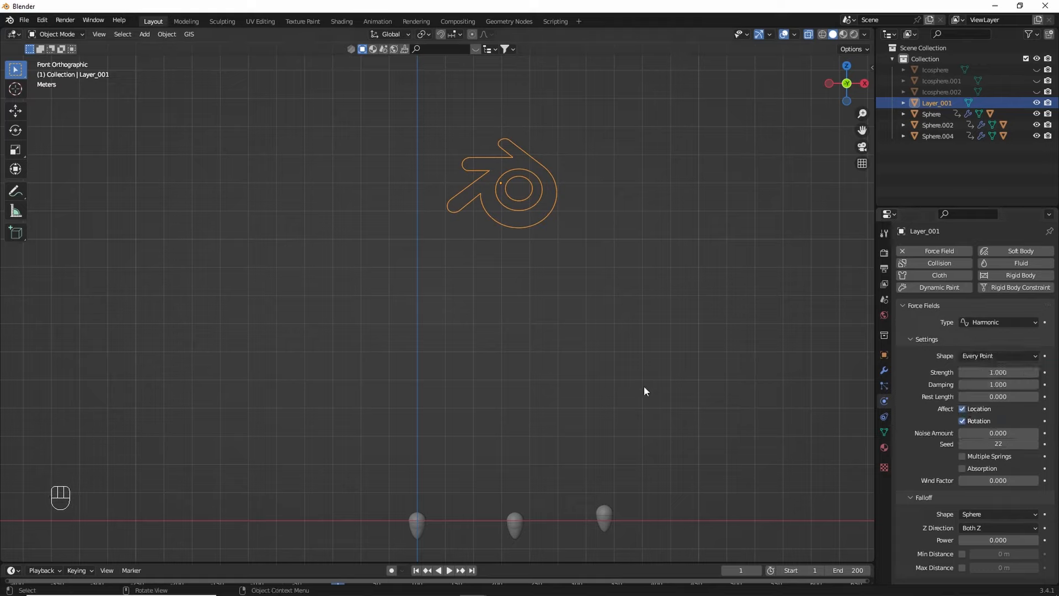
# - Raise the Harmonic field's strength to 5 and play the animation in rendered shading with the whole logo in view
pyautogui.press('space')
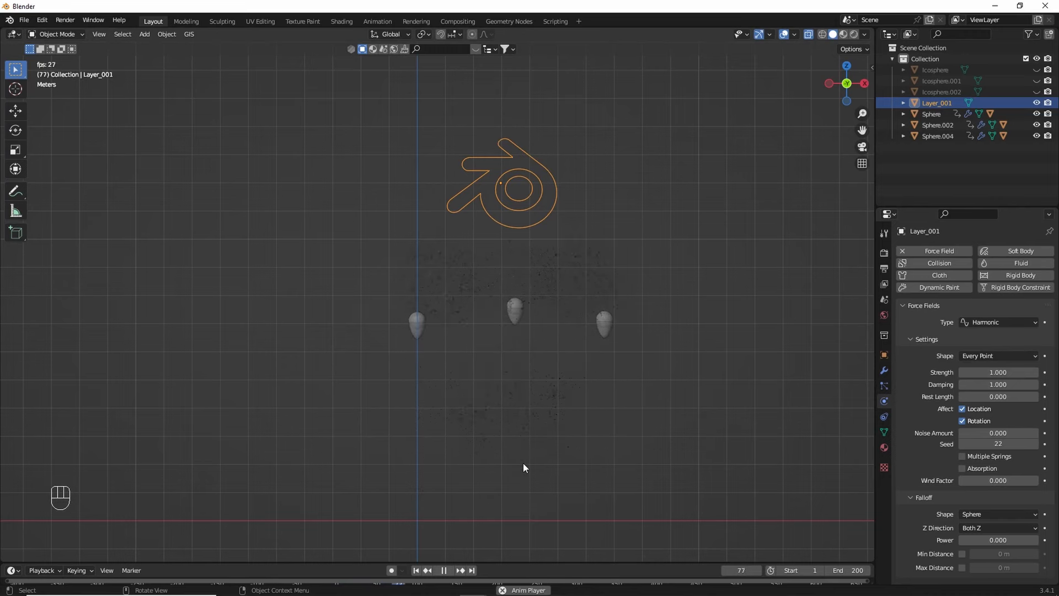
pyautogui.scroll(2, 498, 251)
pyautogui.keyDown('shift'); pyautogui.moveTo(595, 188); pyautogui.dragTo(574, 310, button='middle'); pyautogui.keyUp('shift')
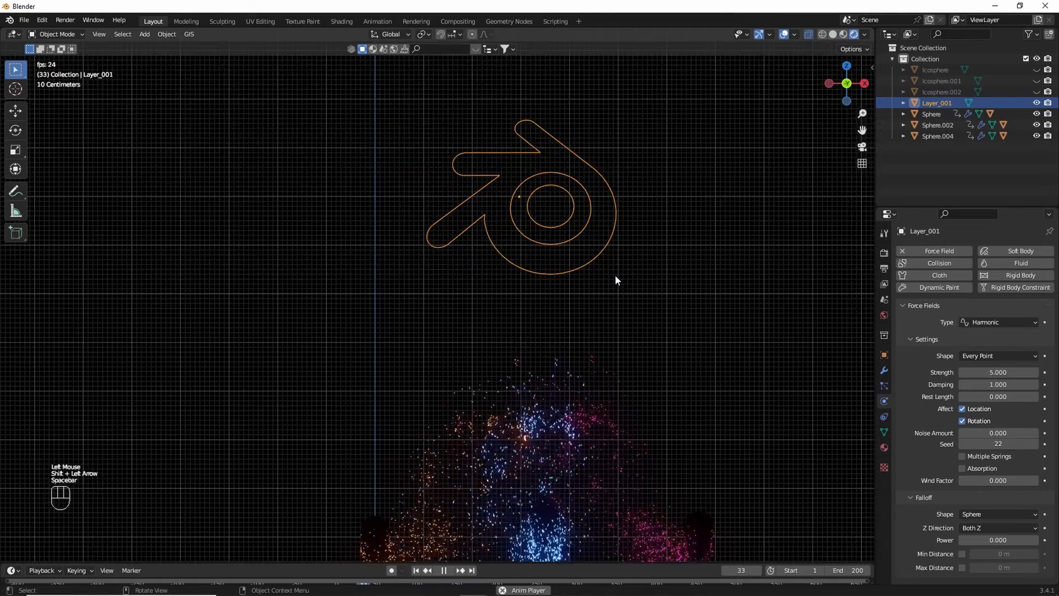
pyautogui.scroll(-3, 629, 298)
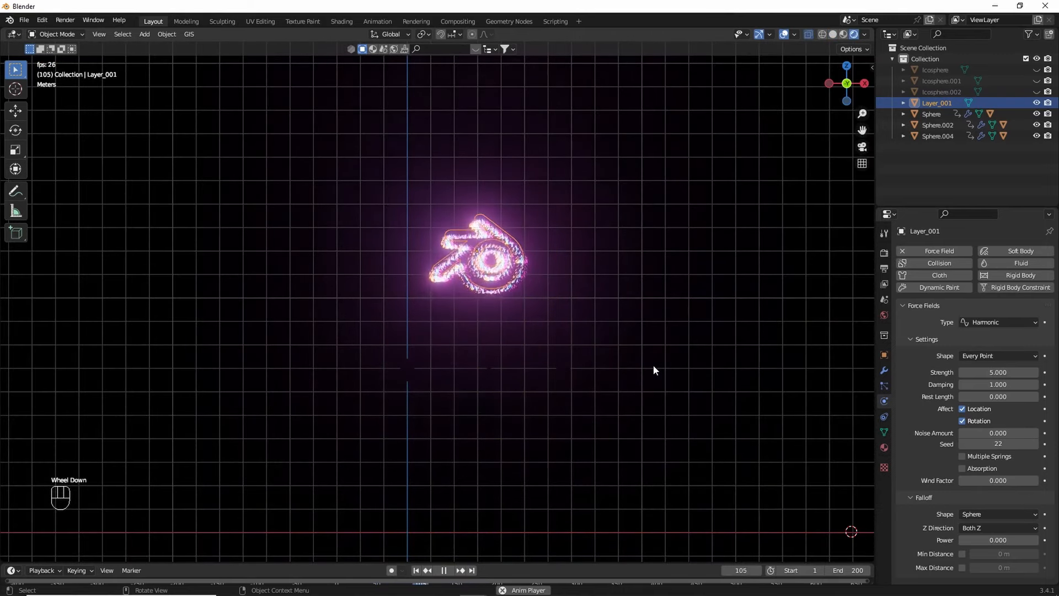
# - Switch to solid shading, return to frame 1 and open the Blender logo mesh in Edit Mode
pyautogui.click(833, 34)
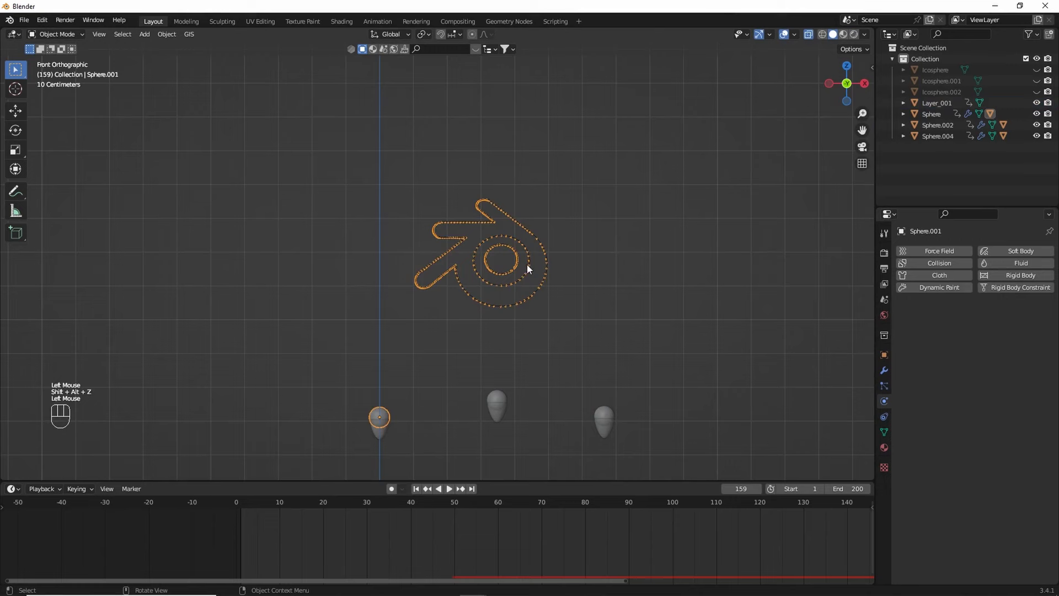
pyautogui.scroll(1, 528, 264)
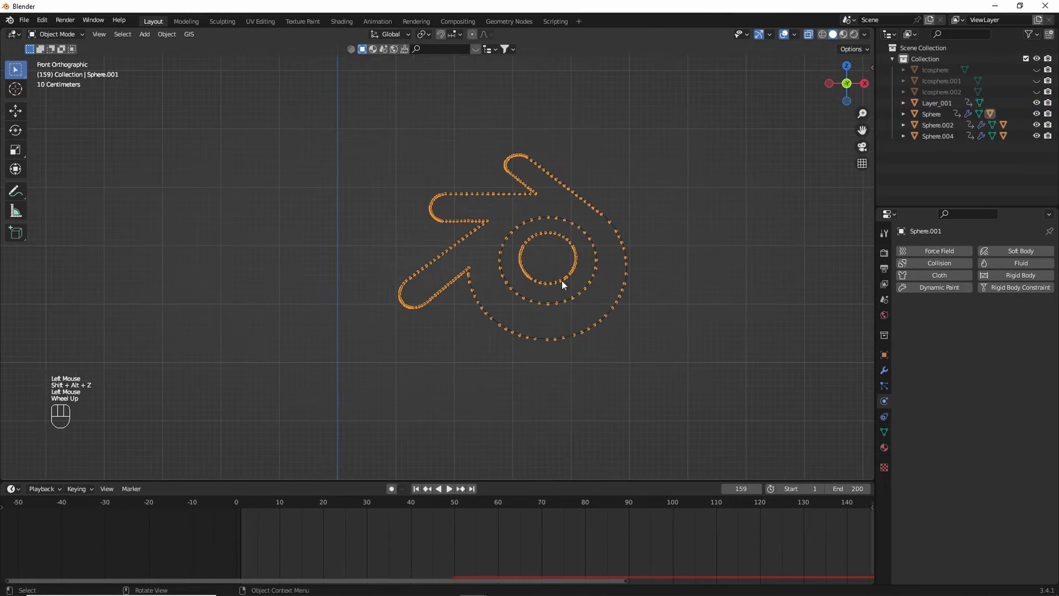
pyautogui.hotkey('shift', 'Left')
pyautogui.press('Tab')
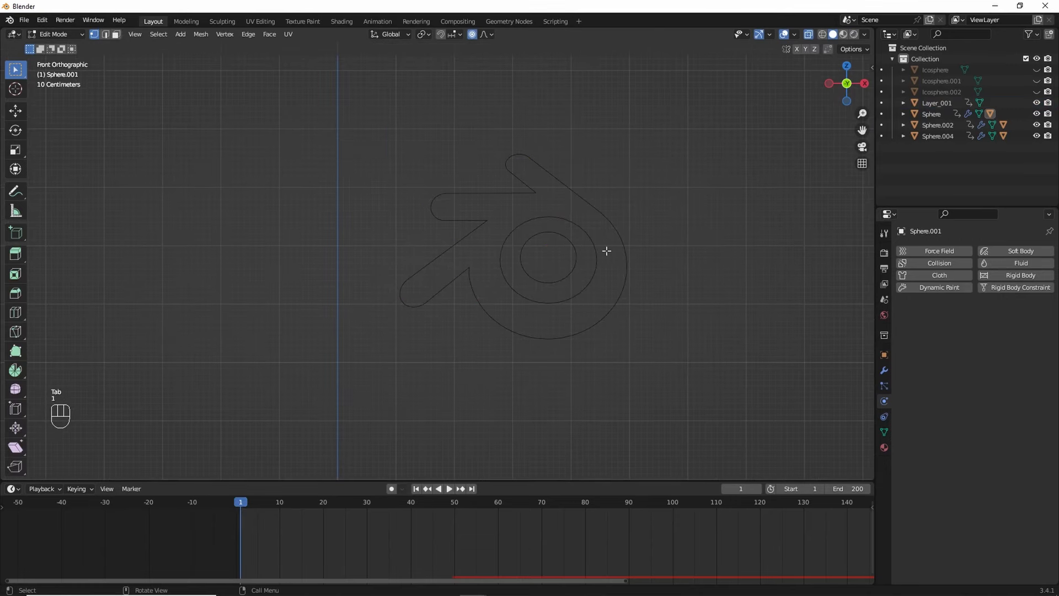
pyautogui.press('Tab')
pyautogui.click(599, 249)
pyautogui.press('Tab')
pyautogui.scroll(1, 583, 243)
pyautogui.keyDown('shift'); pyautogui.moveTo(583, 243); pyautogui.dragTo(530, 246, button='middle'); pyautogui.keyUp('shift')
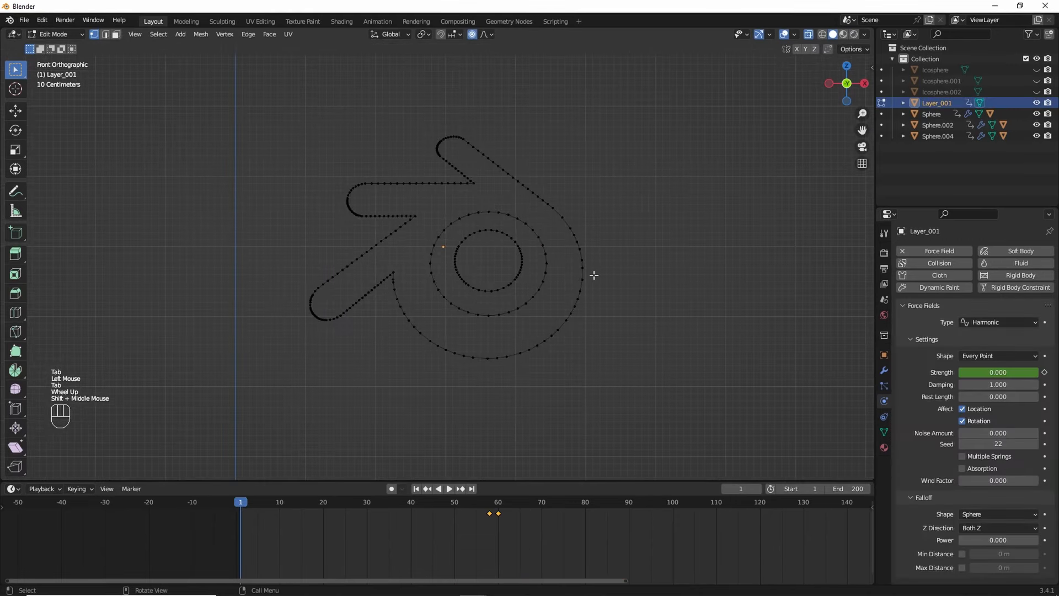
# - Inspect the logo's outline points, select all vertices and apply Limited Dissolve to the mesh
pyautogui.scroll(4, 339, 317)
pyautogui.keyDown('shift'); pyautogui.moveTo(452, 234); pyautogui.dragTo(546, 206, button='middle'); pyautogui.keyUp('shift')
pyautogui.keyDown('shift'); pyautogui.moveTo(548, 159); pyautogui.dragTo(463, 241, button='middle'); pyautogui.keyUp('shift')
pyautogui.moveTo(505, 65); pyautogui.dragTo(692, 197)
pyautogui.scroll(-2, 606, 293)
pyautogui.press('a')
pyautogui.press('s')
pyautogui.click(598, 276)
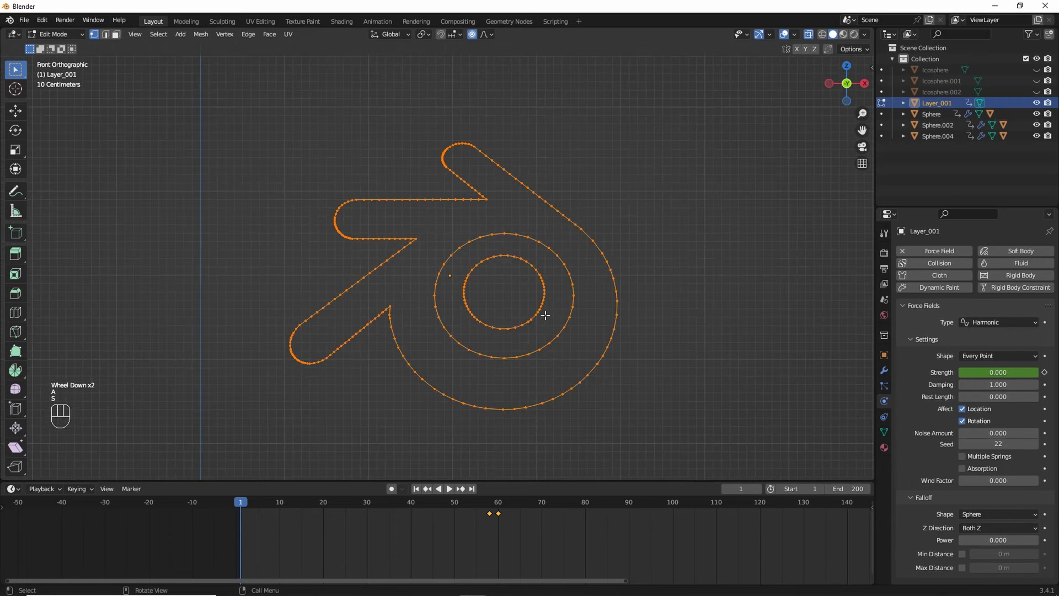
pyautogui.press('x')
pyautogui.click(602, 276)
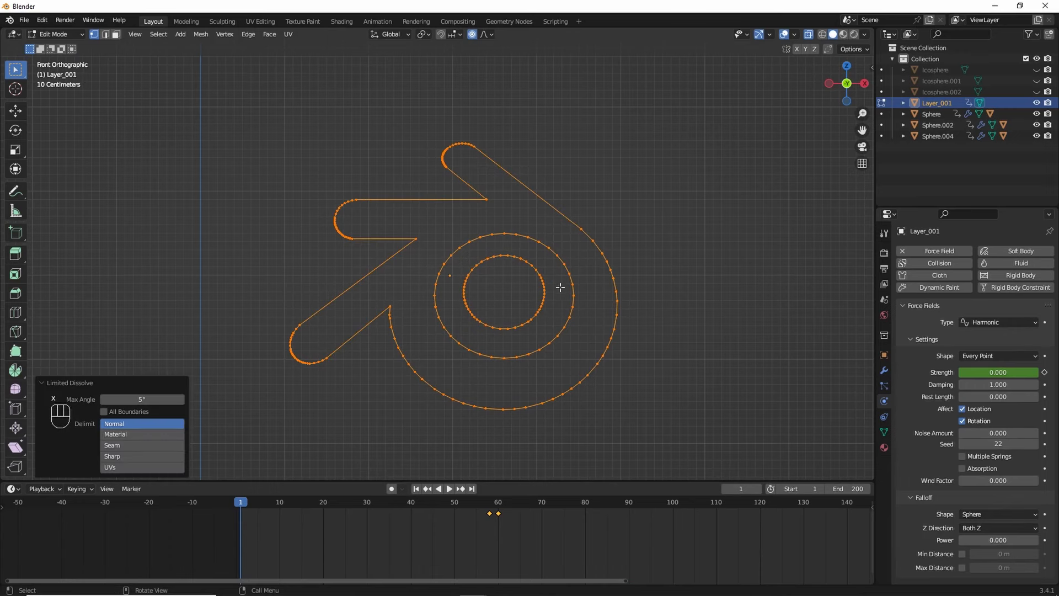
pyautogui.scroll(2, 561, 288)
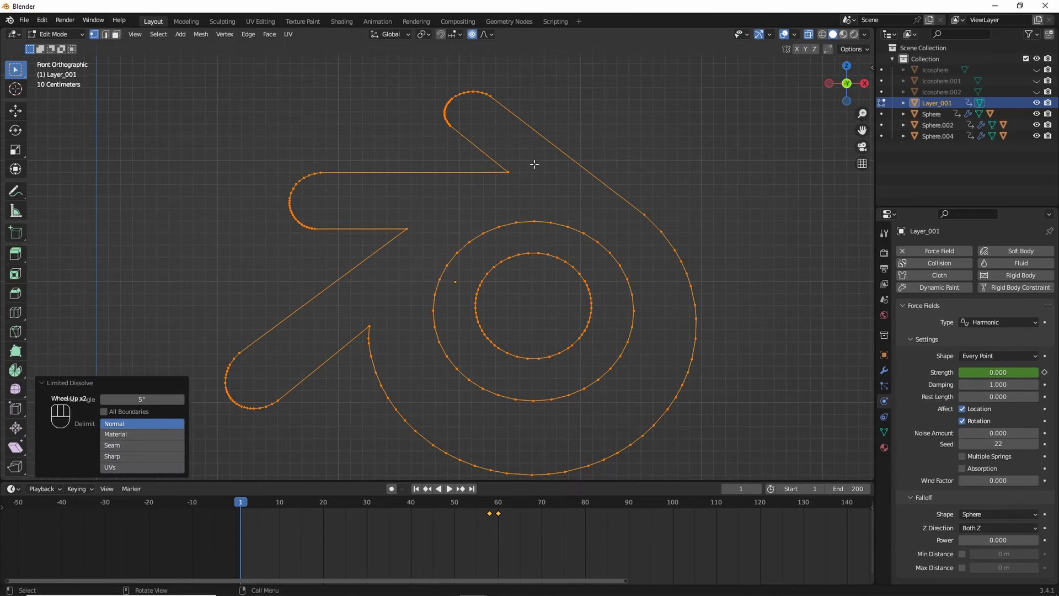
# - Leave Edit Mode and play the animation in rendered shading to check the particles on the simplified logo outline
pyautogui.scroll(-2, 544, 173)
pyautogui.press('Tab')
pyautogui.press('space')
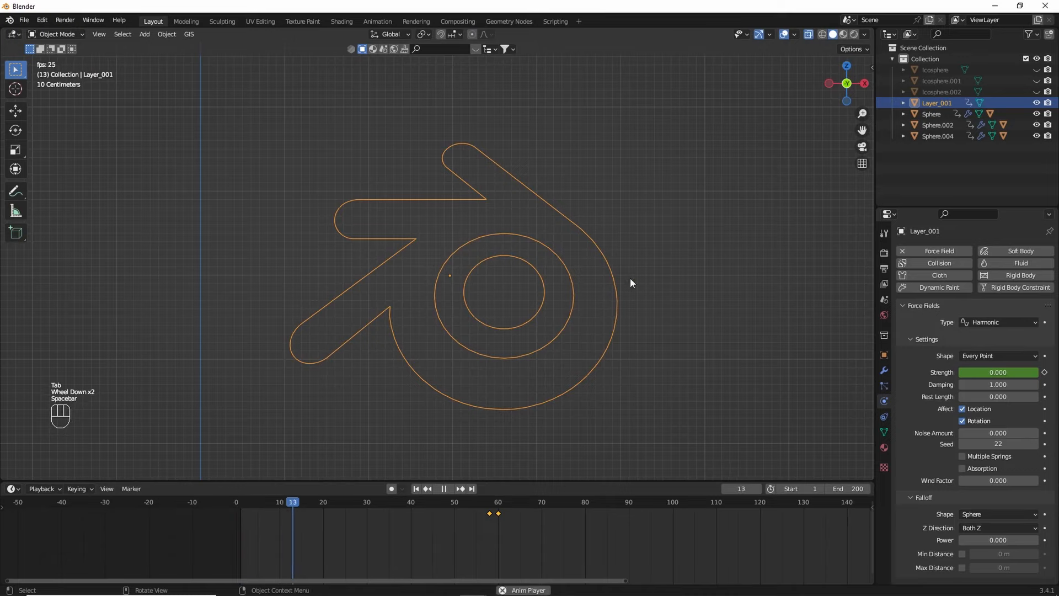
pyautogui.press('space')
pyautogui.click(854, 34)
pyautogui.press('space')
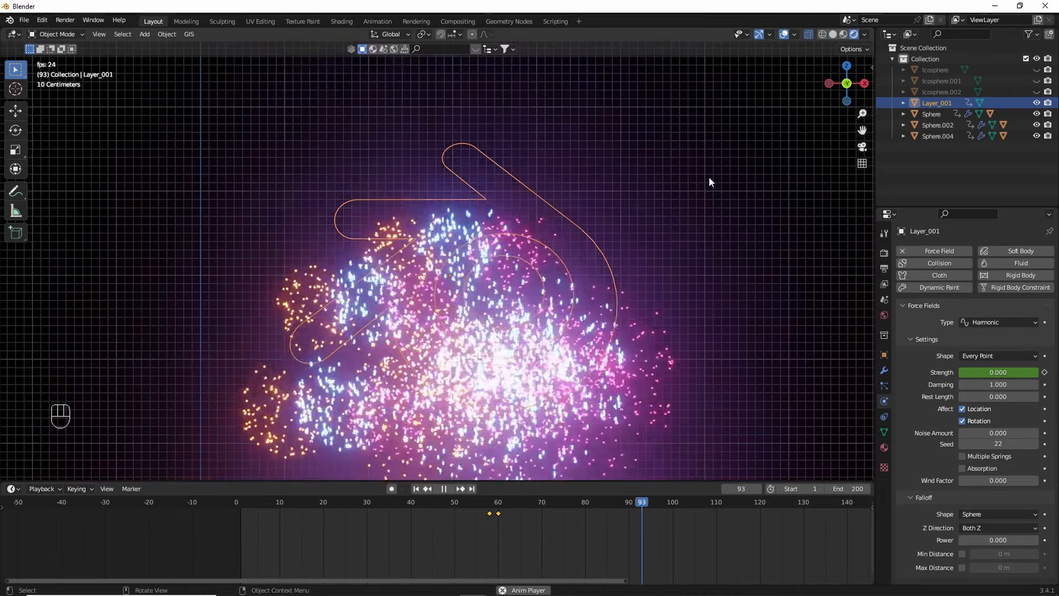
pyautogui.press('space')
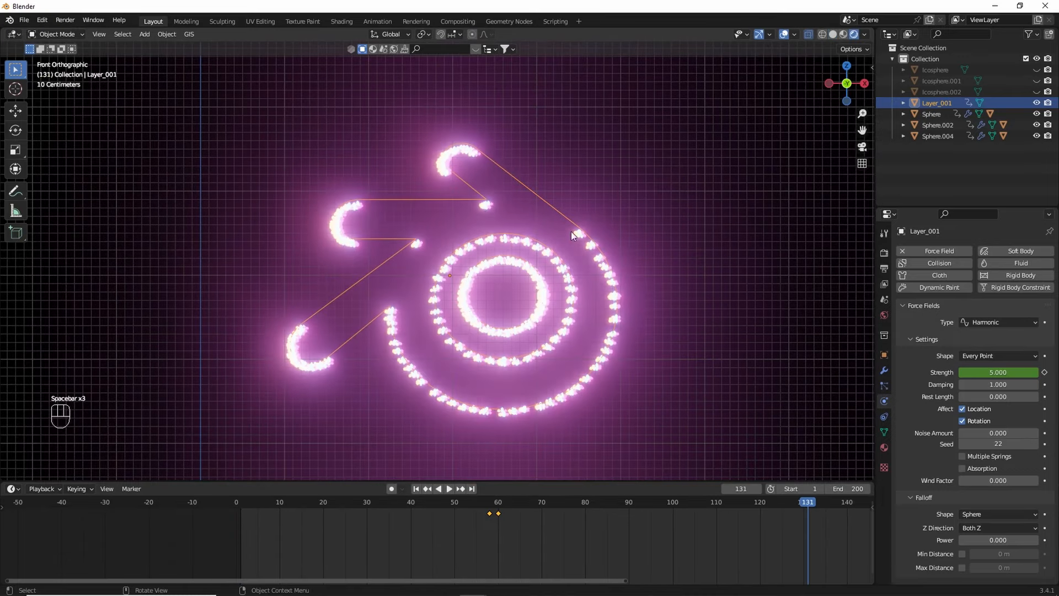
# - Reopen the logo mesh in Edit Mode and inspect the vertex spacing along its straight edges, ending in solid shading
pyautogui.press('Tab')
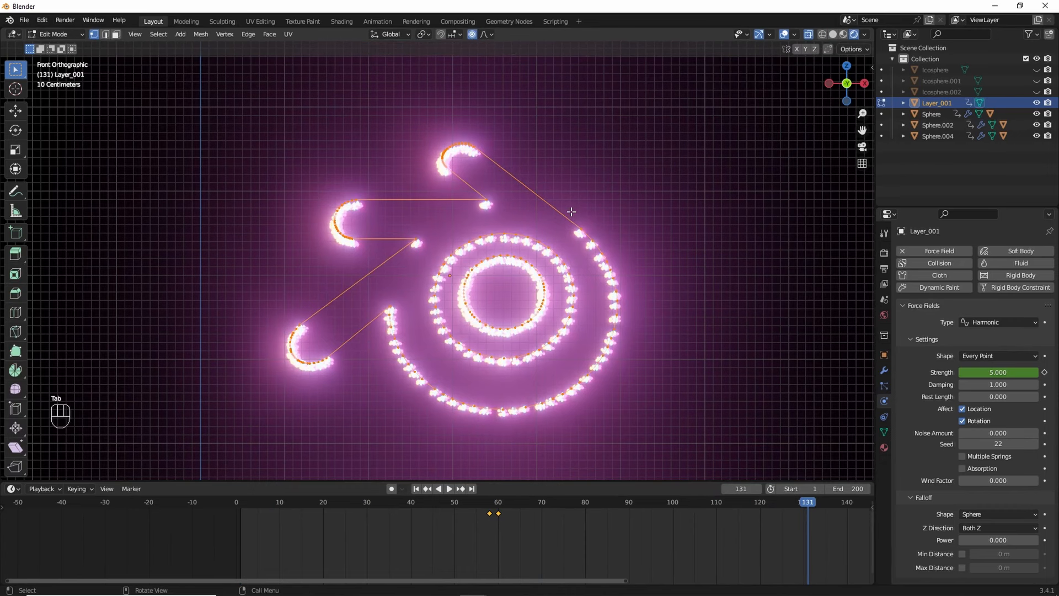
pyautogui.scroll(2, 532, 196)
pyautogui.keyDown('shift'); pyautogui.moveTo(561, 177); pyautogui.dragTo(780, 54, button='middle'); pyautogui.keyUp('shift')
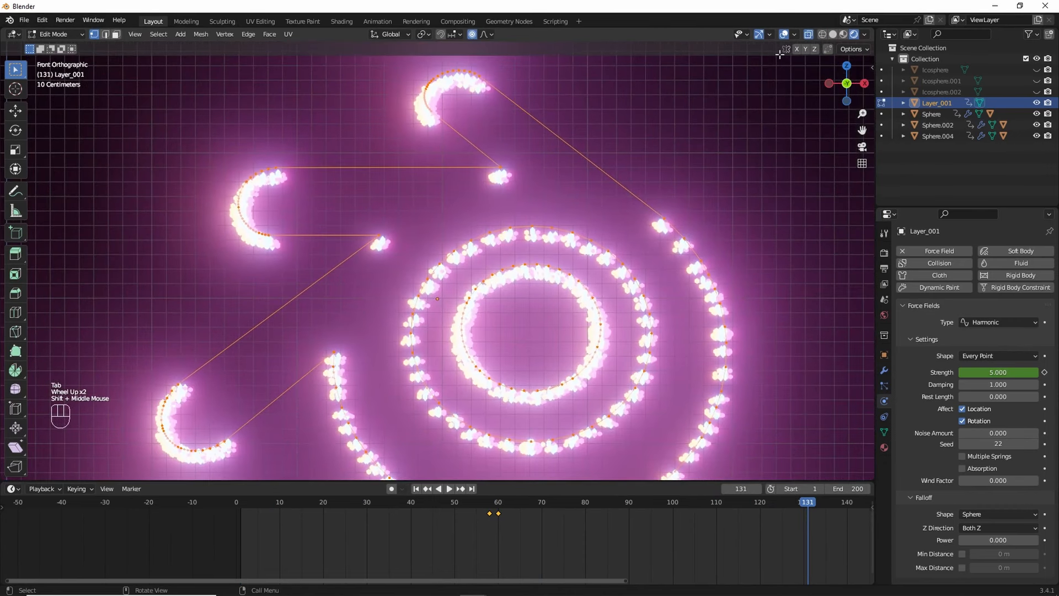
pyautogui.click(833, 34)
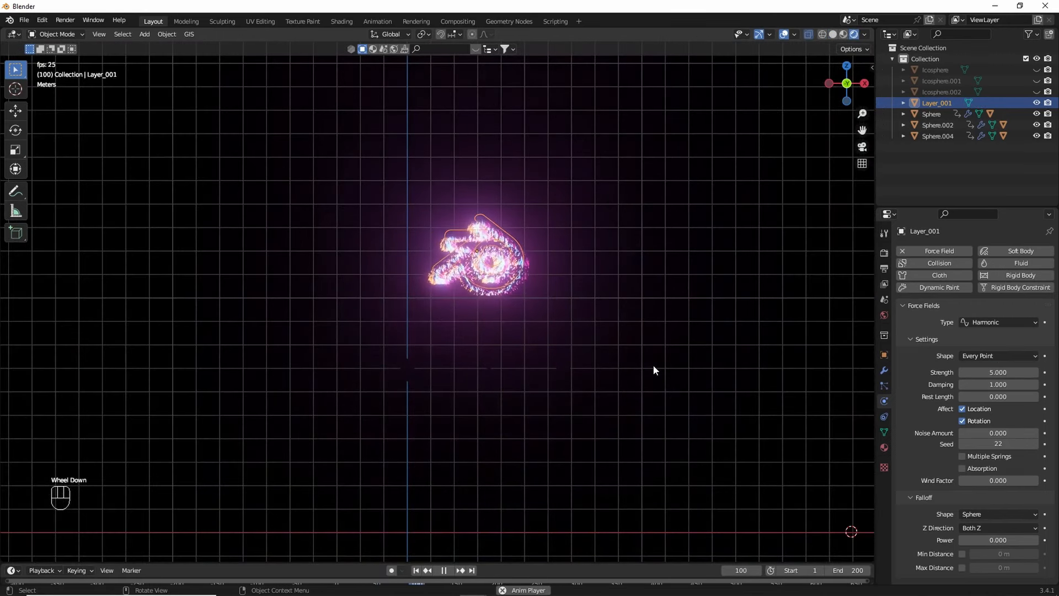
# - Stop the playback, enlarge the timeline and move the playhead to frame 49
pyautogui.press('space')
pyautogui.moveTo(602, 563); pyautogui.dragTo(592, 430)
pyautogui.scroll(2, 455, 475)
pyautogui.keyDown('ctrl'); pyautogui.moveTo(456, 469); pyautogui.dragTo(657, 539, button='middle'); pyautogui.keyUp('ctrl')
pyautogui.middleClick(292, 521)
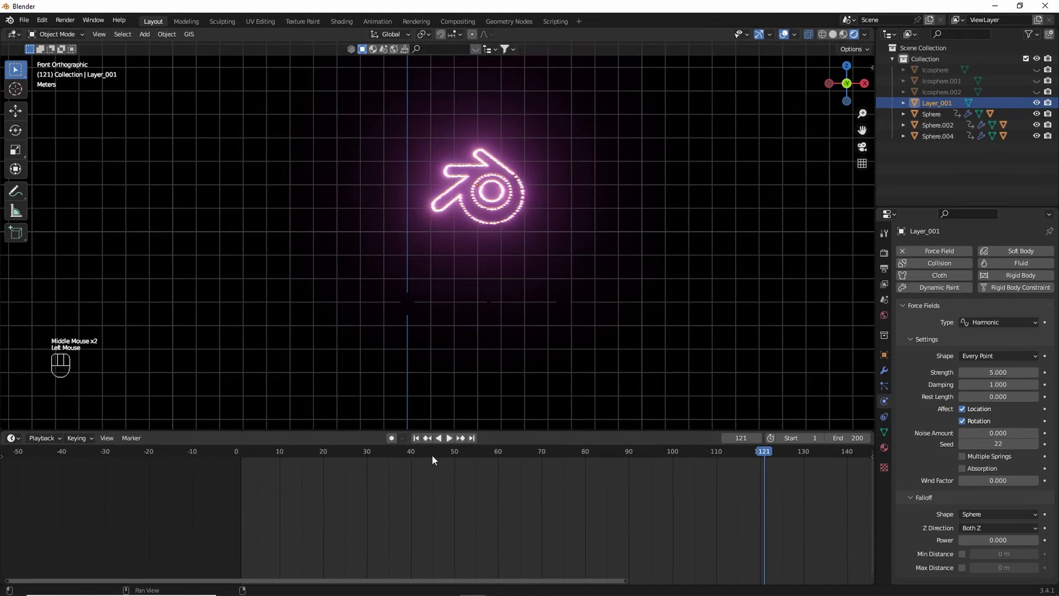
pyautogui.moveTo(433, 459); pyautogui.dragTo(450, 460)
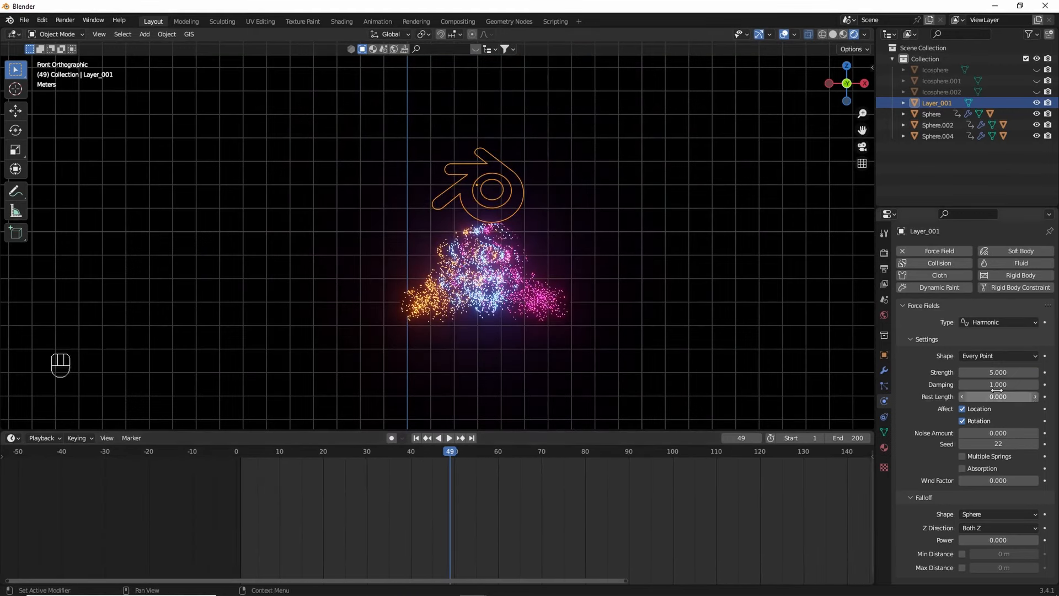
# - Keyframe the logo force field's strength at 0 on frame 49 and at 5 on frame 51
pyautogui.doubleClick(1025, 371)
pyautogui.write('0')
pyautogui.press('Return')
pyautogui.click(1044, 373)
pyautogui.moveTo(450, 452); pyautogui.dragTo(461, 453)
pyautogui.click(1044, 372)
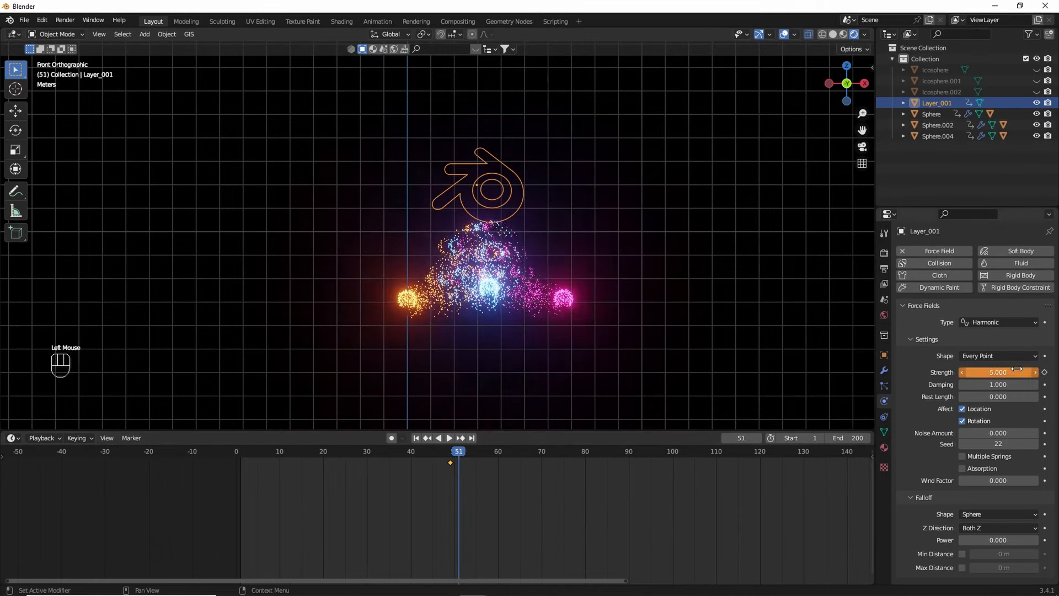
# - Return to frame 1, hide the viewport overlays, shrink the timeline and play the animation
pyautogui.hotkey('shift', 'Left')
pyautogui.scroll(-2, 671, 309)
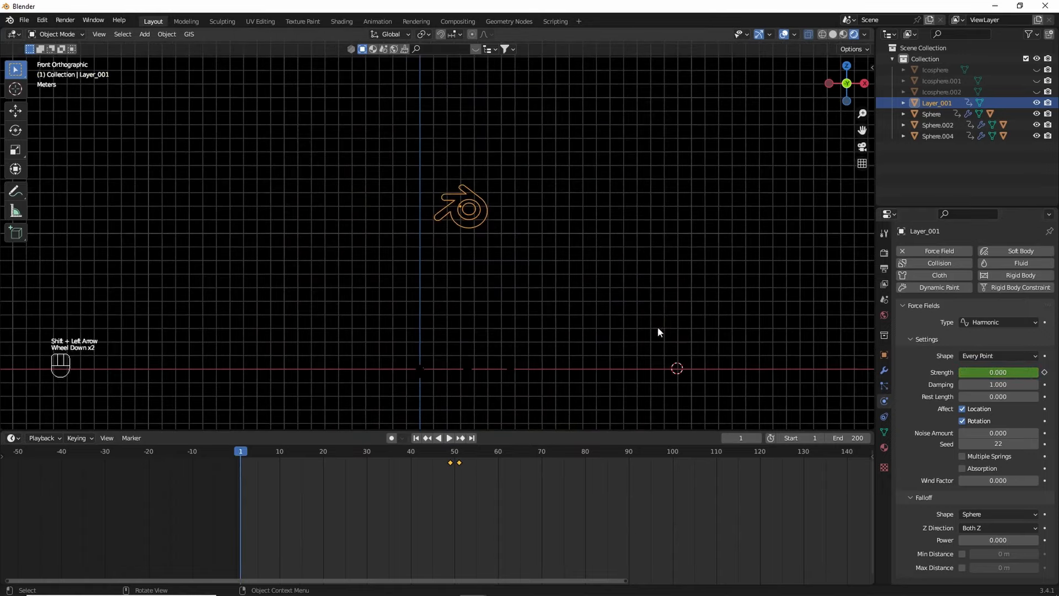
pyautogui.hotkey('shift', 'alt', 'z')
pyautogui.moveTo(606, 431); pyautogui.dragTo(606, 481)
pyautogui.press('space')
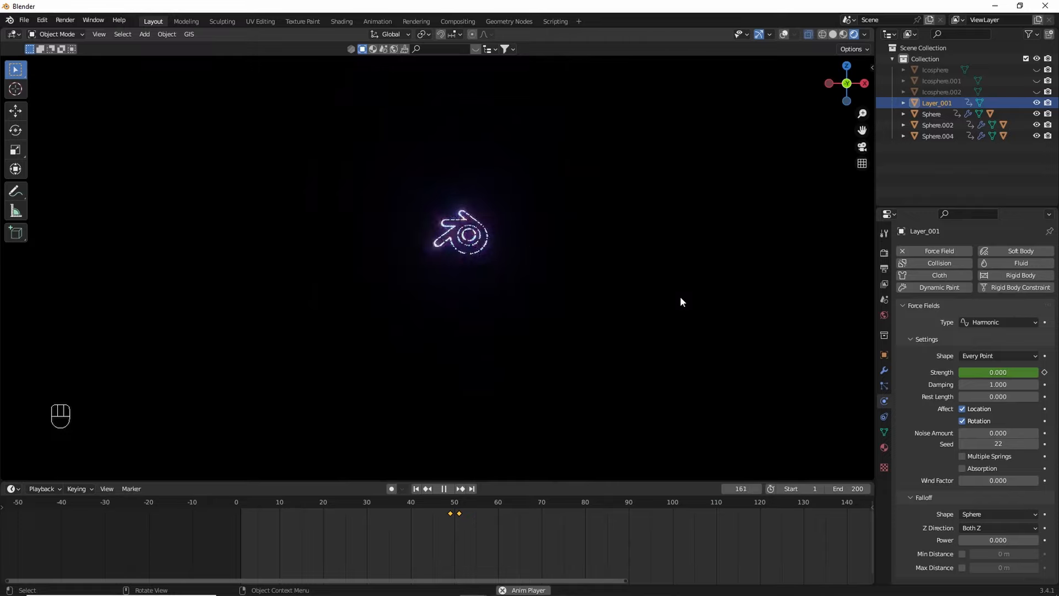
# - Examine how the firework particles launch and gather into the logo shape during rendered playback
pyautogui.press('space')
pyautogui.scroll(2, 607, 249)
pyautogui.keyDown('shift'); pyautogui.moveTo(571, 199); pyautogui.dragTo(582, 285, button='middle'); pyautogui.keyUp('shift')
pyautogui.scroll(-4, 581, 298)
pyautogui.press('space')
pyautogui.scroll(-1, 578, 344)
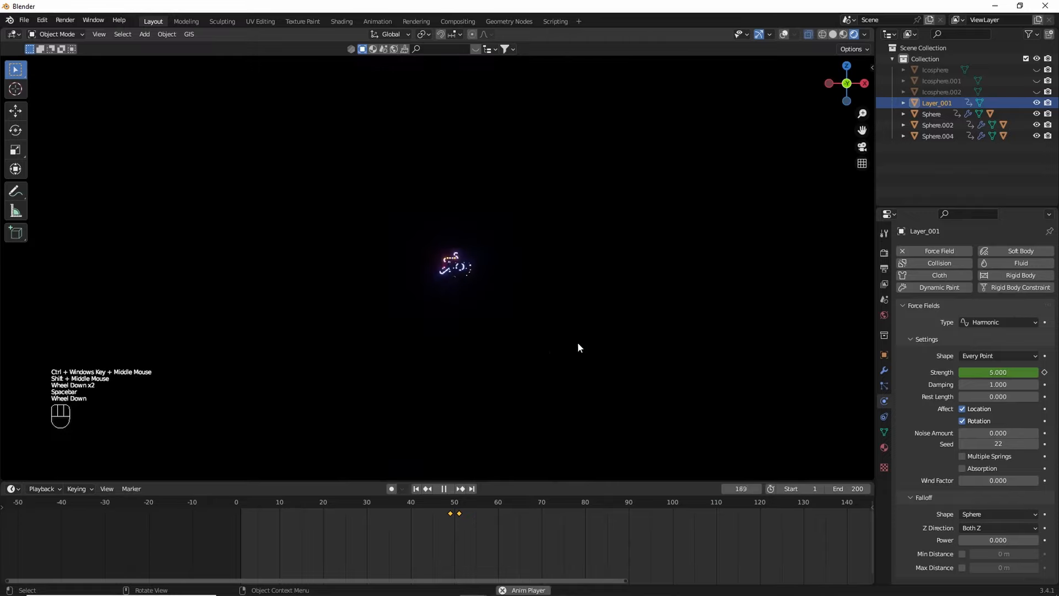
pyautogui.keyDown('shift'); pyautogui.moveTo(578, 345); pyautogui.dragTo(615, 329, button='middle'); pyautogui.keyUp('shift')
pyautogui.scroll(2, 608, 325)
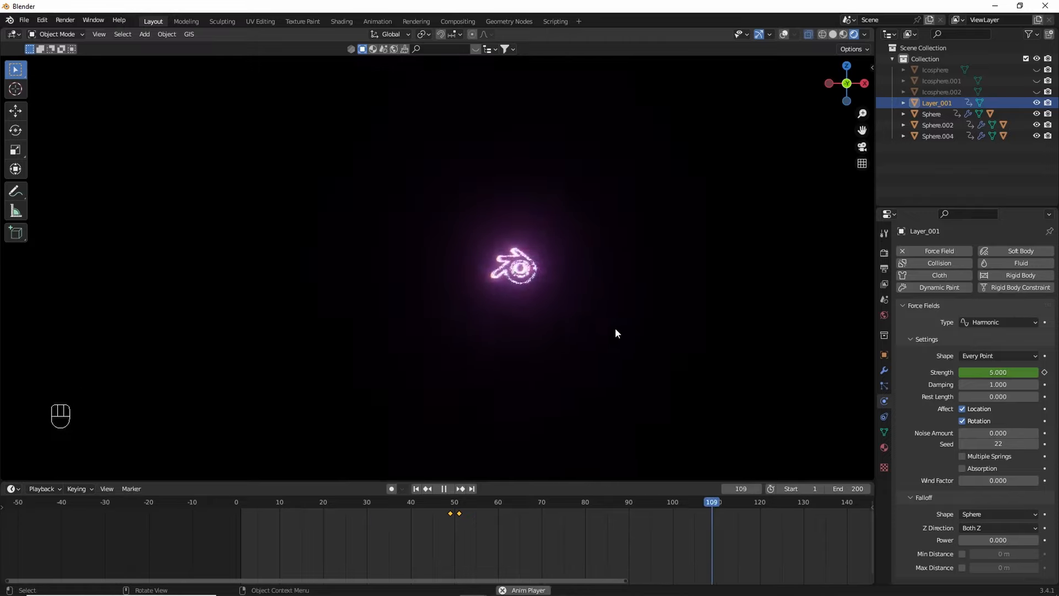
pyautogui.scroll(2, 693, 364)
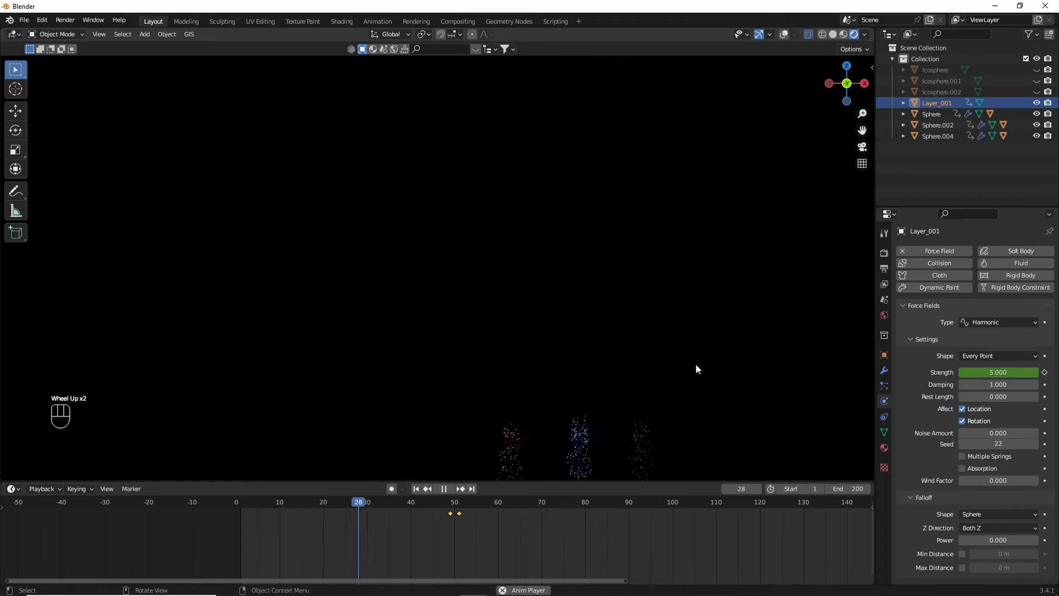
pyautogui.keyDown('shift'); pyautogui.moveTo(694, 363); pyautogui.dragTo(625, 343, button='middle'); pyautogui.keyUp('shift')
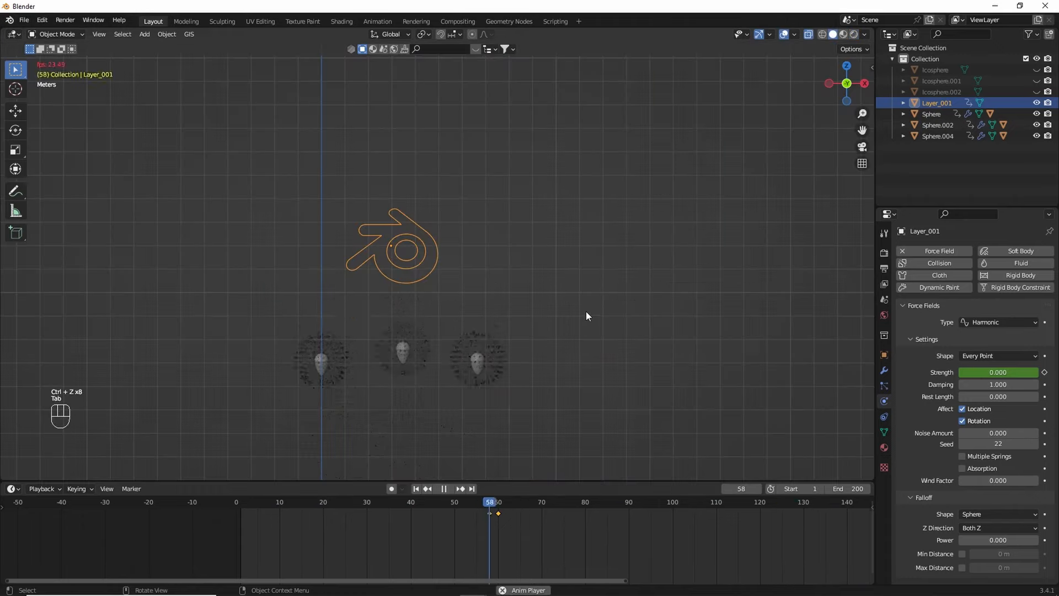
# - Stop playback at frame 105, select the Blender logo mesh and duplicate it 7.4077 m along the X axis
pyautogui.press('space')
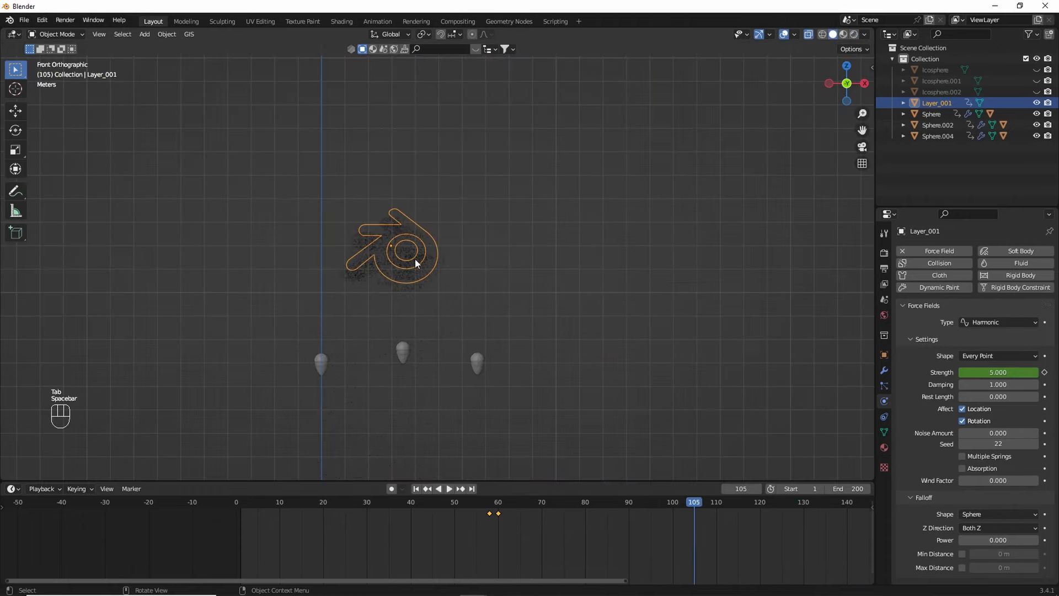
pyautogui.click(415, 259)
pyautogui.click(419, 259)
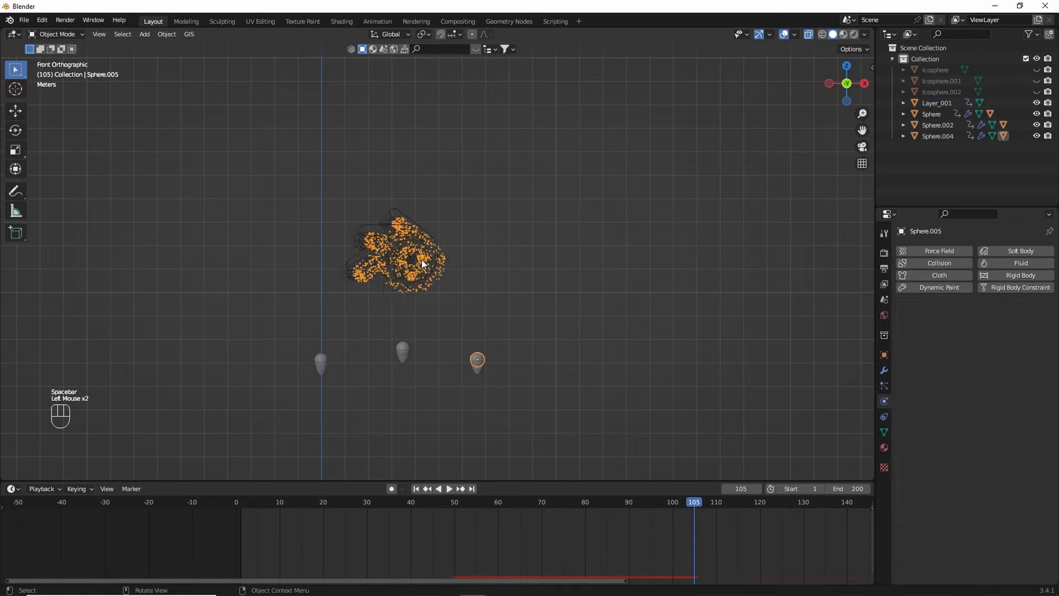
pyautogui.click(422, 259)
pyautogui.click(422, 259)
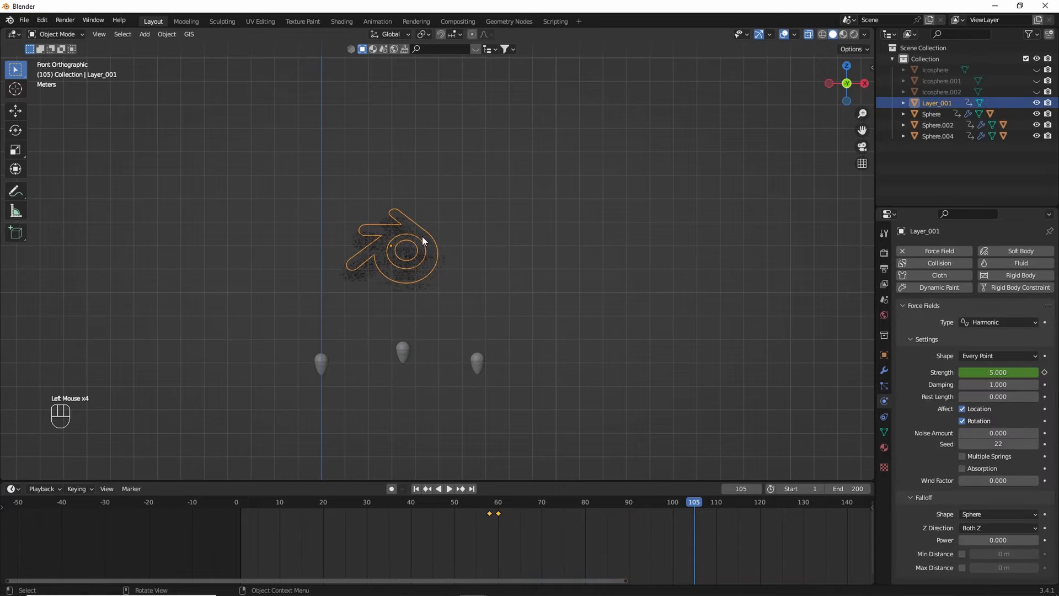
pyautogui.hotkey('shift', 'd')
pyautogui.press('x')
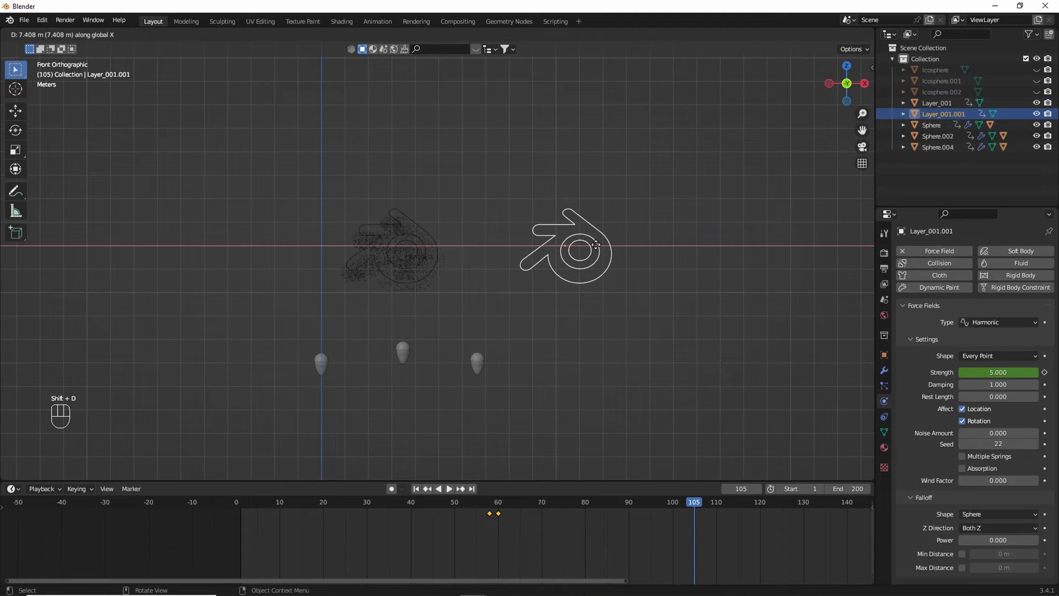
pyautogui.click(596, 244)
# - Move the duplicate logo's strength keyframes 33 frames later to start at frame 91, and play the animation from frame 1
pyautogui.press('g')
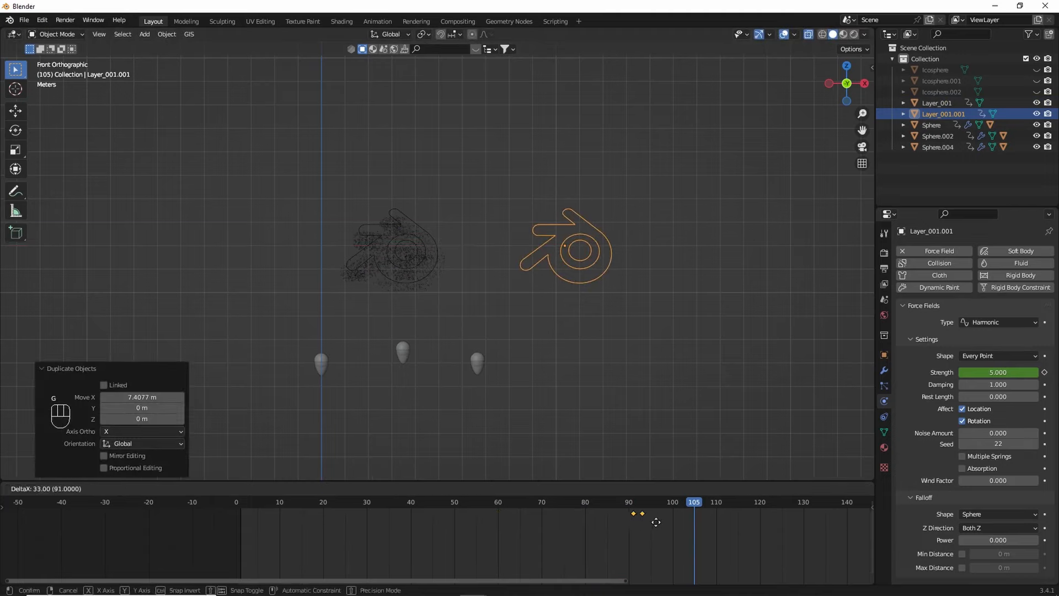
pyautogui.click(656, 522)
pyautogui.click(416, 488)
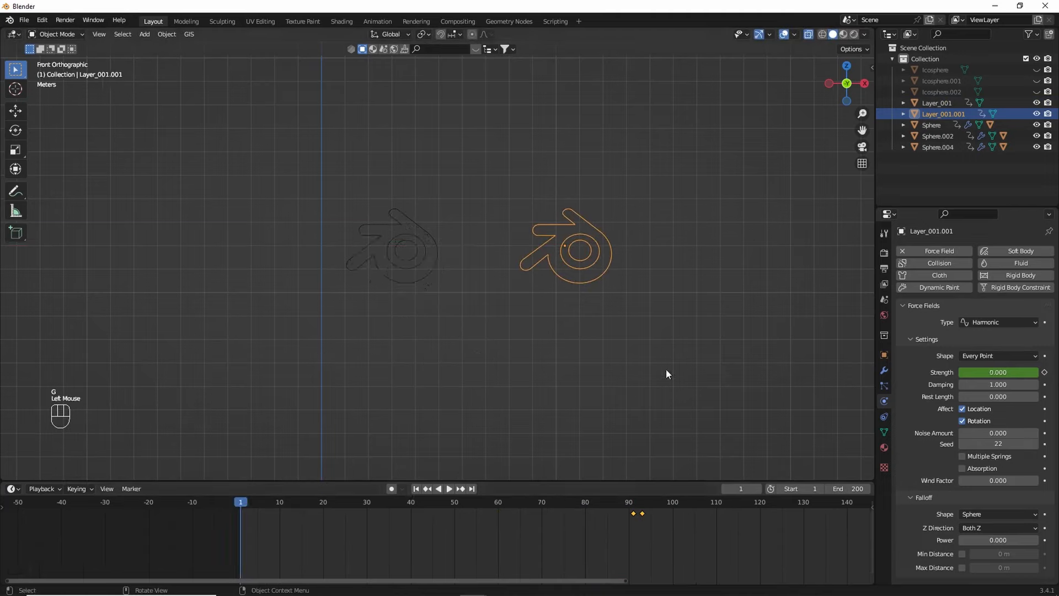
pyautogui.click(666, 369)
pyautogui.press('space')
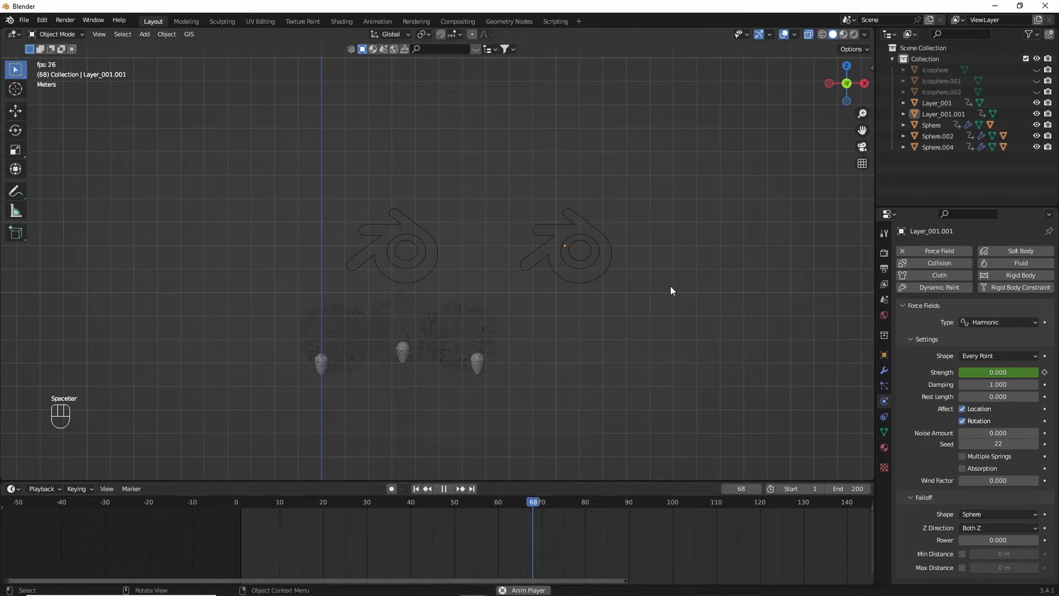
# - Replay the animation from the start and examine how the firework particles gather into the logo shapes
pyautogui.press('space')
pyautogui.press('space')
pyautogui.press('space')
pyautogui.press('space')
pyautogui.press('space')
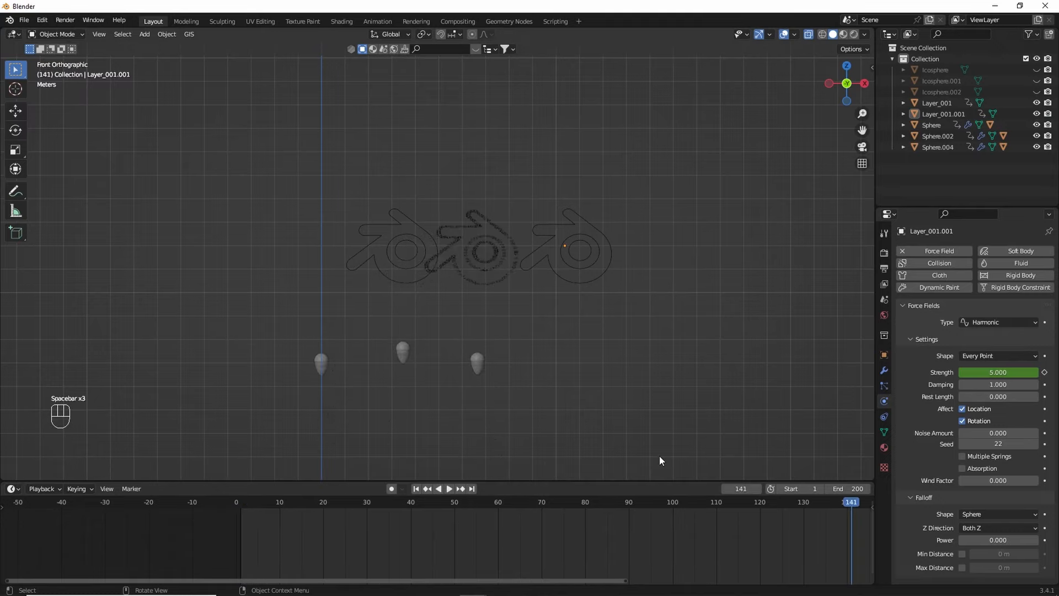
pyautogui.click(596, 270)
pyautogui.hotkey('shift', 'Left')
pyautogui.click(640, 337)
pyautogui.press('space')
pyautogui.press('space')
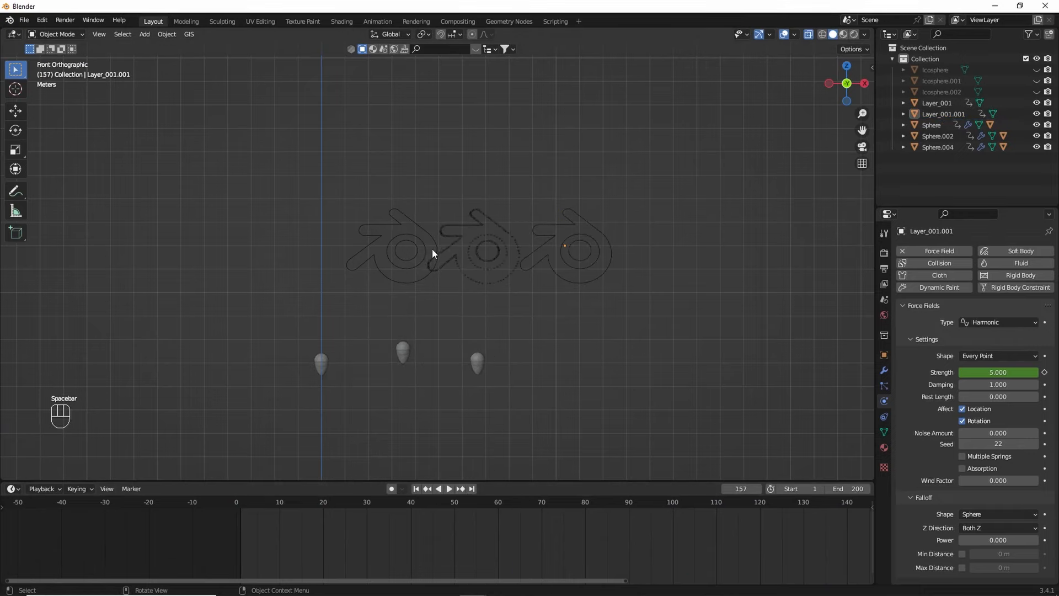
# - Select the first logo, keyframe its force strength of 5 at frame 105, advance the playhead past it and set the strength to 0
pyautogui.click(432, 249)
pyautogui.moveTo(521, 502); pyautogui.dragTo(694, 503)
pyautogui.click(1045, 372)
pyautogui.click(758, 489)
pyautogui.click(759, 489)
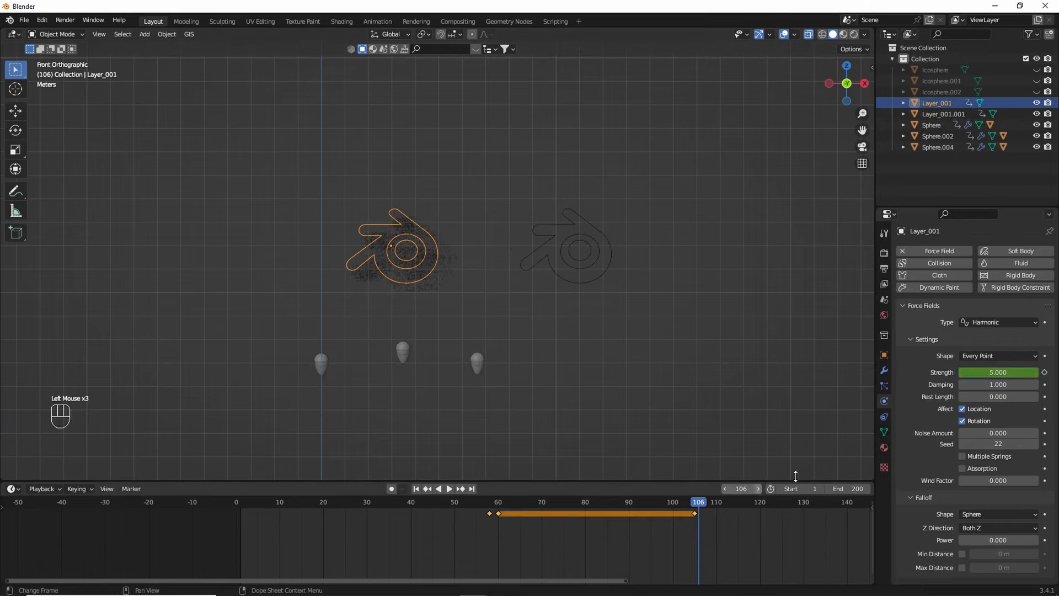
pyautogui.click(1014, 373)
pyautogui.write('0')
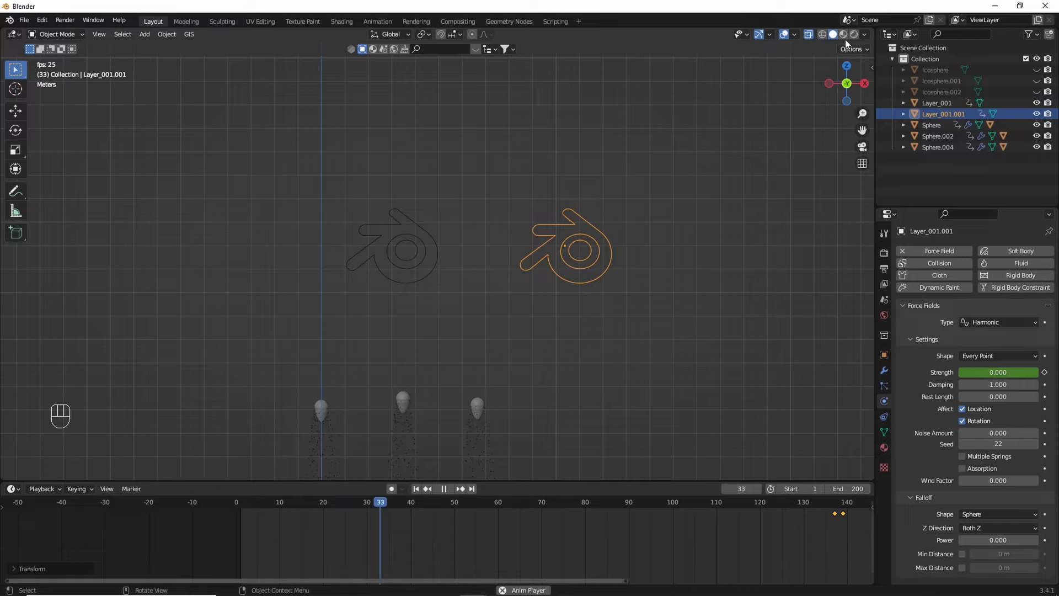
# - Preview the logo fireworks in rendered shading with overlays hidden, and play the city scene's fireworks in rendered shading
pyautogui.click(854, 34)
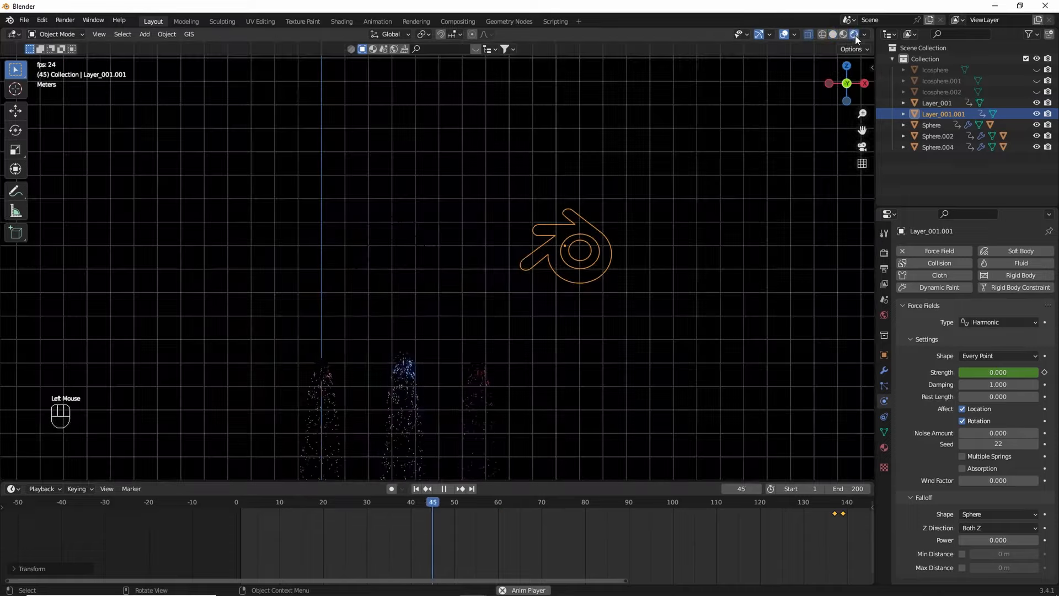
pyautogui.hotkey('shift', 'alt', 'z')
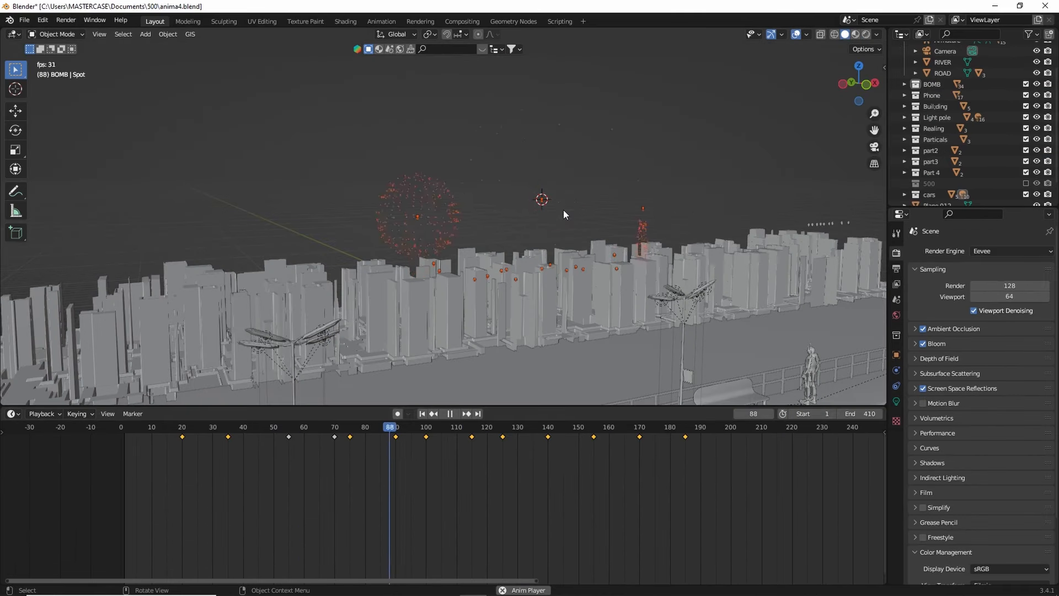
pyautogui.press('space')
pyautogui.click(866, 34)
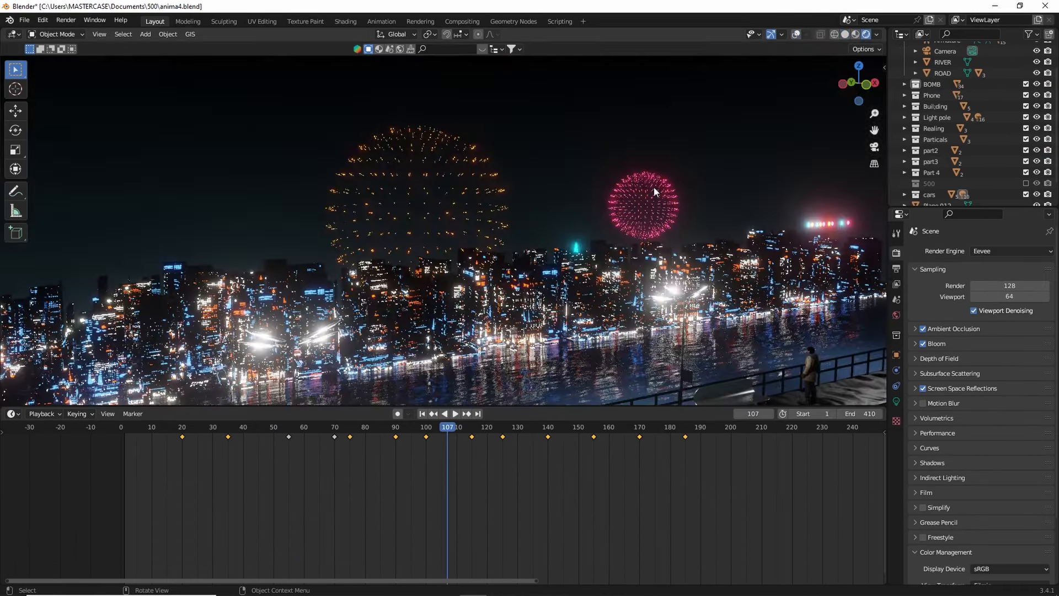
pyautogui.press('space')
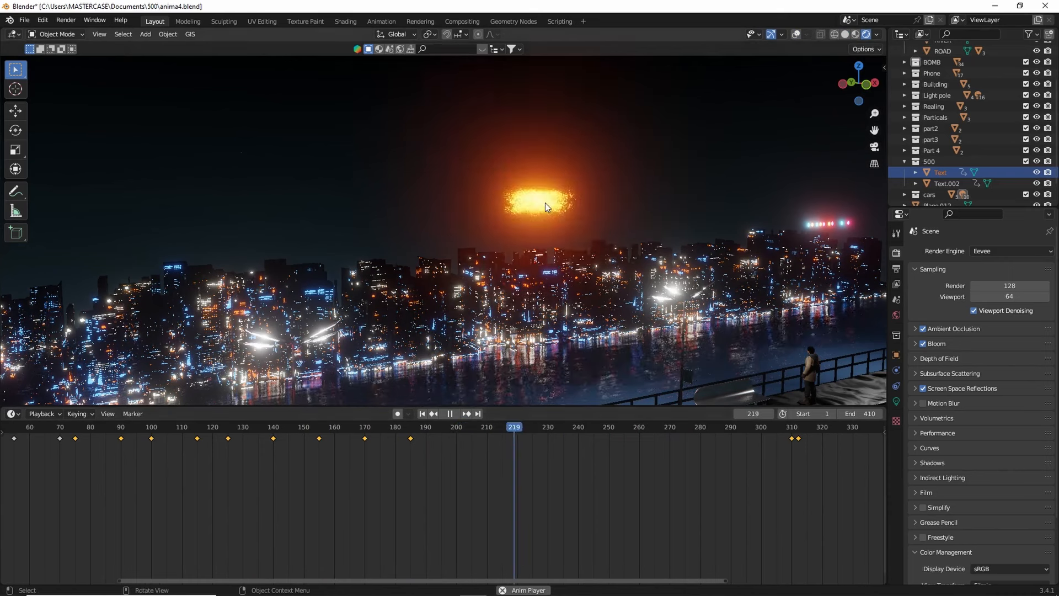
# - Pause at the glowing burst, show the Text object's Harmonic force field settings, and select Text.002 and resume playback
pyautogui.press('space')
pyautogui.click(896, 369)
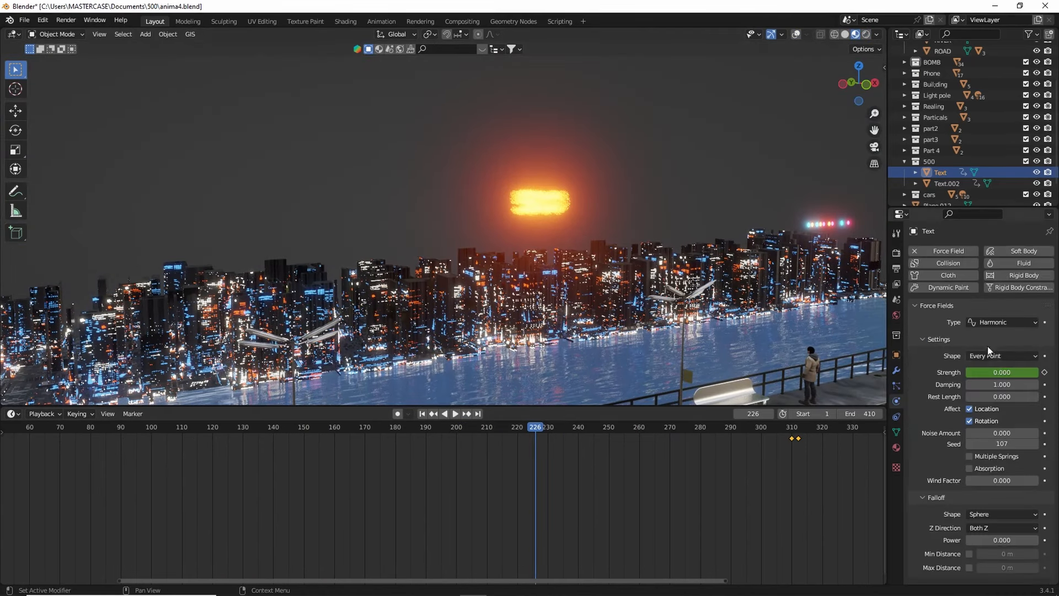
pyautogui.click(947, 183)
pyautogui.press('space')
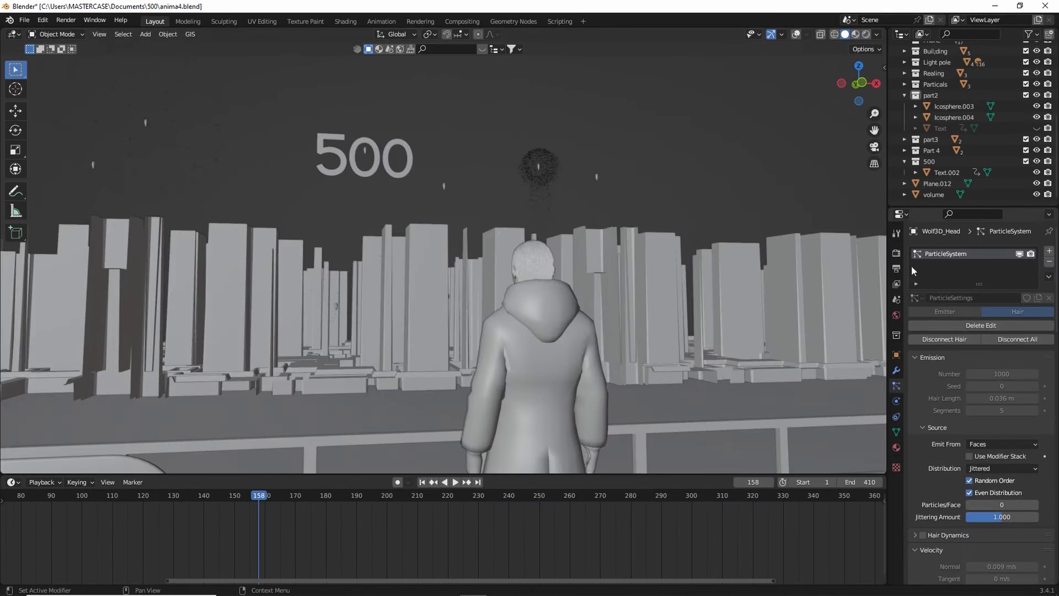
# - Play the animation from around frame 158 and examine from the side how the force fields affect the character's hair
pyautogui.scroll(-3, 983, 425)
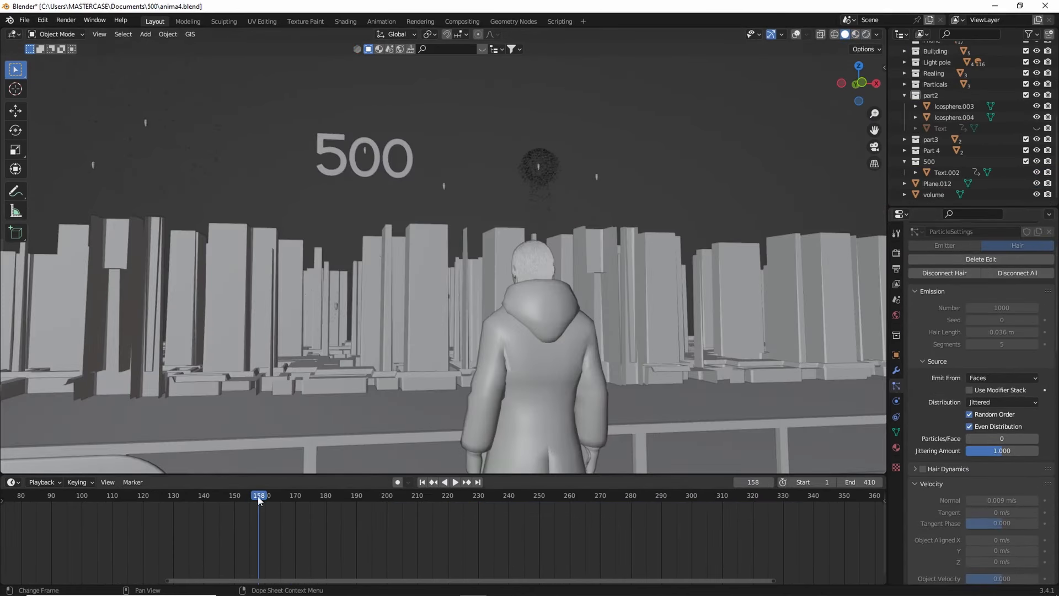
pyautogui.press('space')
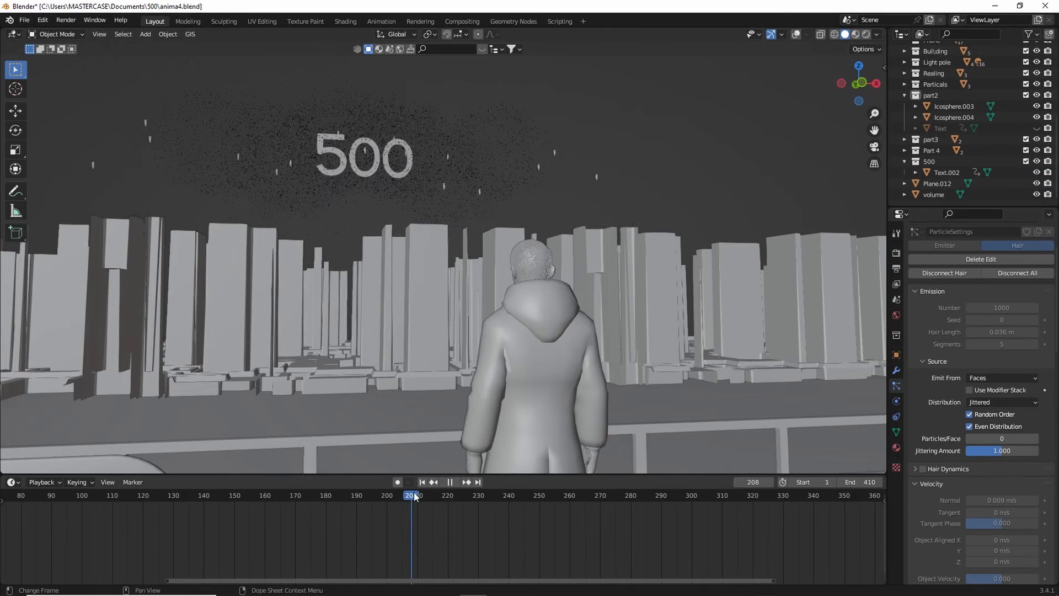
pyautogui.press('space')
pyautogui.moveTo(495, 243); pyautogui.dragTo(470, 245, button='middle')
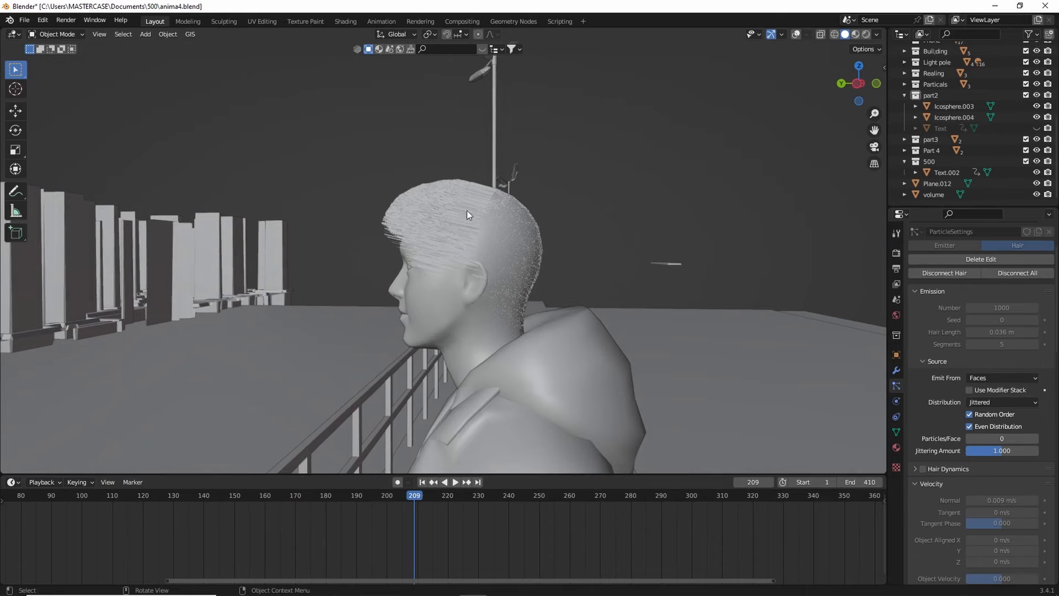
pyautogui.scroll(3, 511, 244)
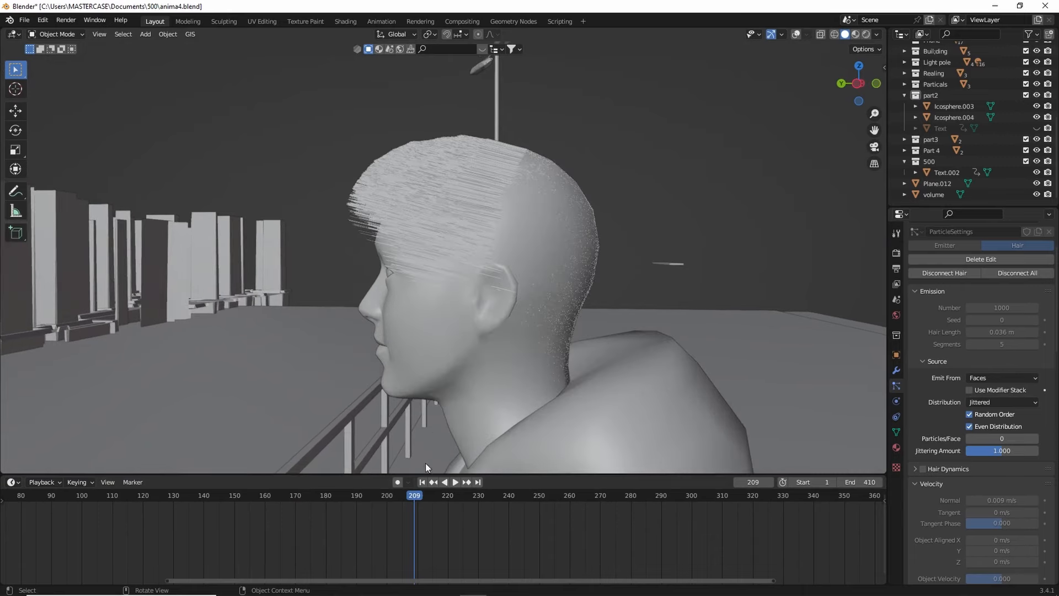
pyautogui.press('space')
pyautogui.click(264, 495)
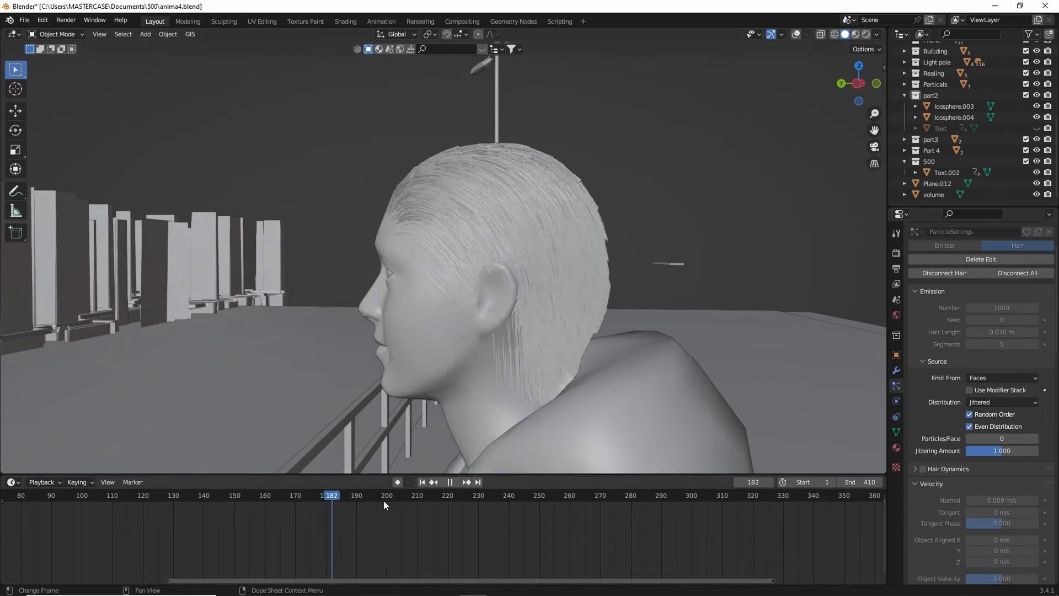
pyautogui.press('space')
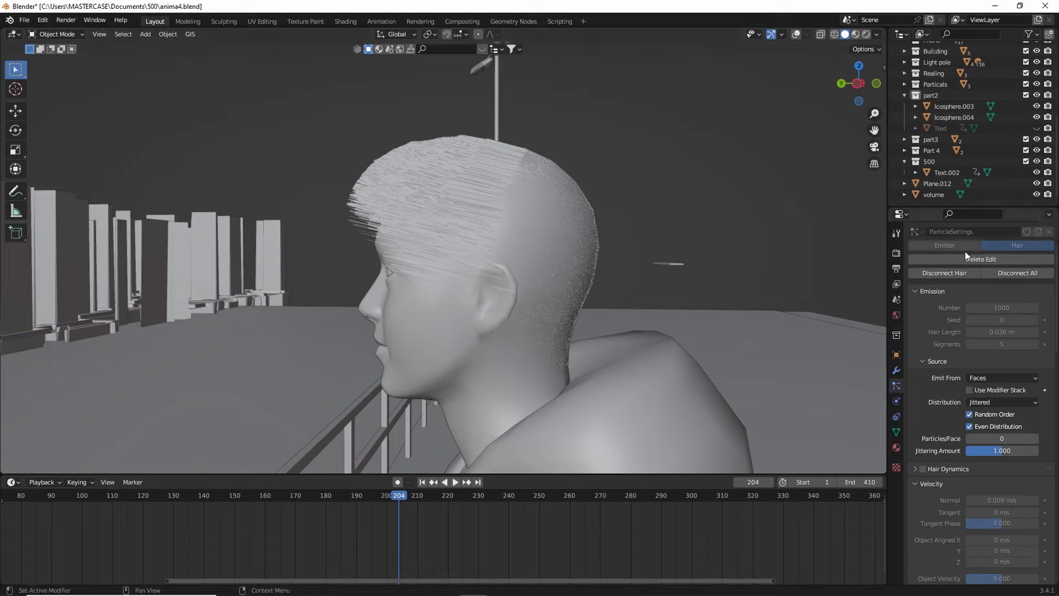
# - Set the All field weight of the head's hair particle system to 0
pyautogui.scroll(-10, 975, 356)
pyautogui.scroll(-8, 976, 358)
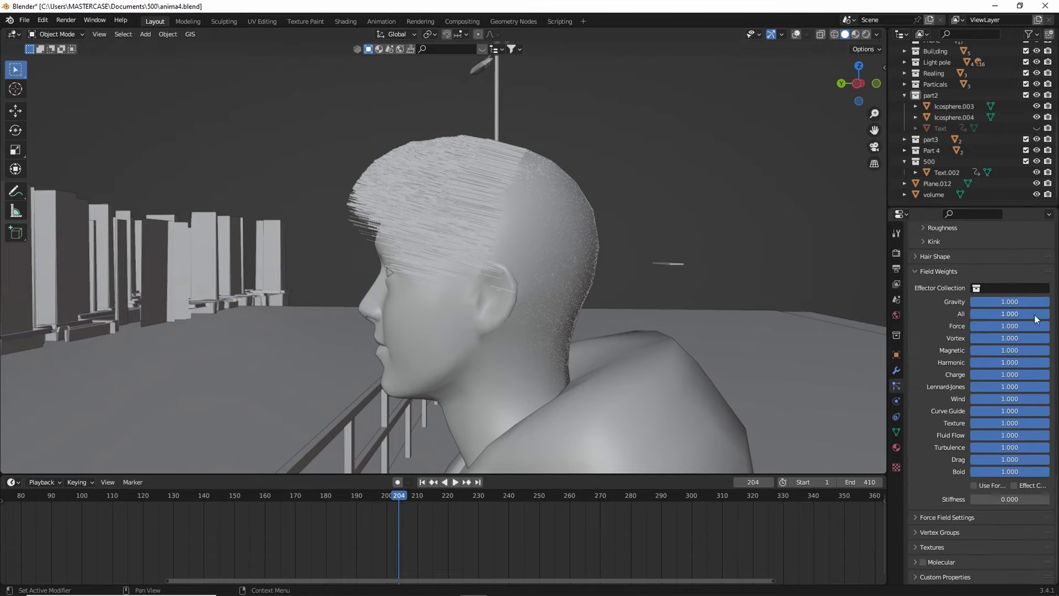
pyautogui.moveTo(1023, 314); pyautogui.dragTo(970, 314)
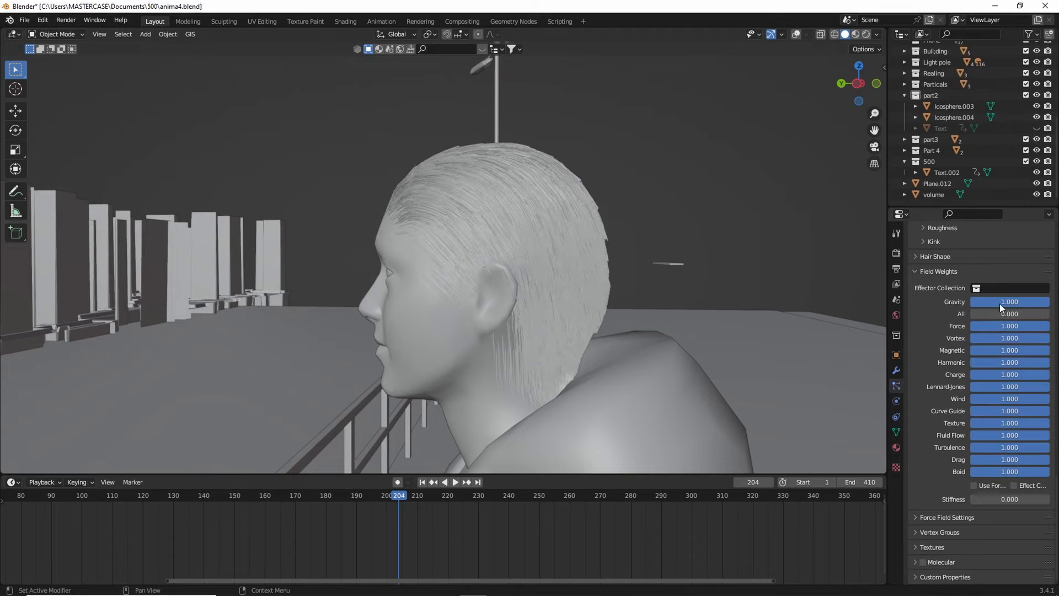
# - Try the hair's Gravity field weight at 0 and restore it to 1
pyautogui.moveTo(1042, 304); pyautogui.dragTo(971, 302)
pyautogui.moveTo(693, 344); pyautogui.dragTo(577, 323, button='middle')
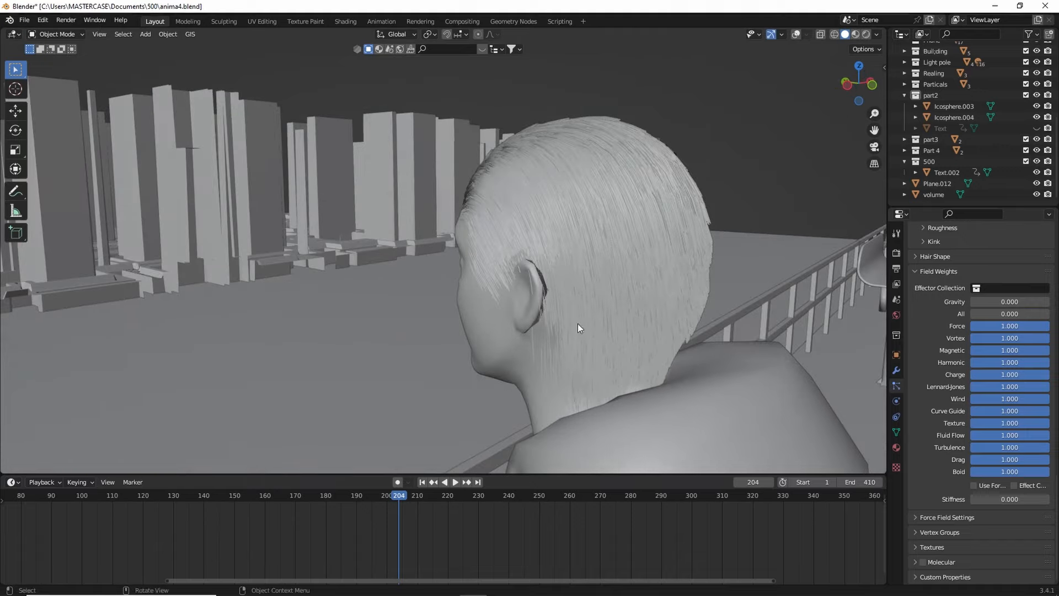
pyautogui.moveTo(986, 302); pyautogui.dragTo(1051, 304)
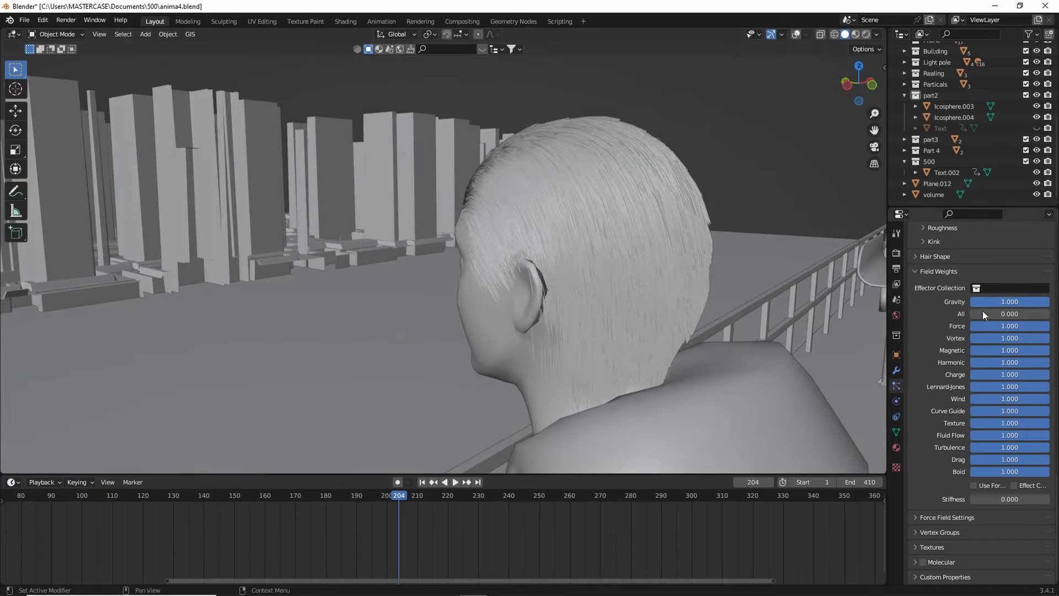
# - Replay the animation from behind the character and check that the hair is unaffected by the force fields
pyautogui.scroll(-9, 449, 432)
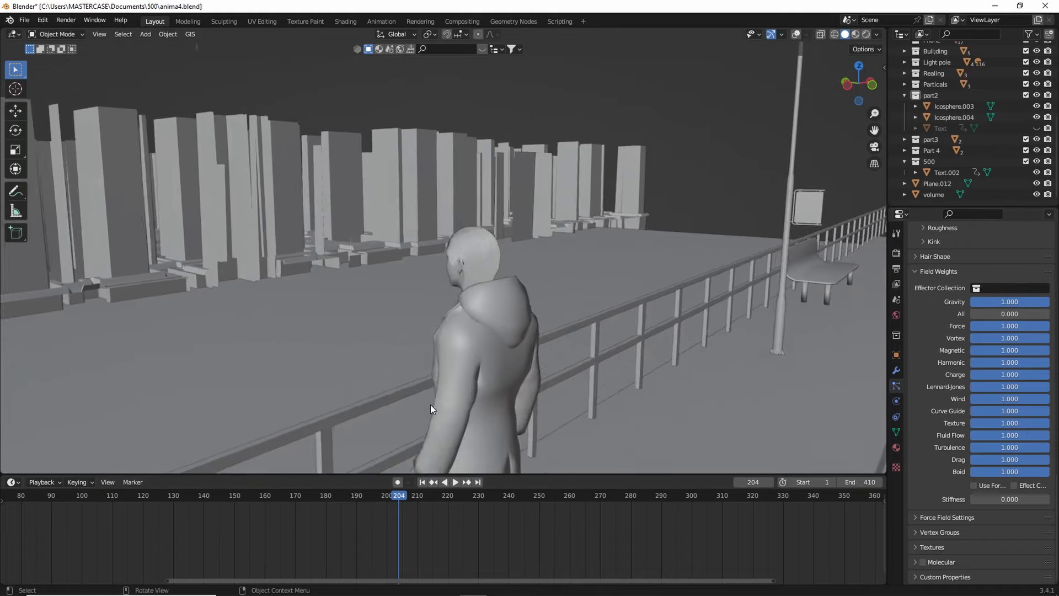
pyautogui.moveTo(431, 406); pyautogui.dragTo(368, 377, button='middle')
pyautogui.moveTo(398, 498); pyautogui.dragTo(276, 500)
pyautogui.press('space')
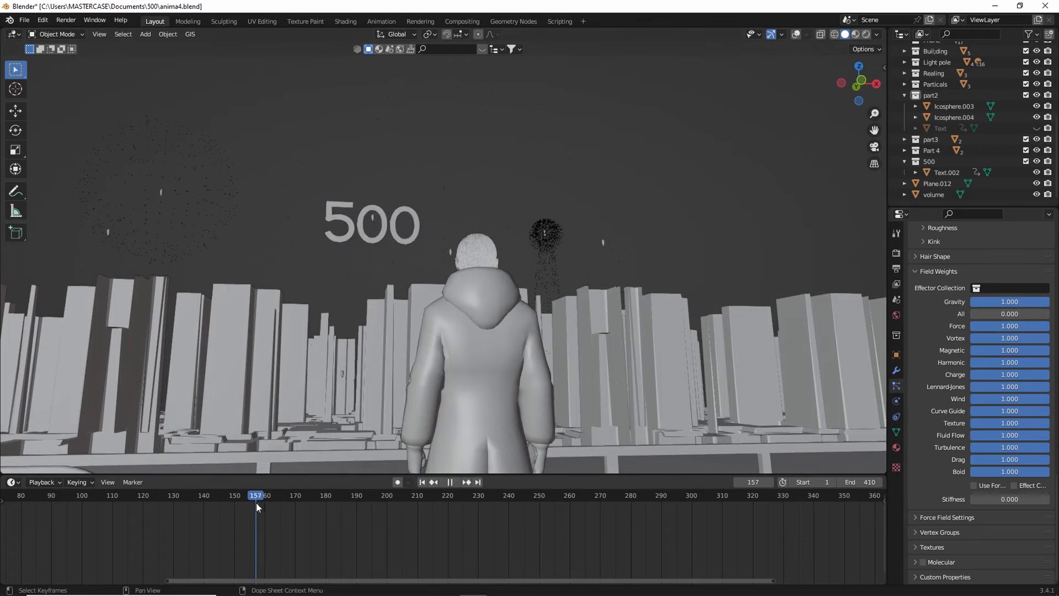
pyautogui.click(508, 502)
pyautogui.press('space')
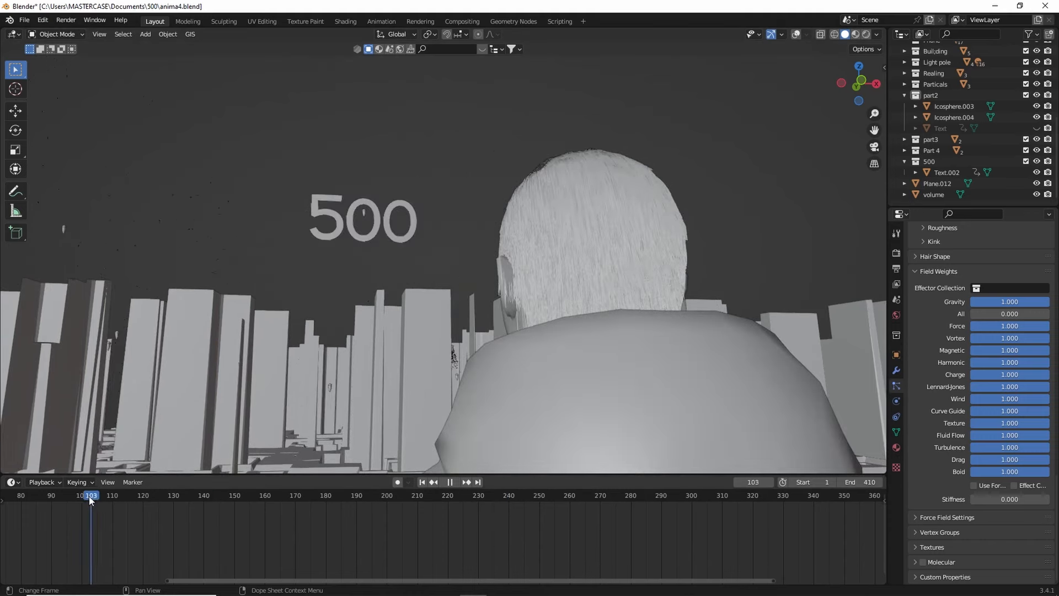
pyautogui.click(301, 505)
pyautogui.press('space')
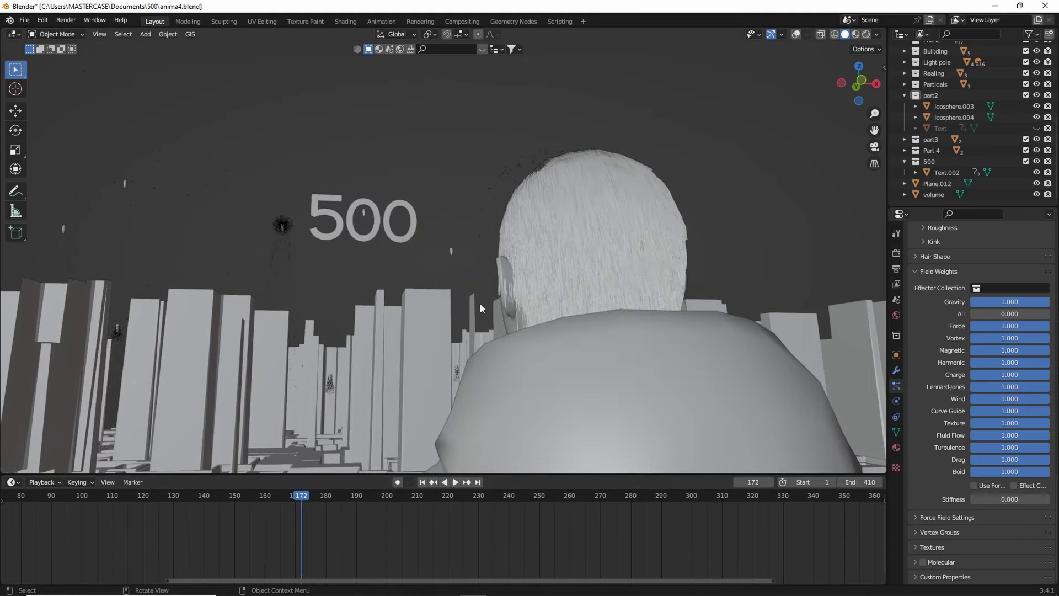